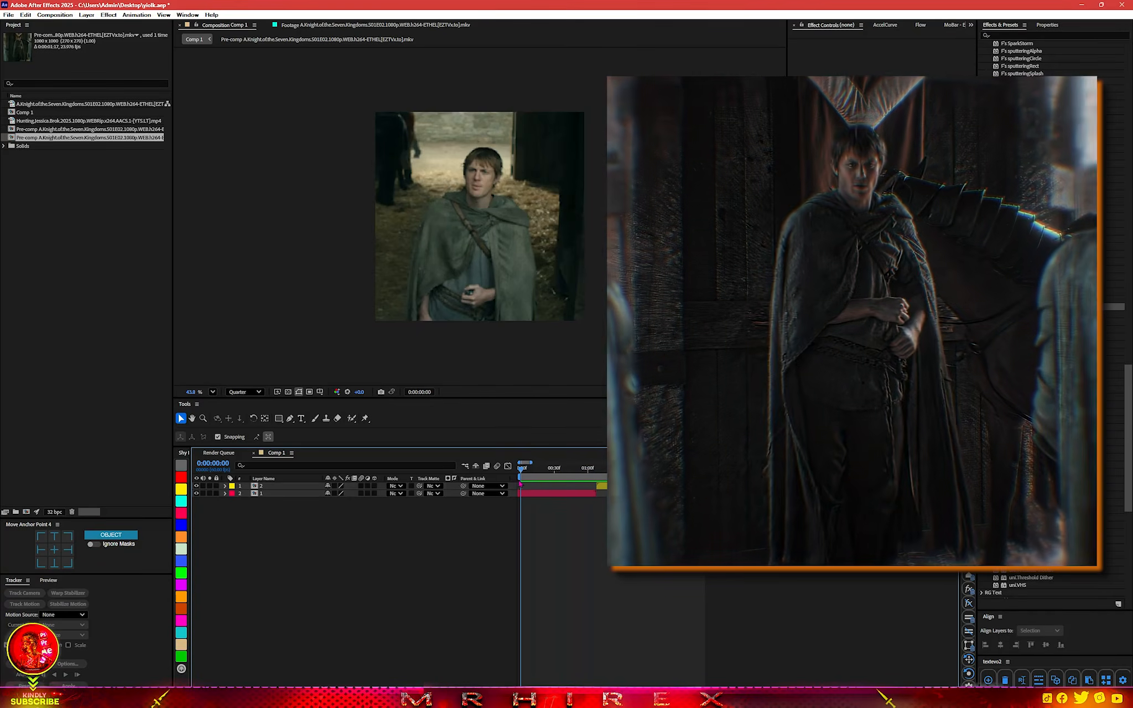
- Fit the composition preview to its viewer and add a new adjustment layer above the two clips
left_click(212, 391)
left_click(221, 406)
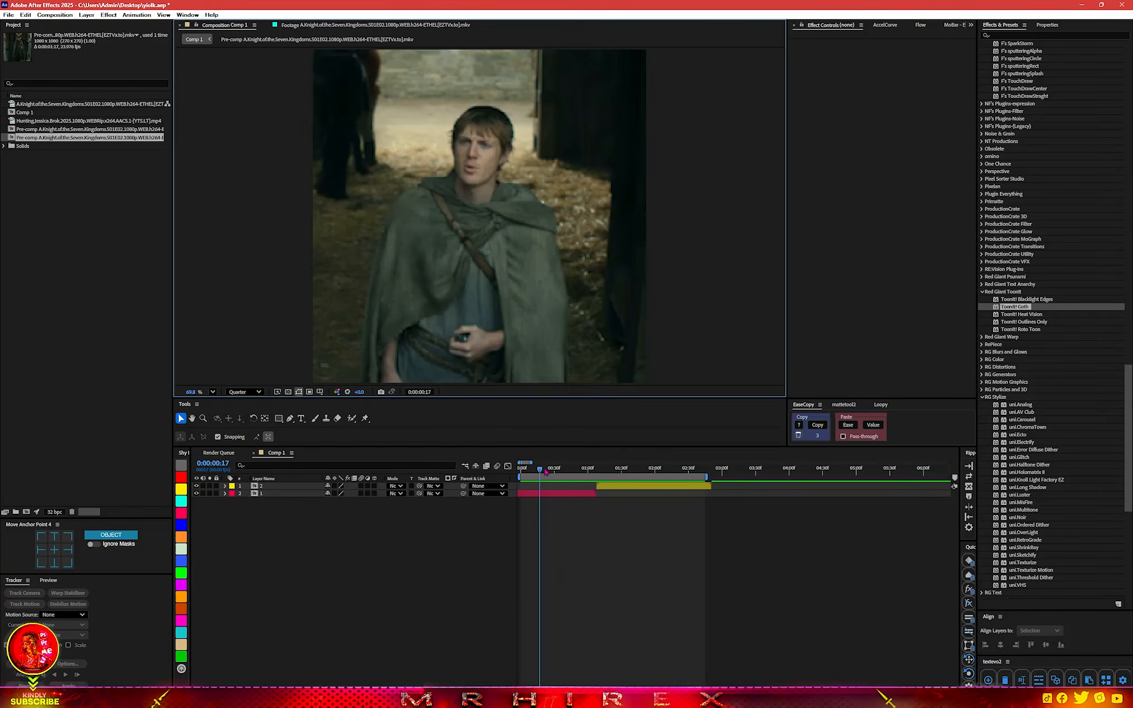
left_click_drag(522, 471, 563, 478)
right_click(370, 557)
mouse_move(442, 560)
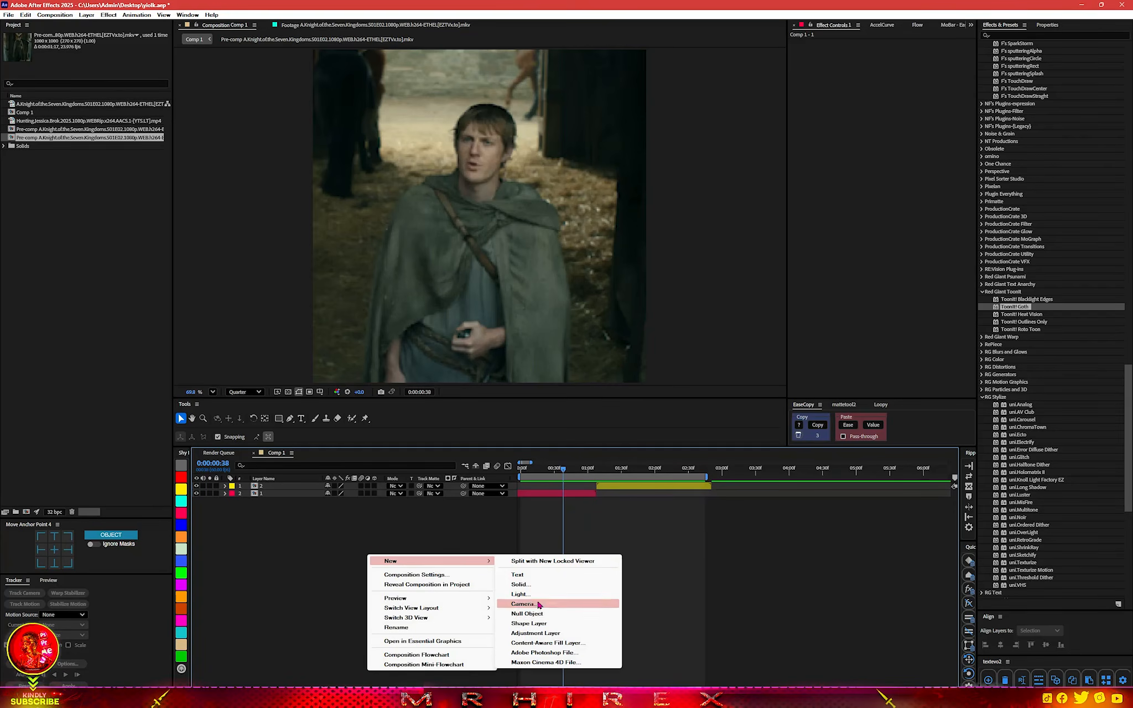
left_click(540, 633)
- Change the adjustment layer's label colour to green
left_click_drag(582, 469, 596, 470)
left_click(344, 586)
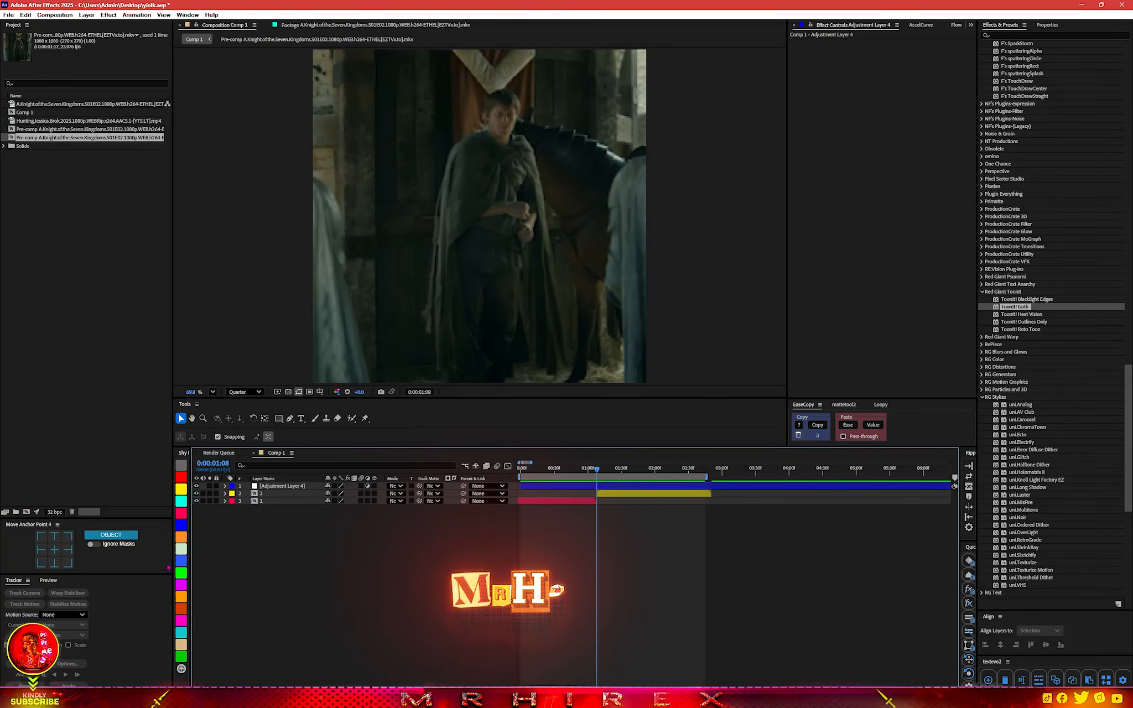
left_click(181, 572)
left_click(626, 381)
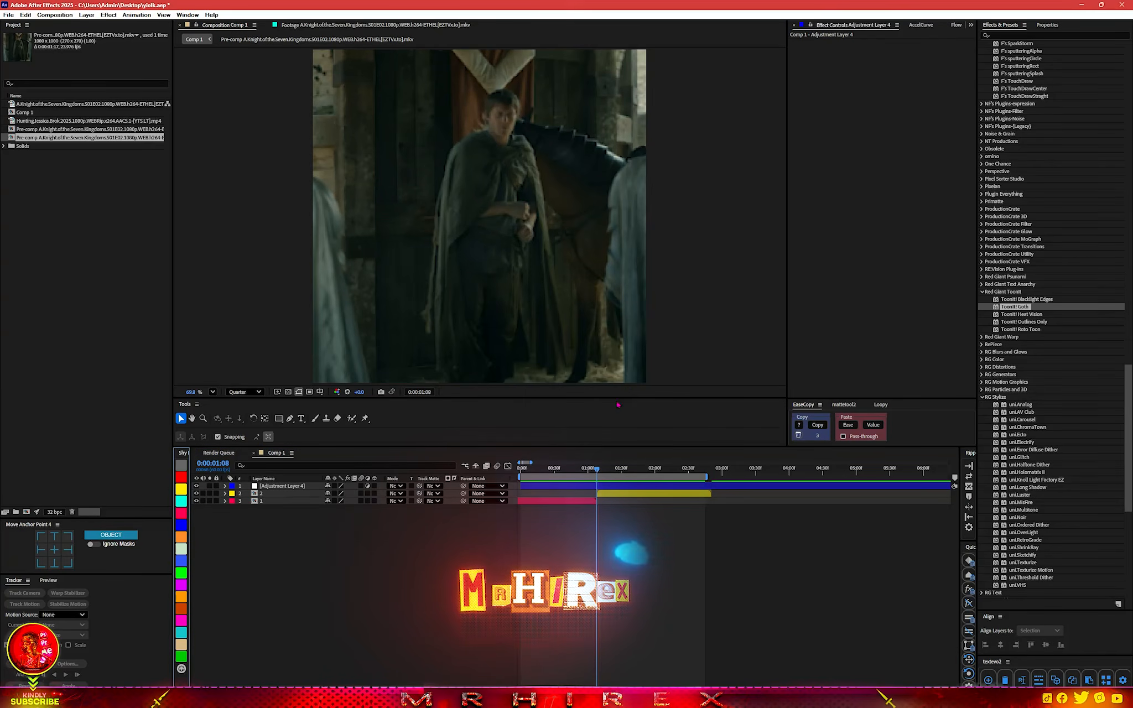
left_click(288, 485)
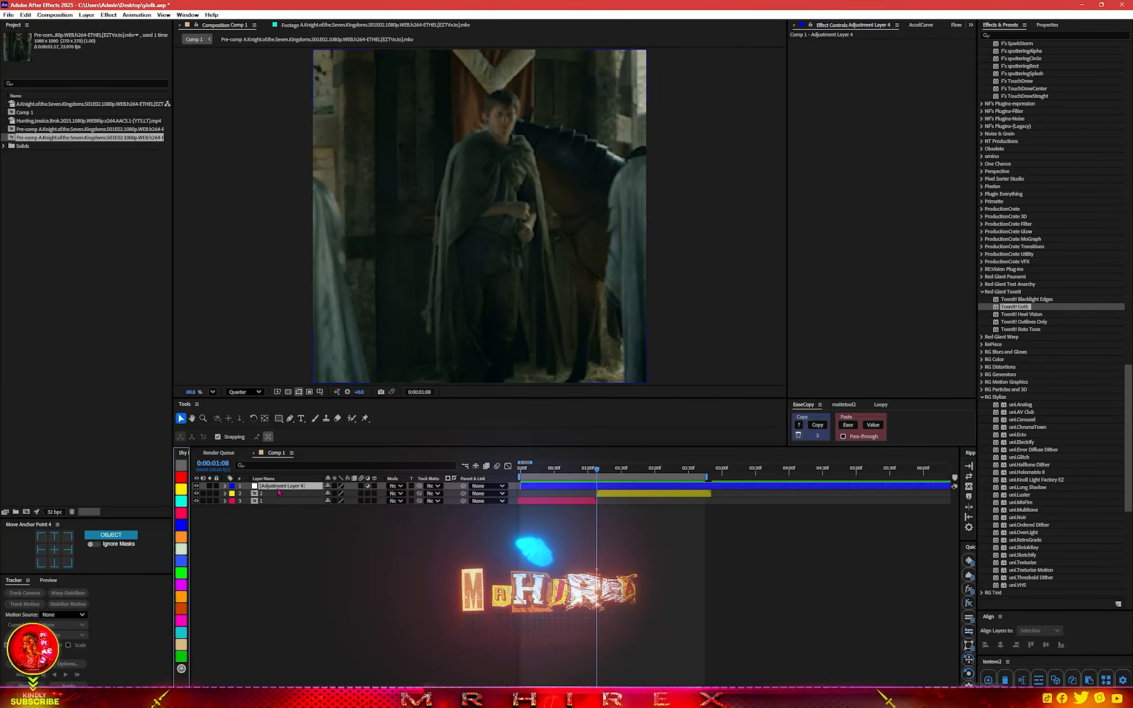
left_click(181, 574)
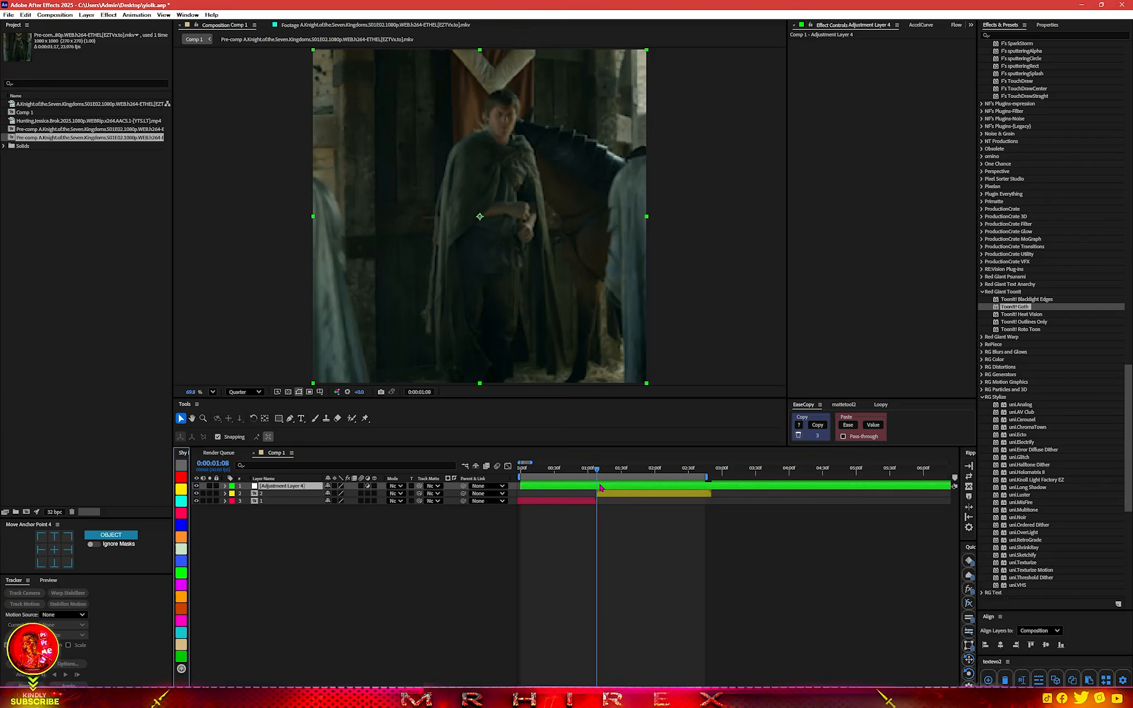
- Trim the adjustment layer's start to overlap the first clip's end, split it at 0:02:00 and delete the second part
scroll(584, 508, "up", 3)
left_click_drag(688, 470, 556, 490)
scroll(593, 560, "down", 3)
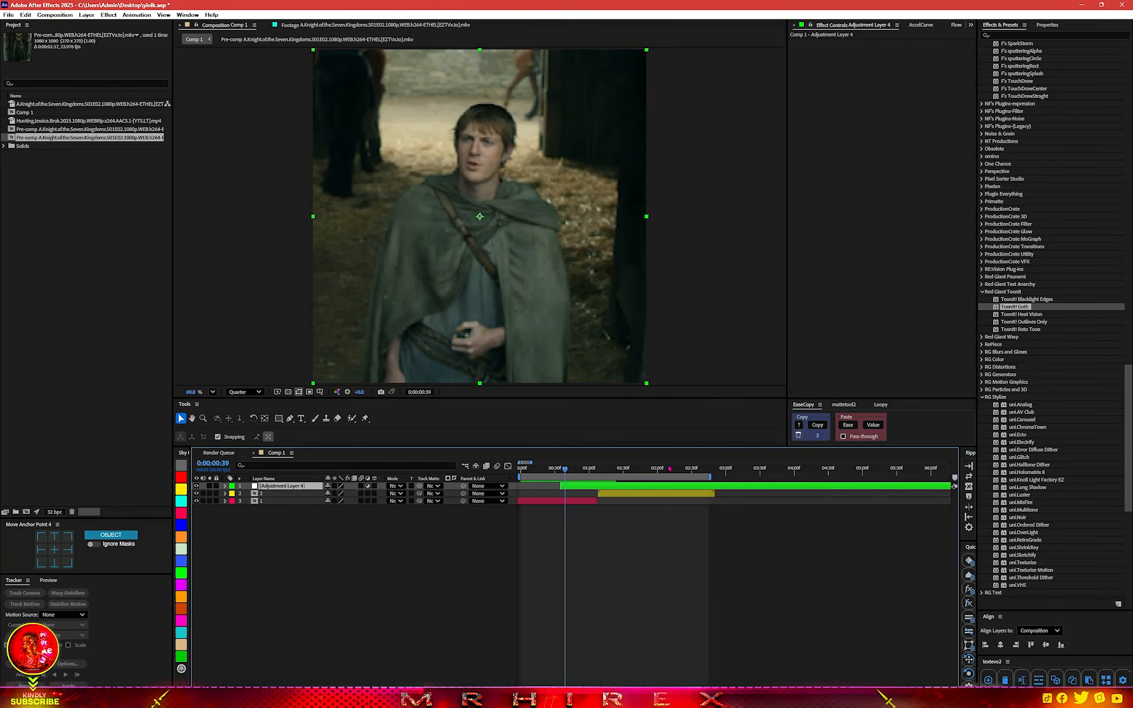
left_click_drag(669, 469, 655, 485)
key("ctrl+shift+d")
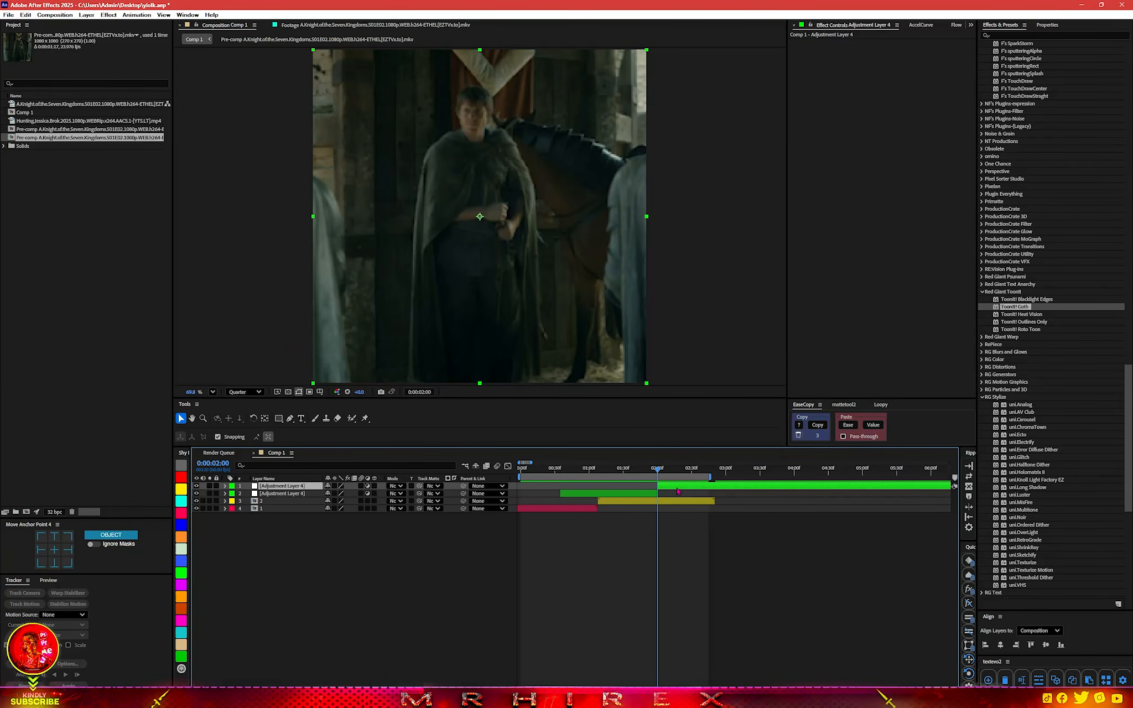
key("Delete")
- Apply BCC Colorize Glow to the adjustment layer, with the current time at the cut at 0:01:08
left_click_drag(657, 469, 597, 478)
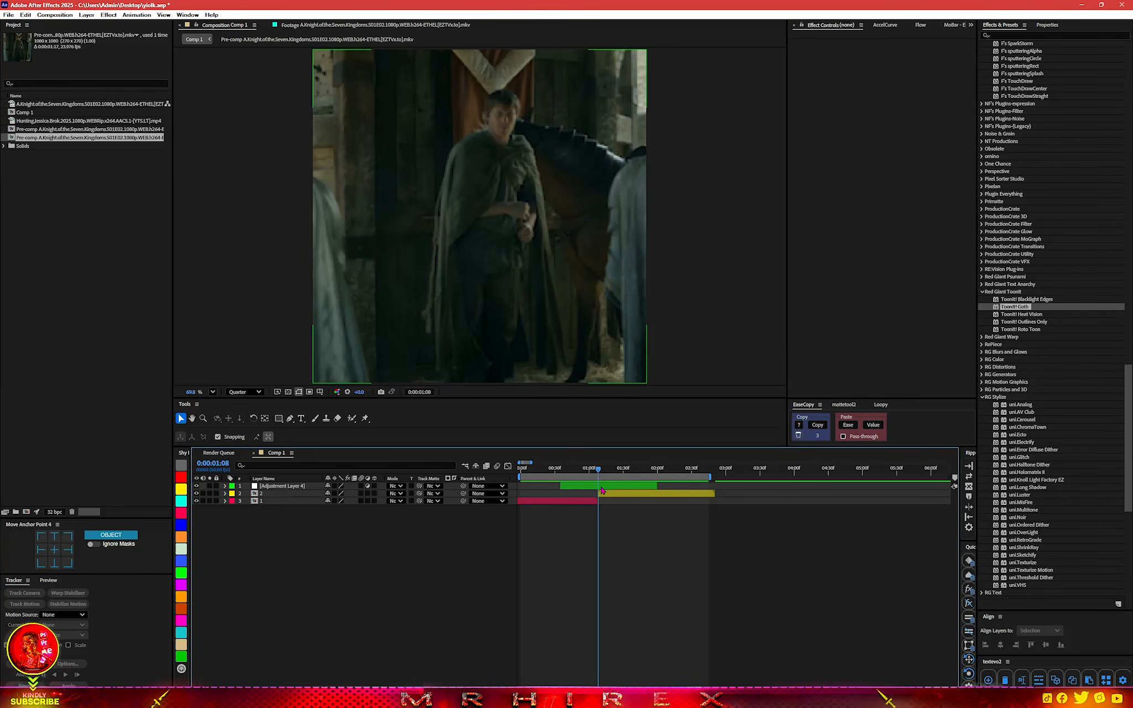
left_click(602, 487)
key("ctrl+space")
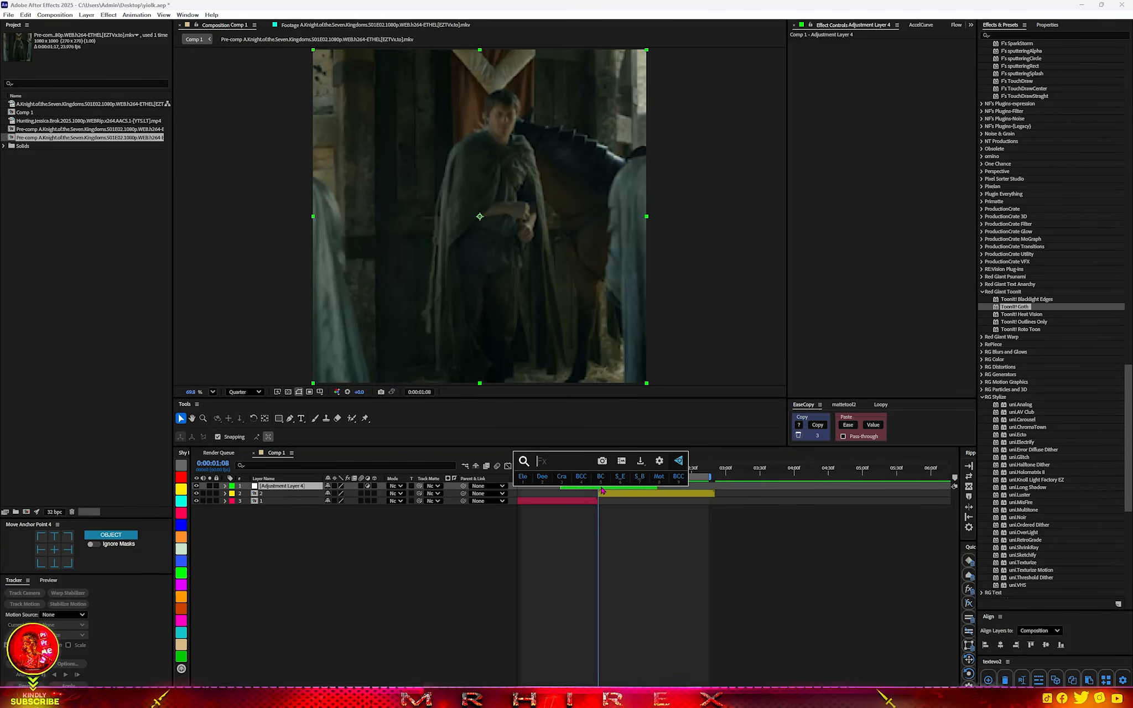
type("colo")
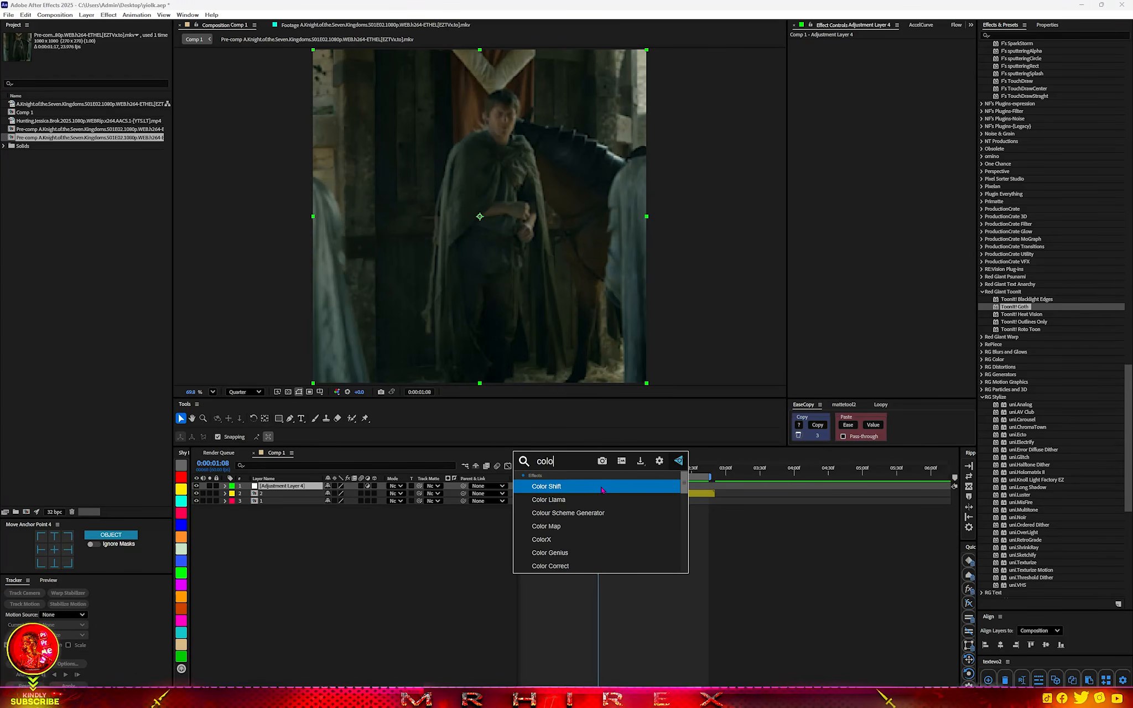
type("ri")
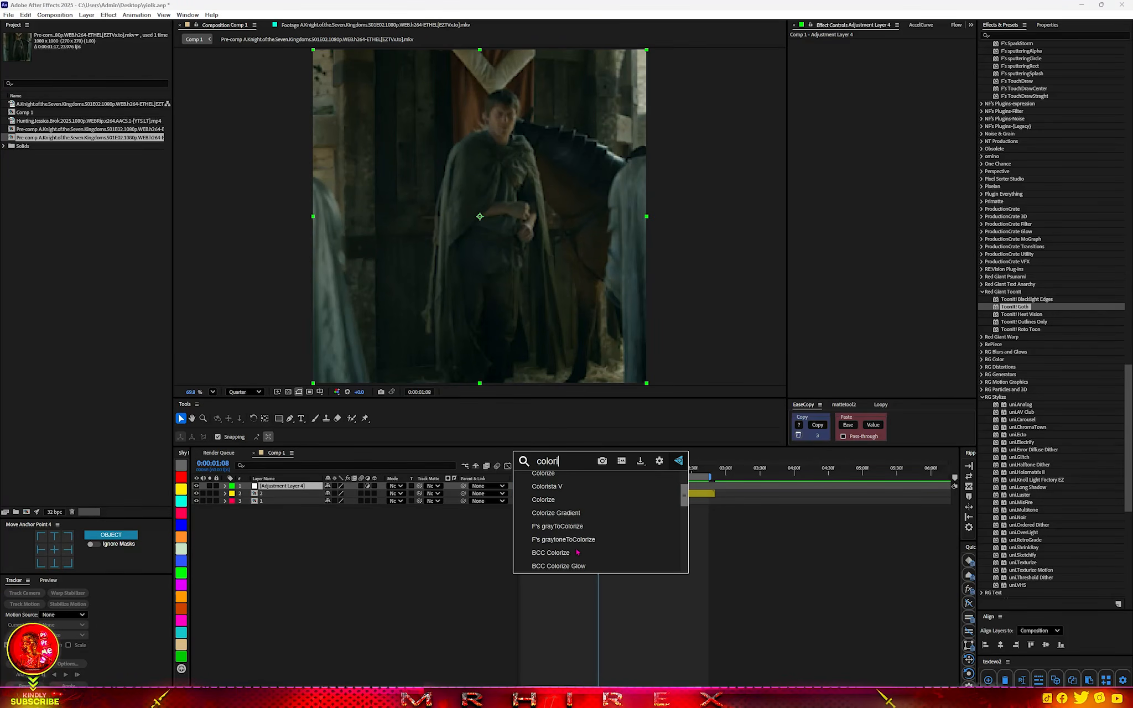
left_click(575, 568)
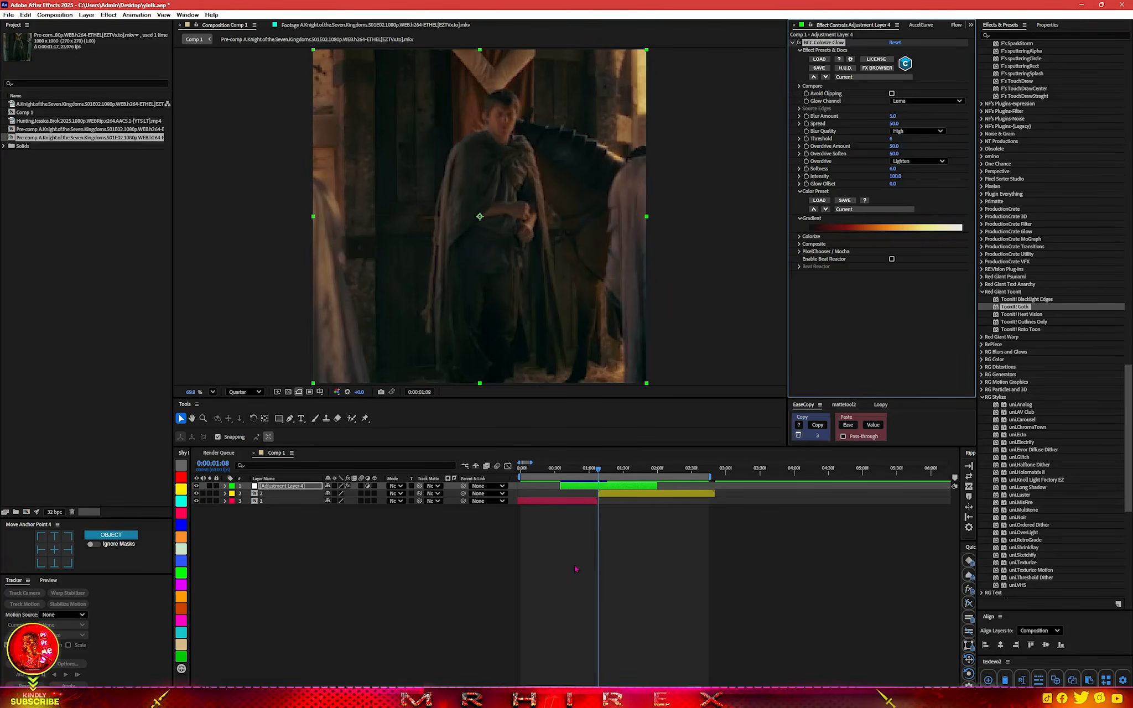
- Load the greens.bsp color preset in the glow effect and set Softness to 5.3, with Intensity keyframed at 773 at 0:01:08
scroll(546, 350, "down", 2)
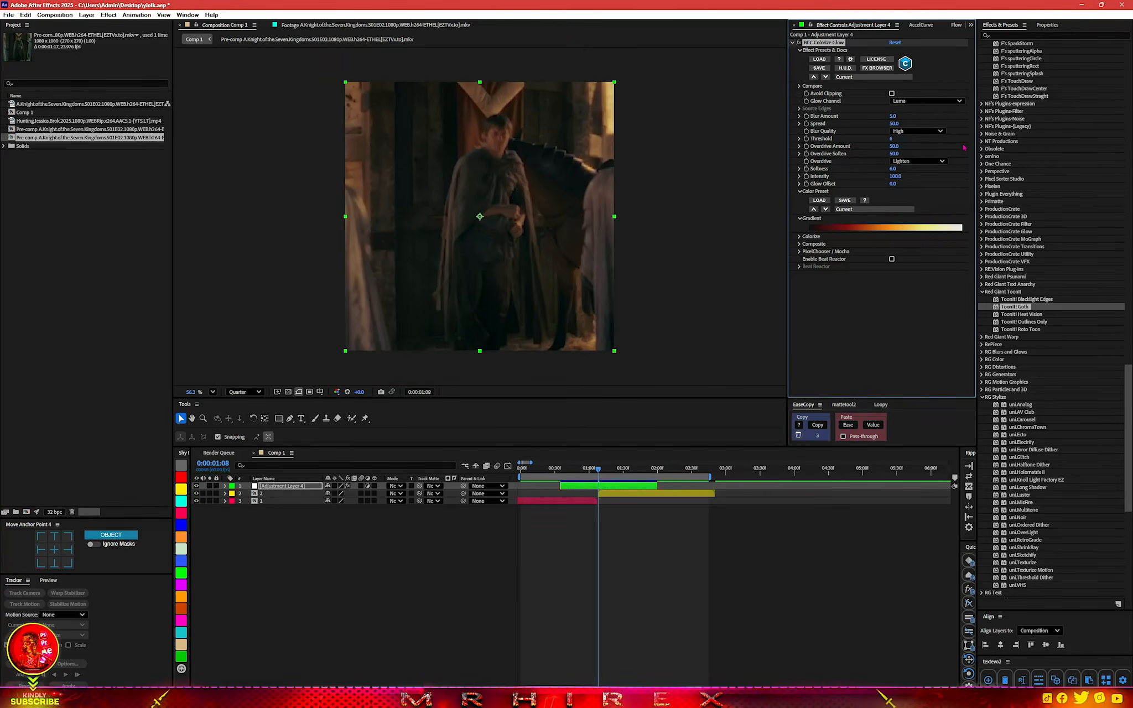
left_click(848, 210)
left_click(885, 264)
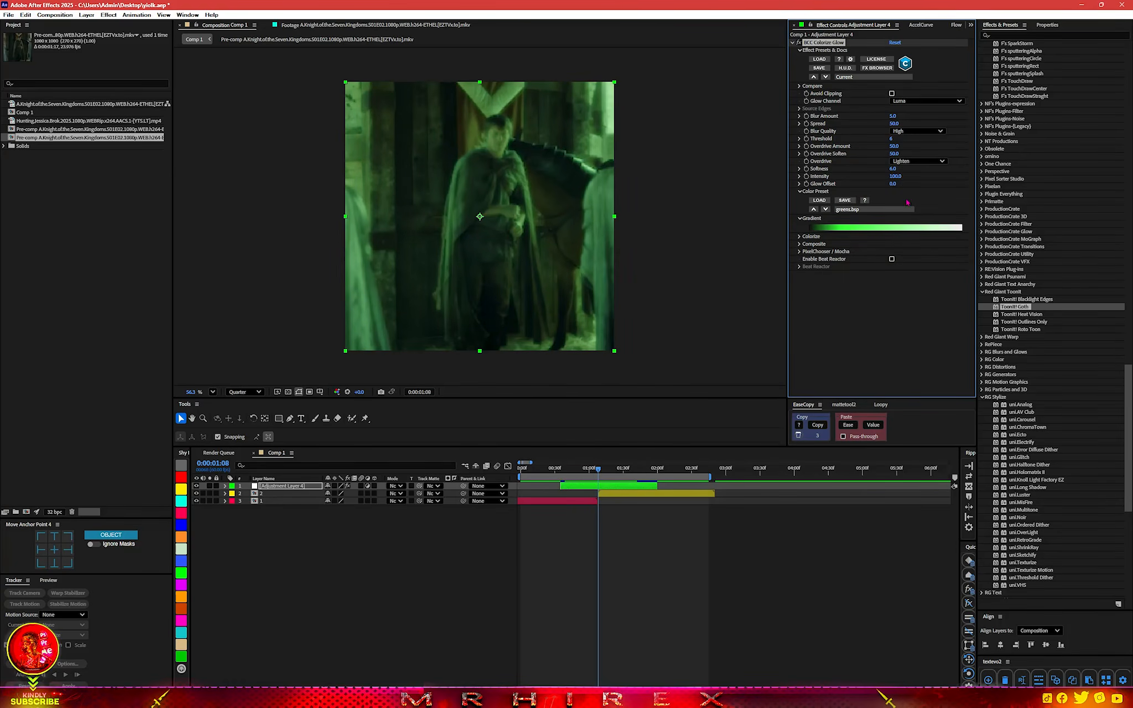
left_click_drag(895, 176, 1042, 145)
- Try the mag-red, orange-green and red-green color presets on the Colorize Glow effect
left_click(866, 210)
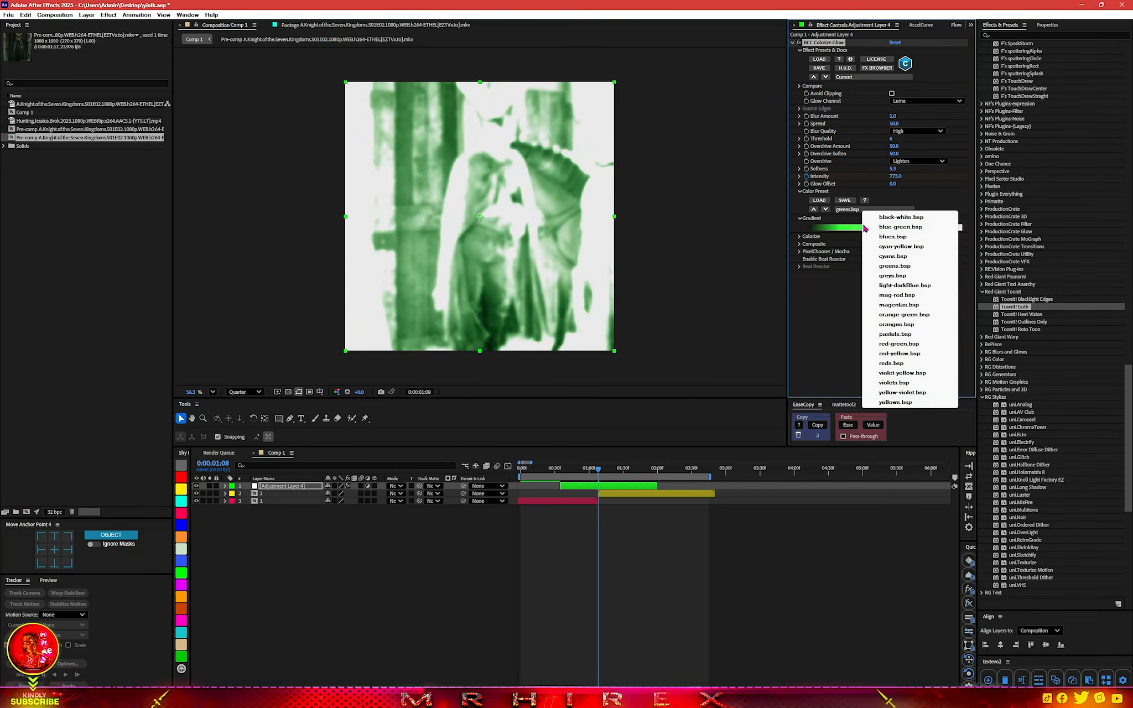
left_click(877, 299)
left_click(868, 210)
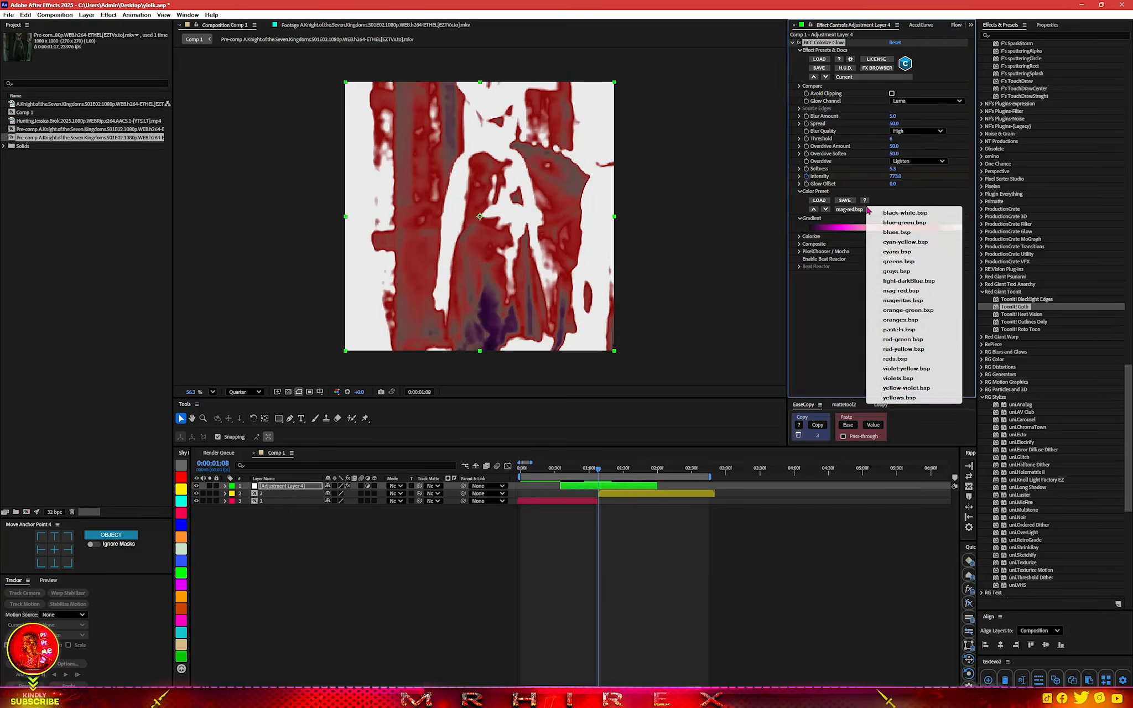
left_click(880, 307)
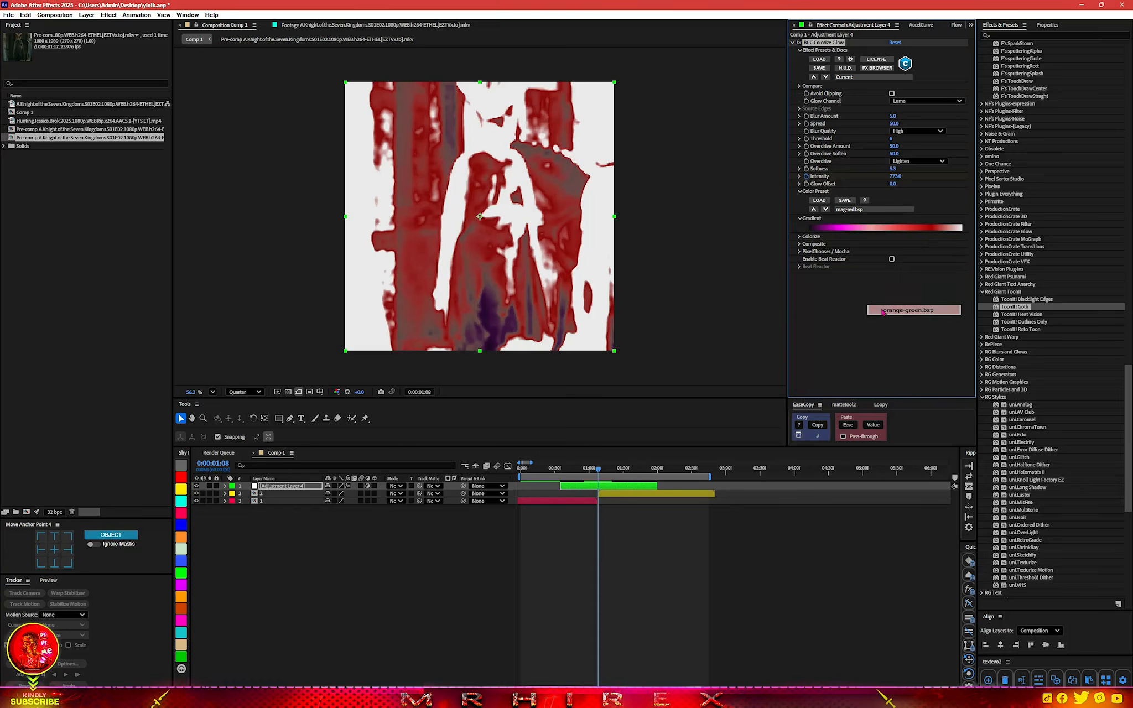
left_click(862, 209)
left_click(884, 346)
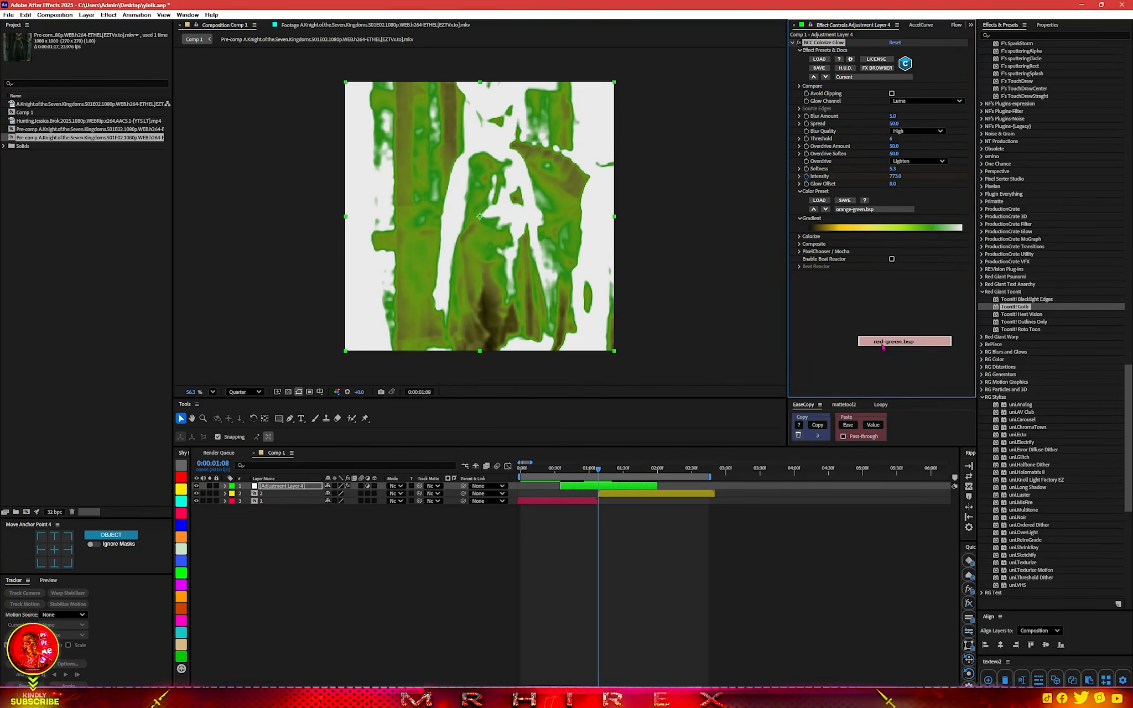
- Load the red-yellow.bsp color preset and set the gradient's White Point to 94 and Squeeze to 30
left_click(856, 211)
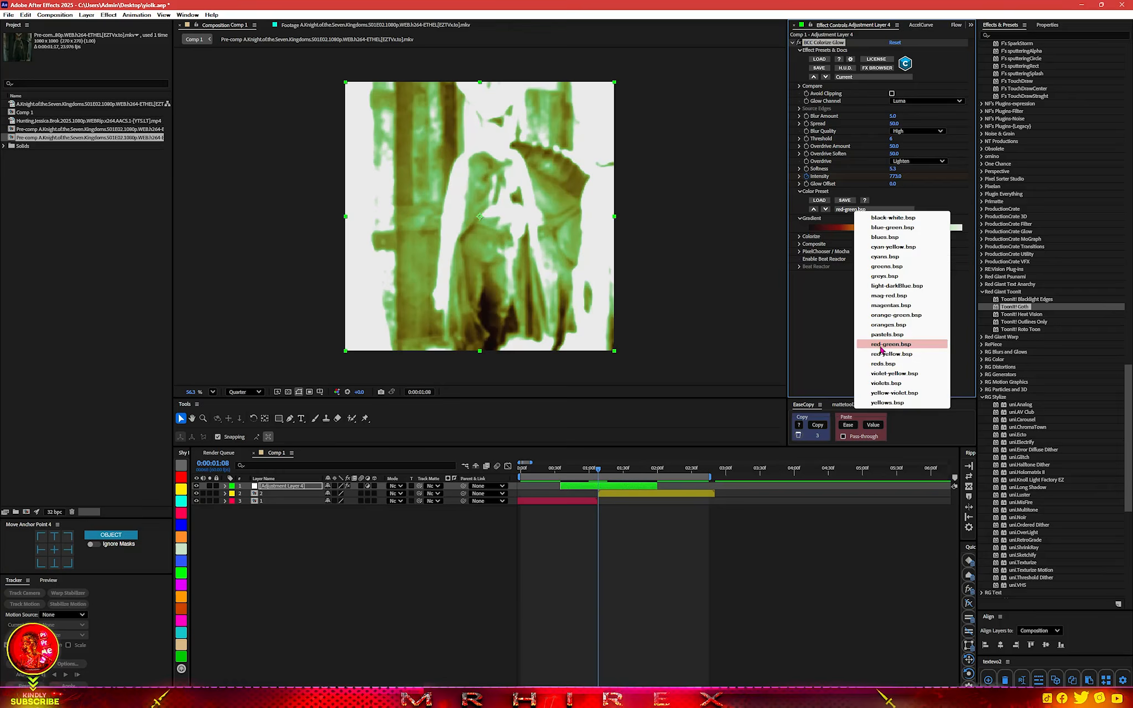
left_click(883, 354)
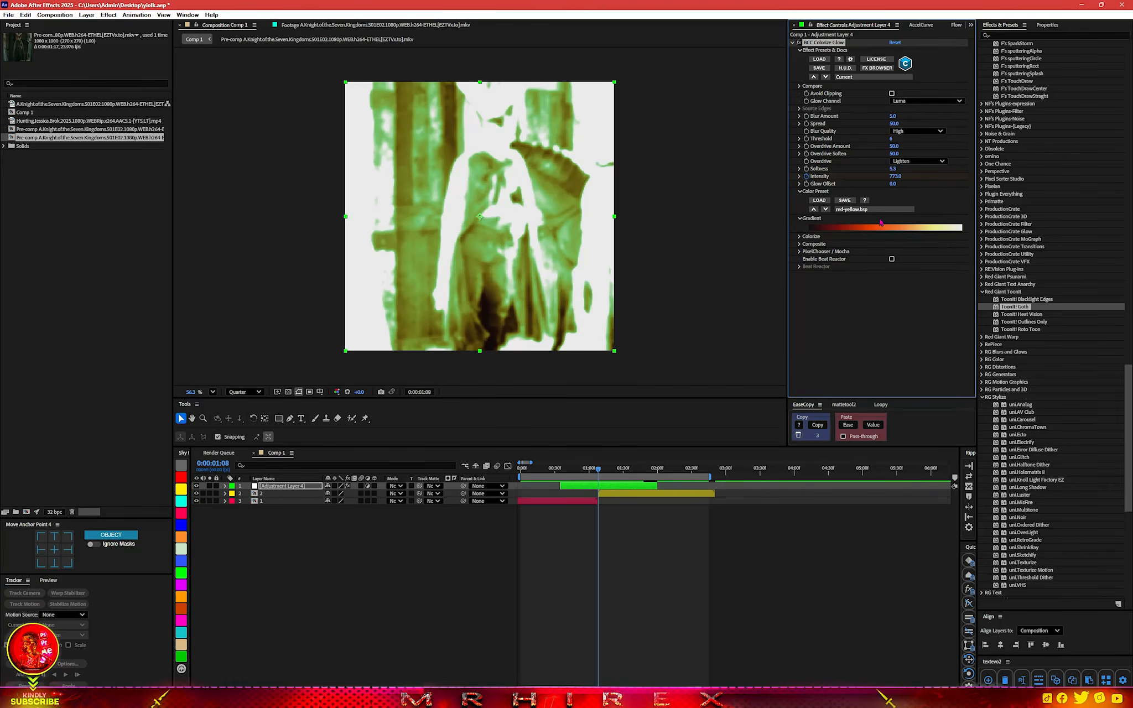
left_click(799, 236)
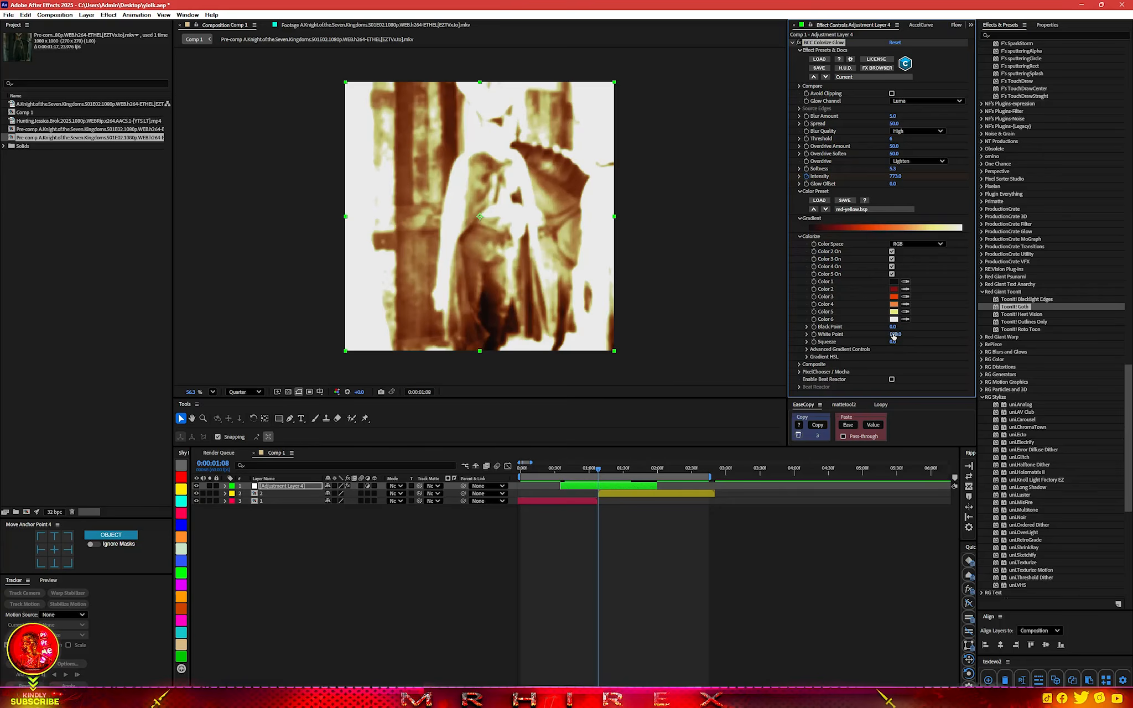
mouse_move(887, 334)
left_mouse_down()
mouse_move(905, 341)
mouse_move(888, 342)
left_mouse_up()
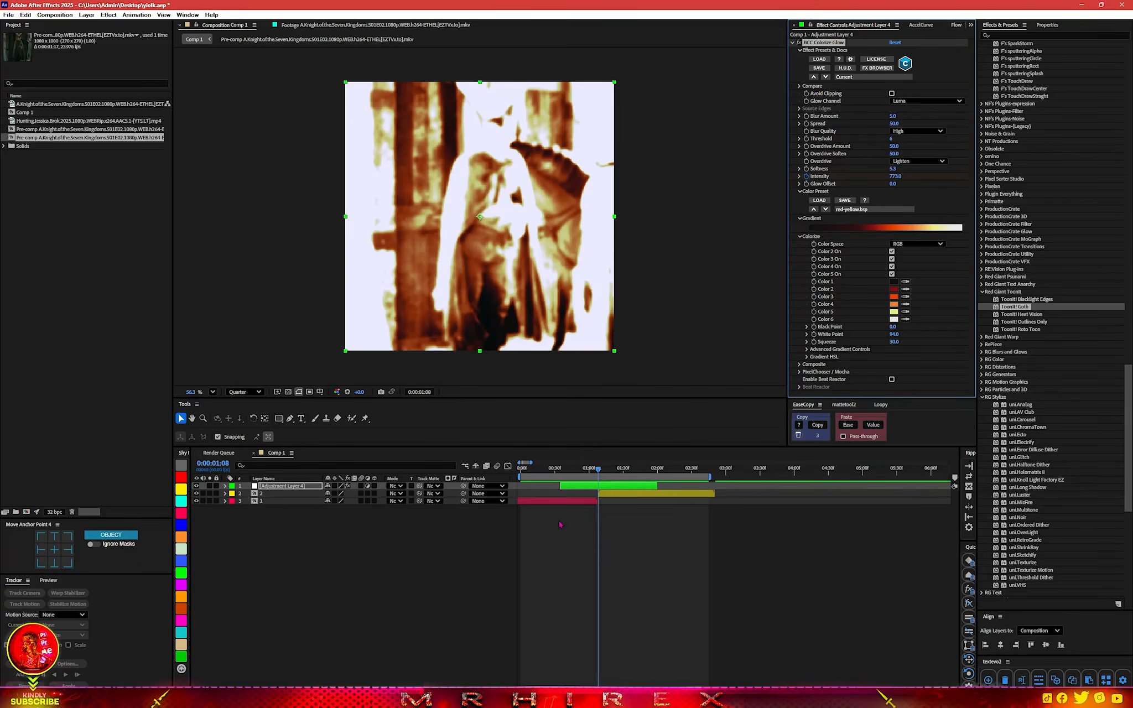
- Keyframe the glow's Intensity at 0 at 0:00:46 and 2 at 0:01:24, and move both keyframes closer to the peak at the cut
key("u")
left_click_drag(597, 473, 574, 480)
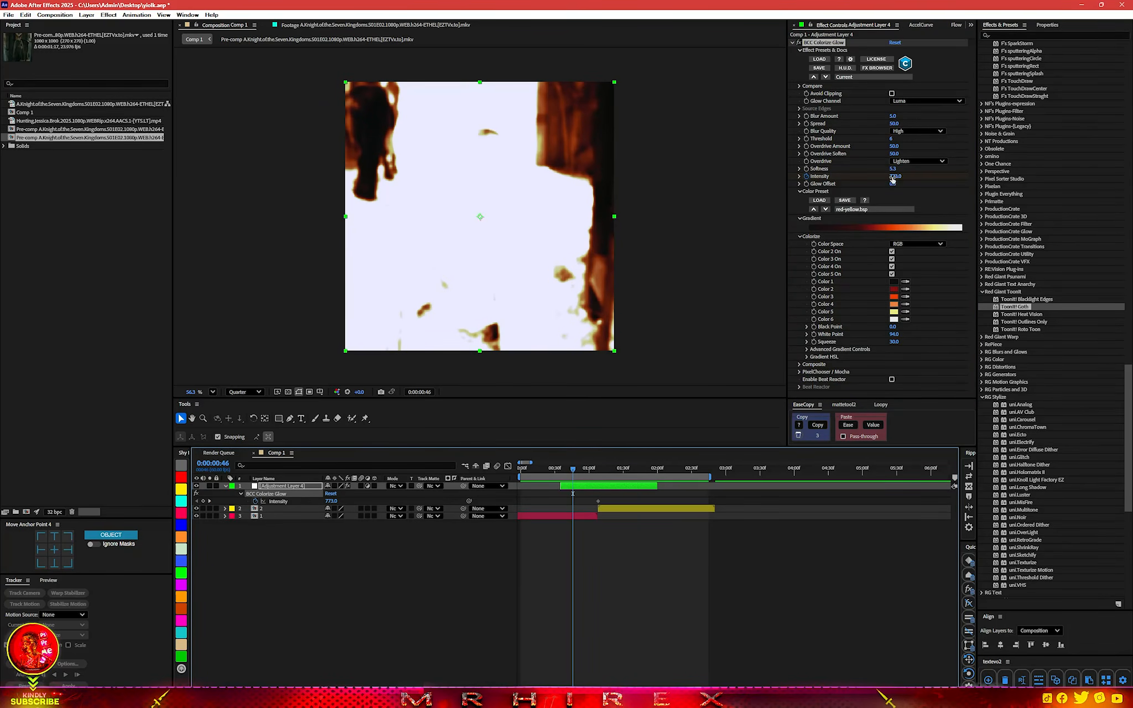
left_click_drag(892, 177, 119, 407)
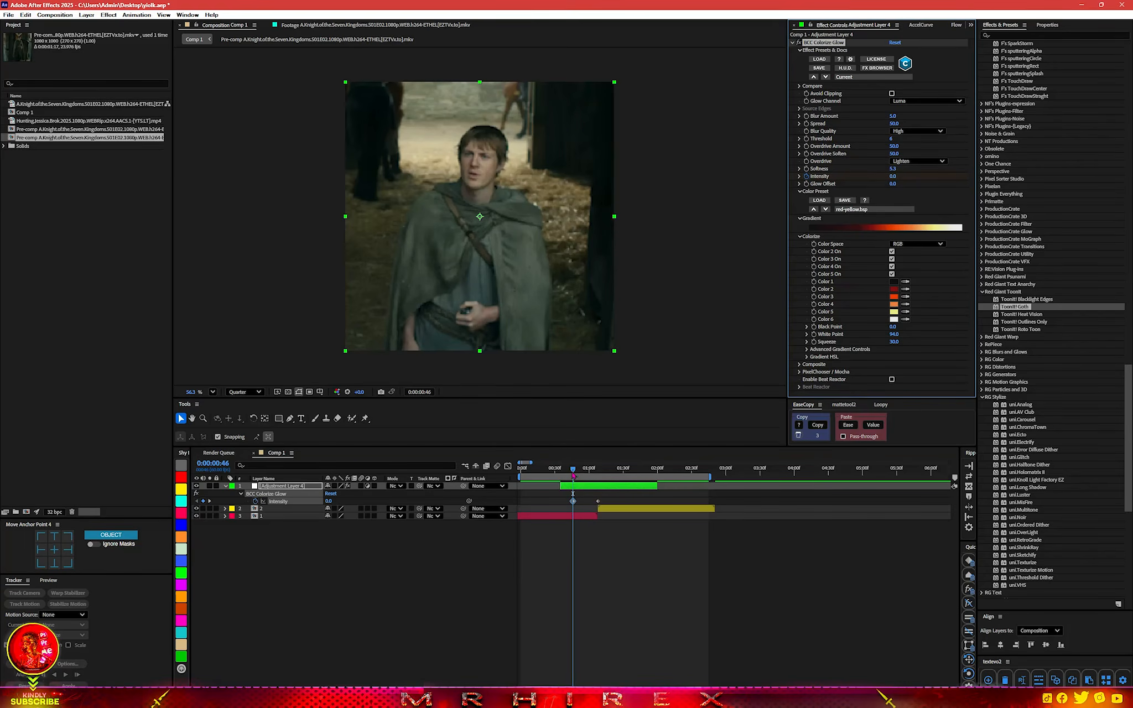
left_click_drag(573, 475, 617, 473)
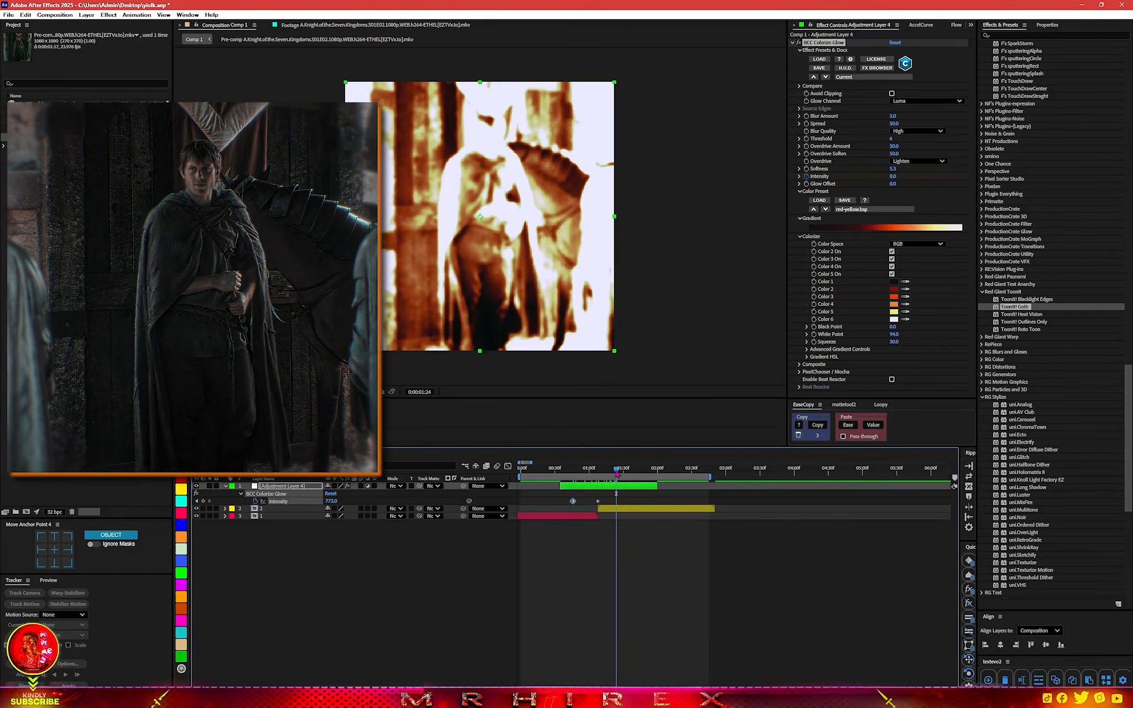
left_click_drag(894, 178, 432, 449)
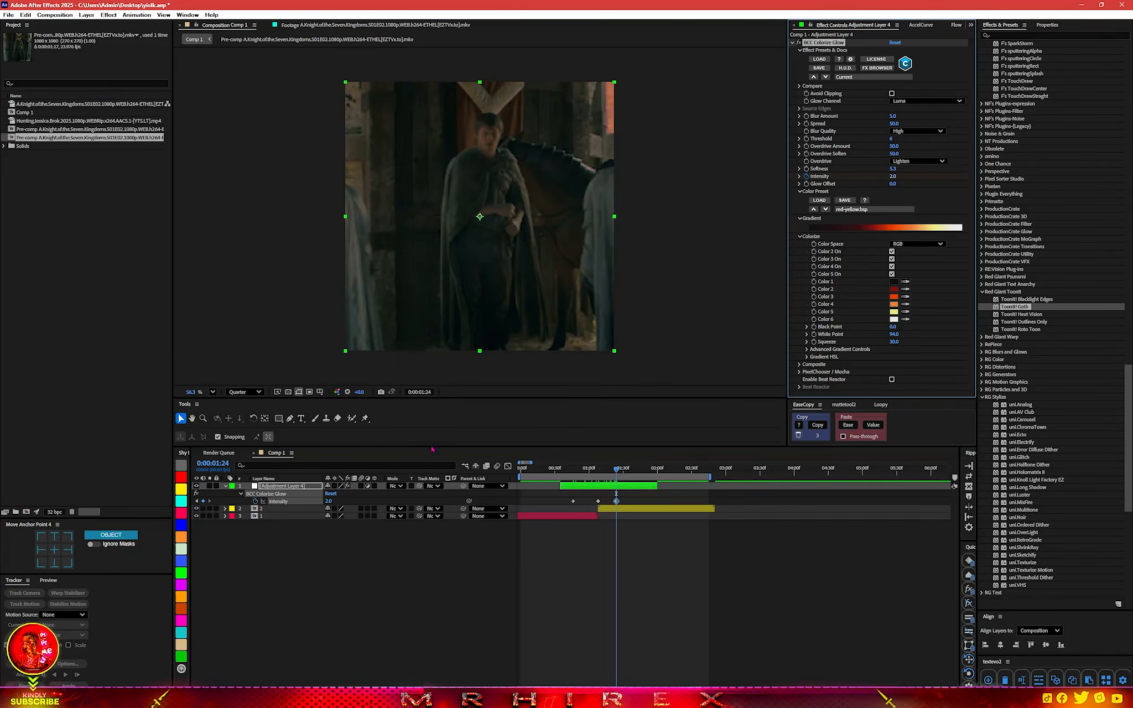
scroll(541, 594, "up", 3)
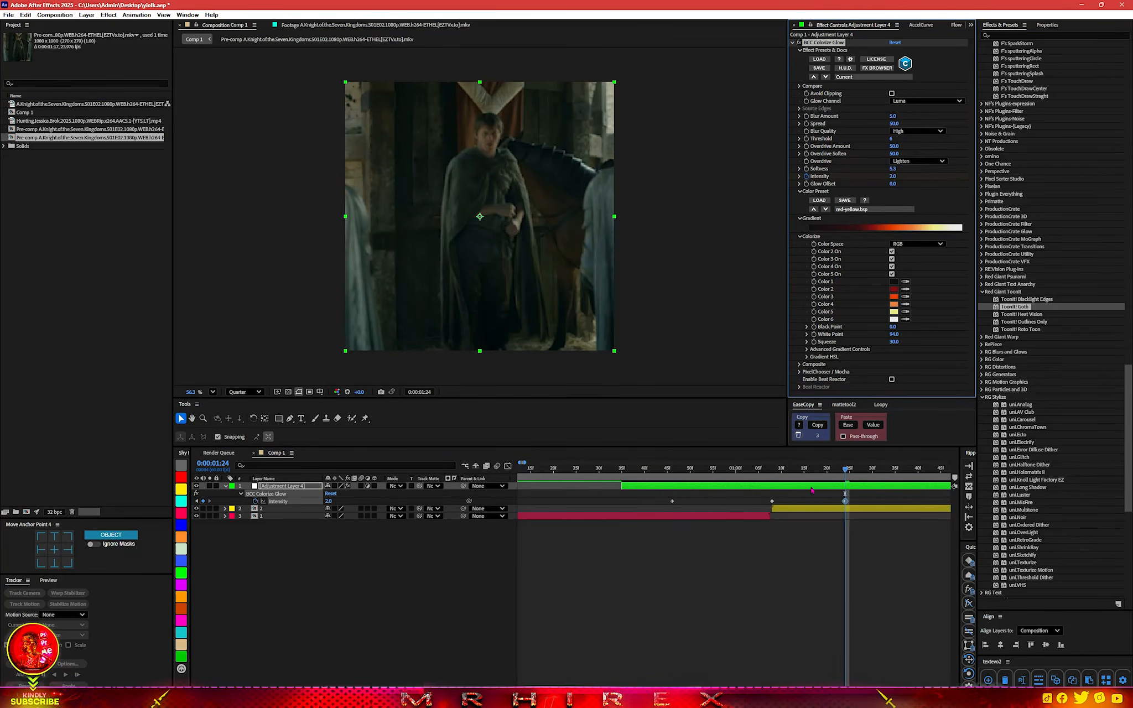
left_click_drag(773, 470, 537, 521)
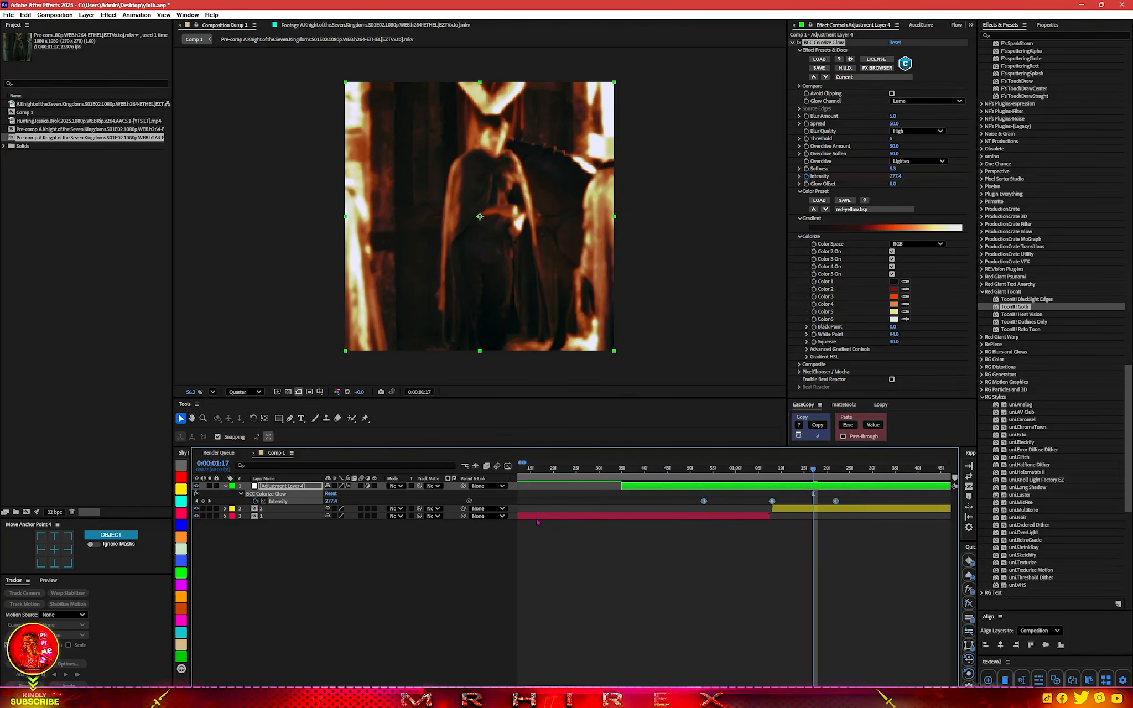
- Ease the Intensity keyframes and pull both handles of the peak keyframe down in the value graph to form a sharp spike
left_click(507, 466)
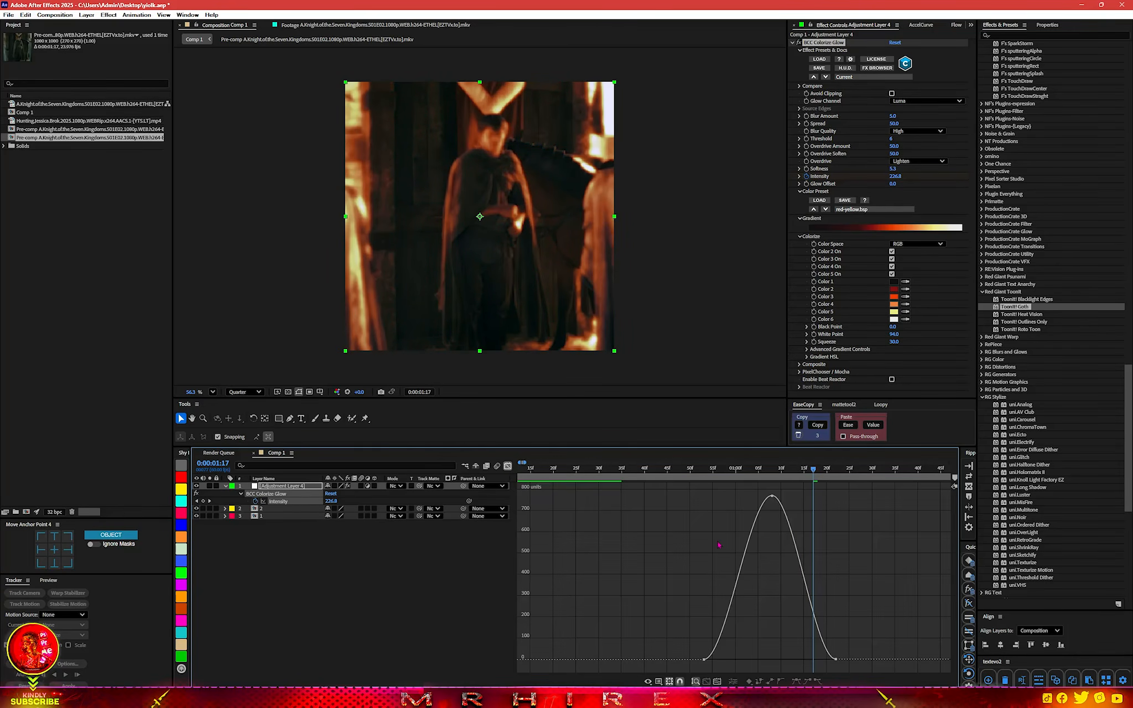
scroll(719, 576, "up", 4)
scroll(749, 553, "down", 2)
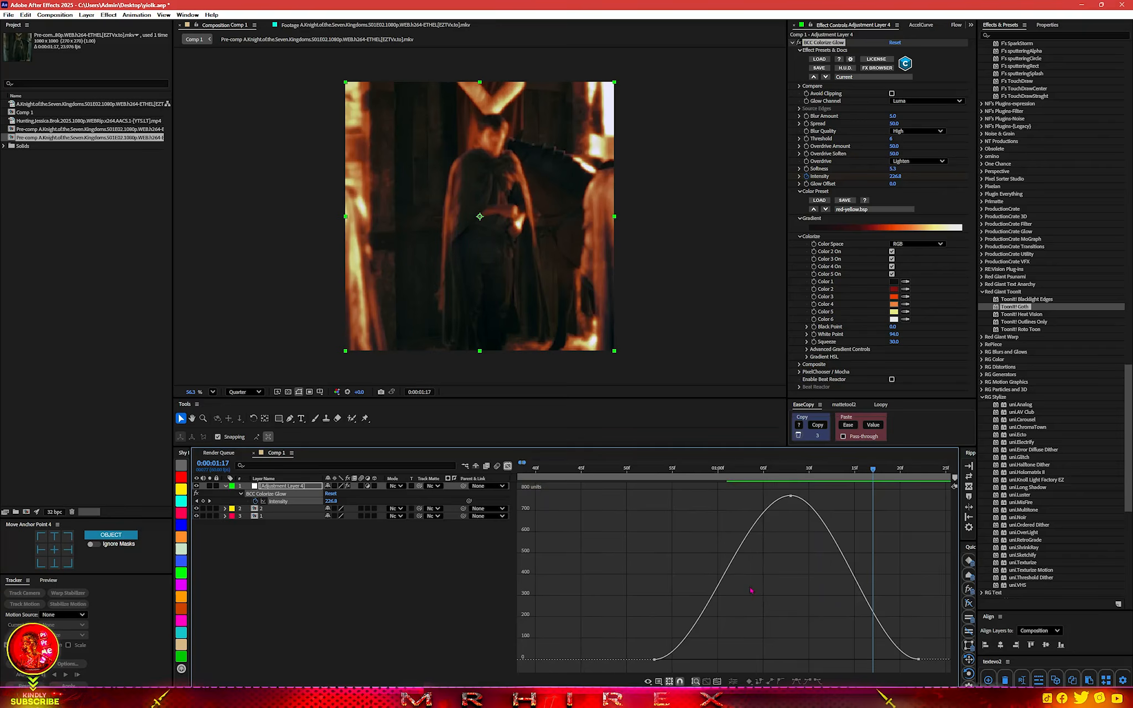
left_click_drag(752, 491, 849, 518)
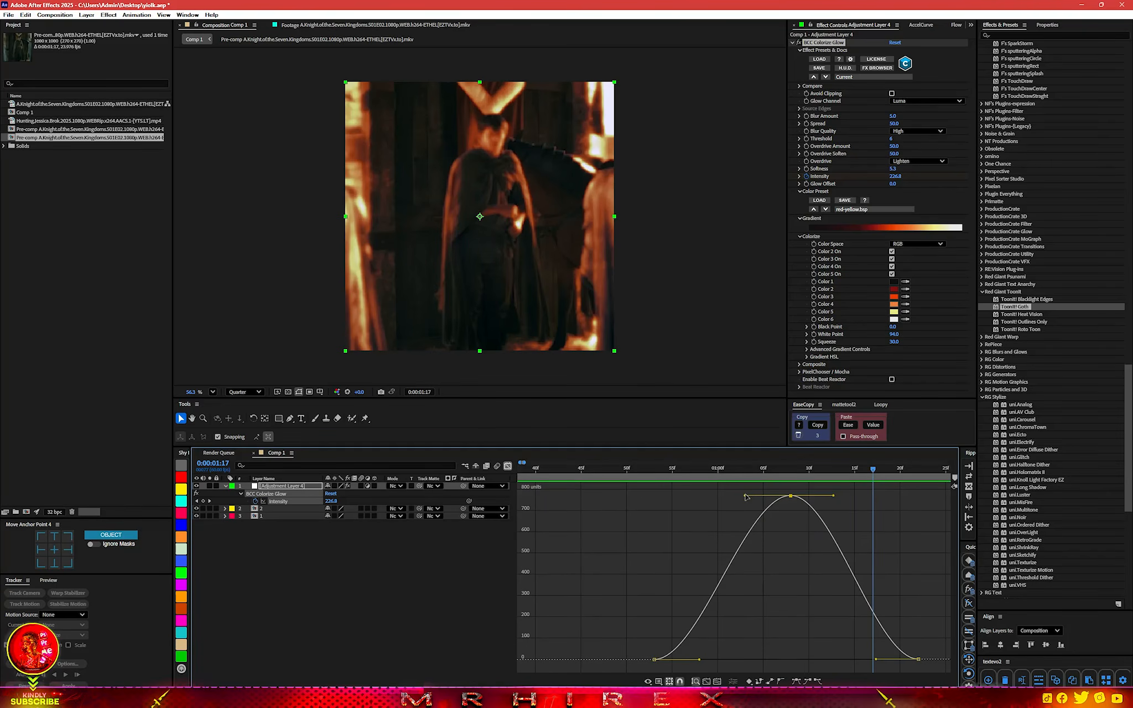
left_click_drag(745, 496, 778, 631)
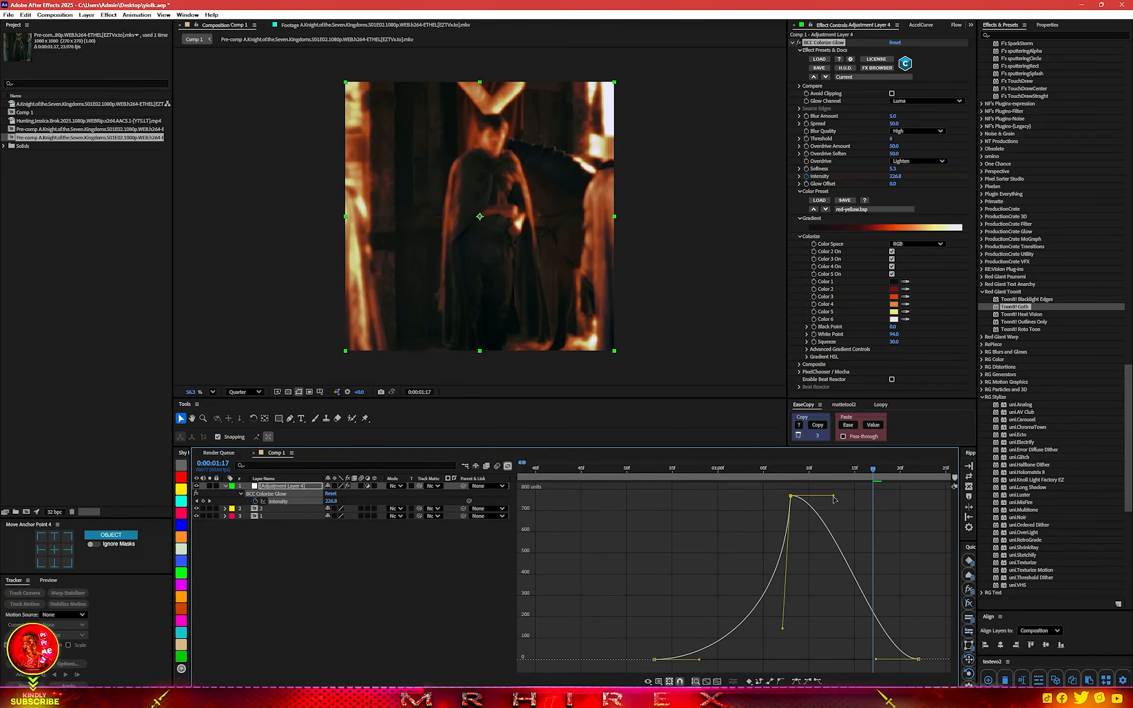
left_click_drag(833, 498, 785, 636)
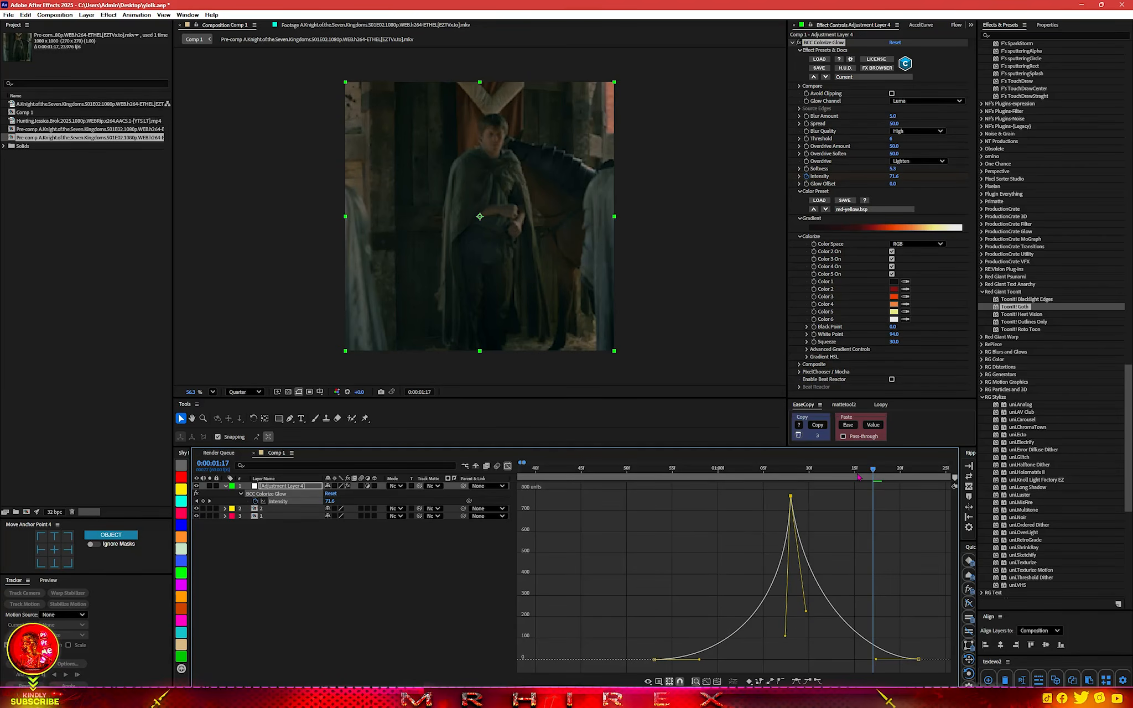
left_click_drag(858, 476, 889, 478)
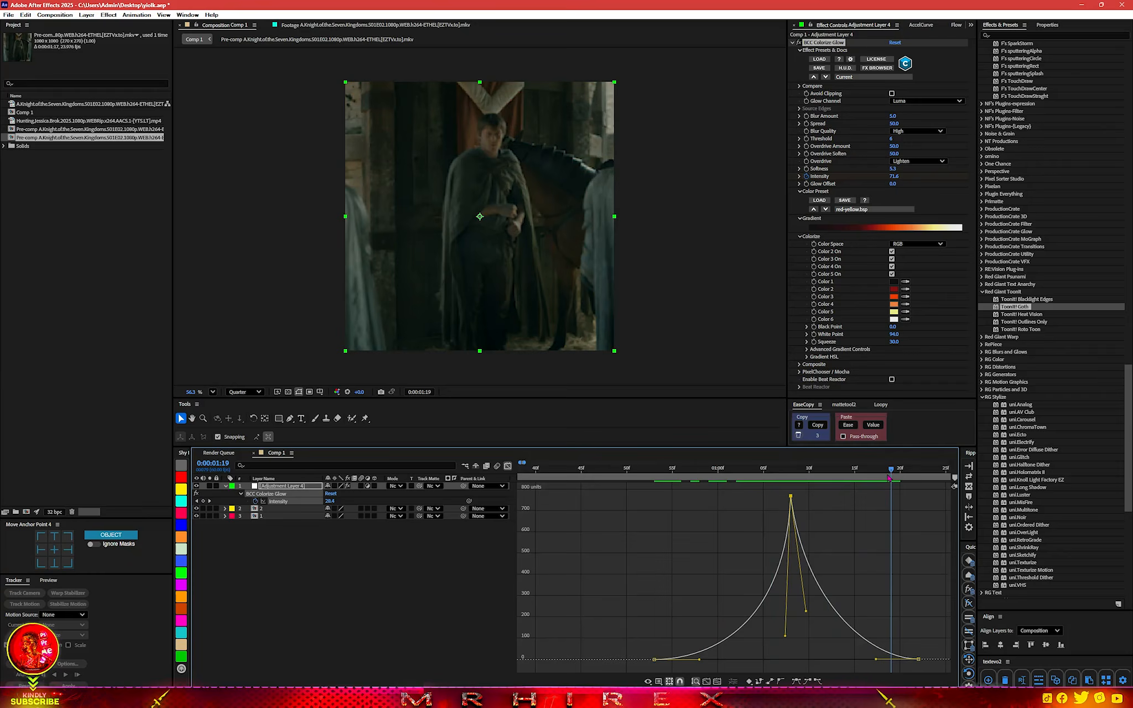
- Leave the value graph and play back the Colorize Glow transition across the cut
left_click(508, 466)
scroll(657, 554, "down", 3)
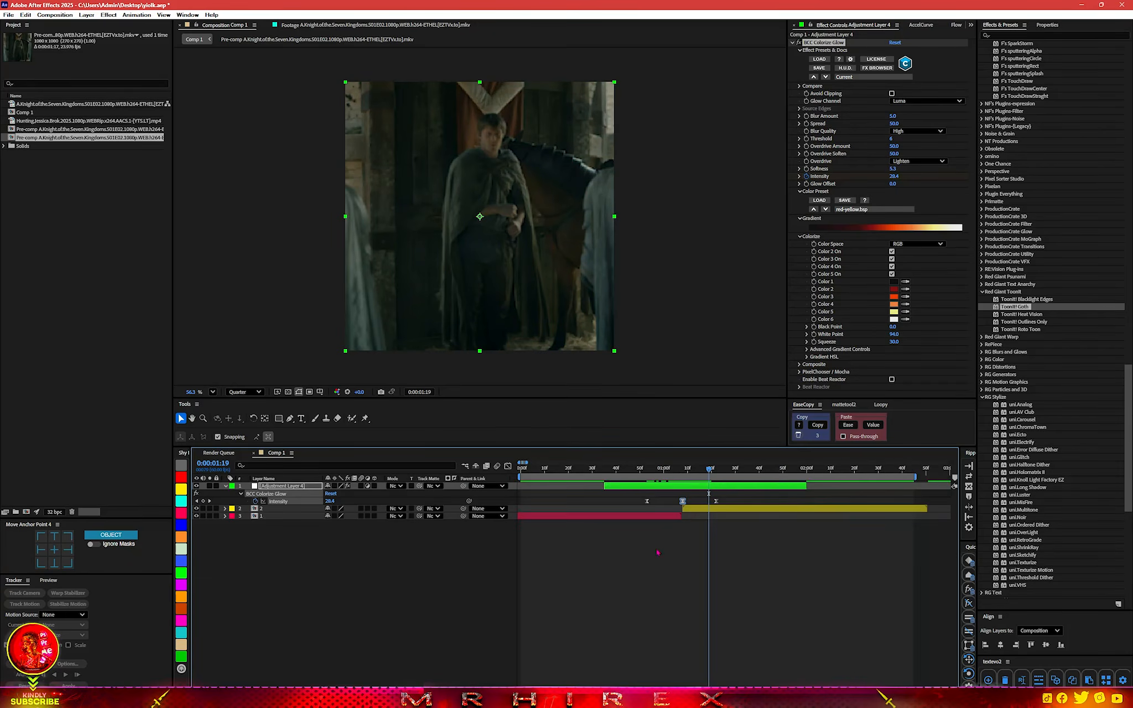
scroll(569, 619, "down", 2)
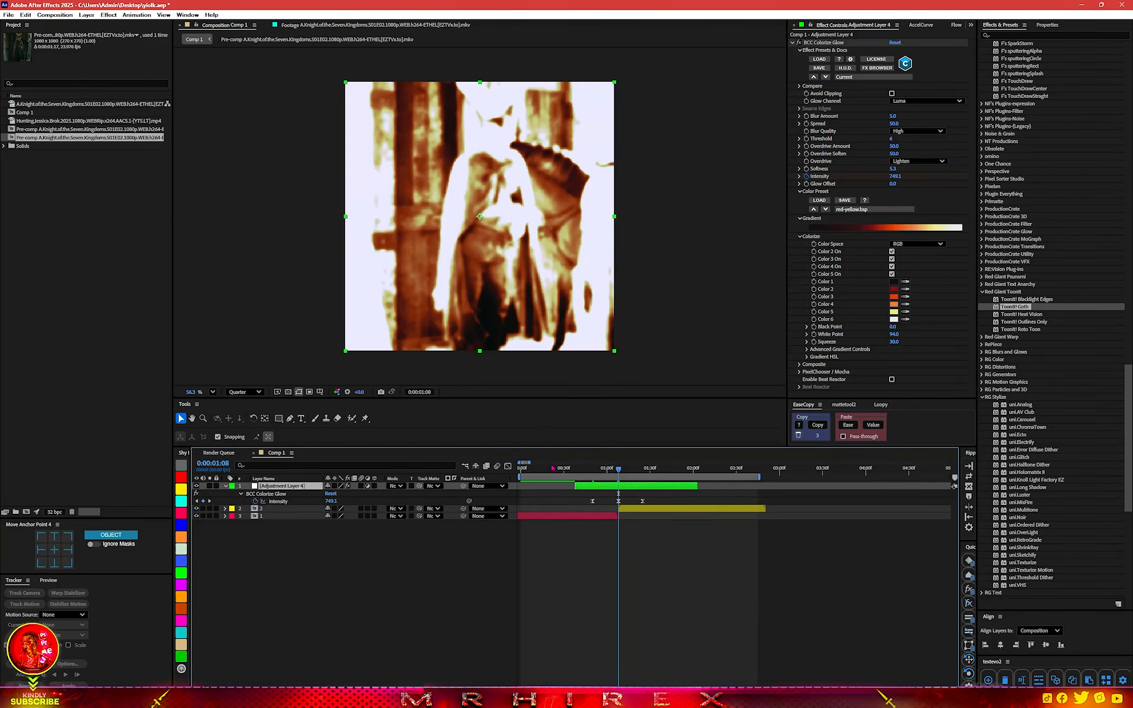
left_click(552, 467)
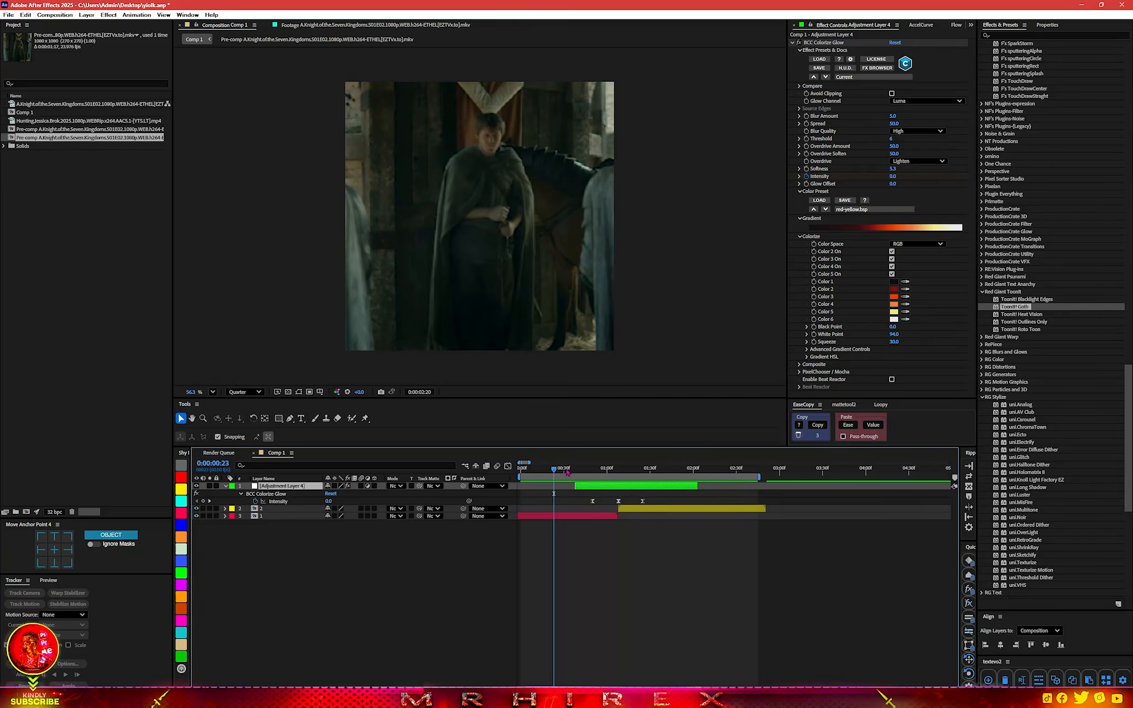
- Keyframe the Colorize Glow's gradient Black Point at 77 at the cut, 0:00:01:08, in line with the Intensity peak
left_click_drag(577, 470, 620, 474)
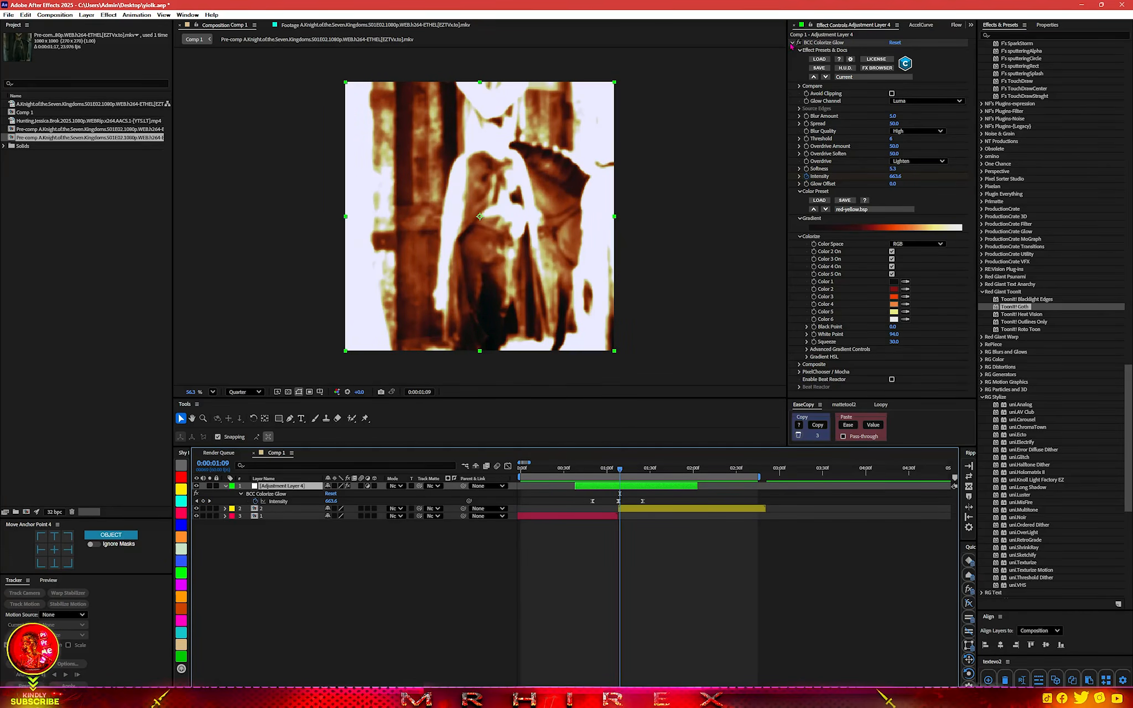
left_click(814, 328)
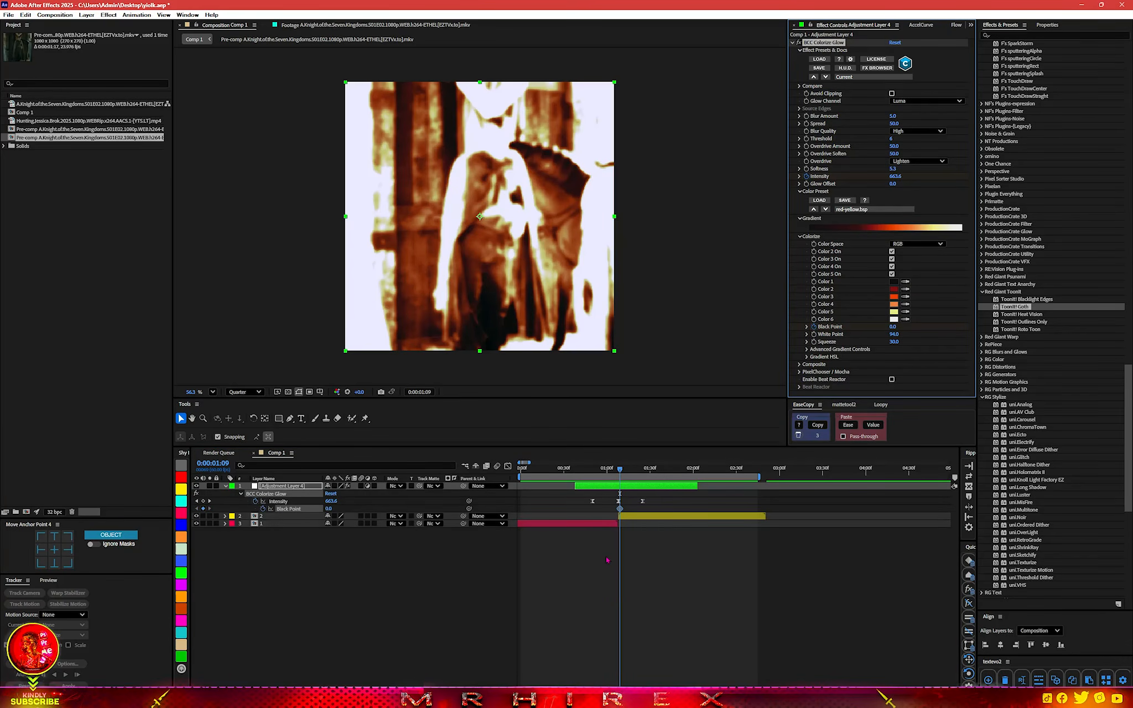
scroll(606, 556, "up", 4, "alt")
left_click_drag(666, 509, 660, 509)
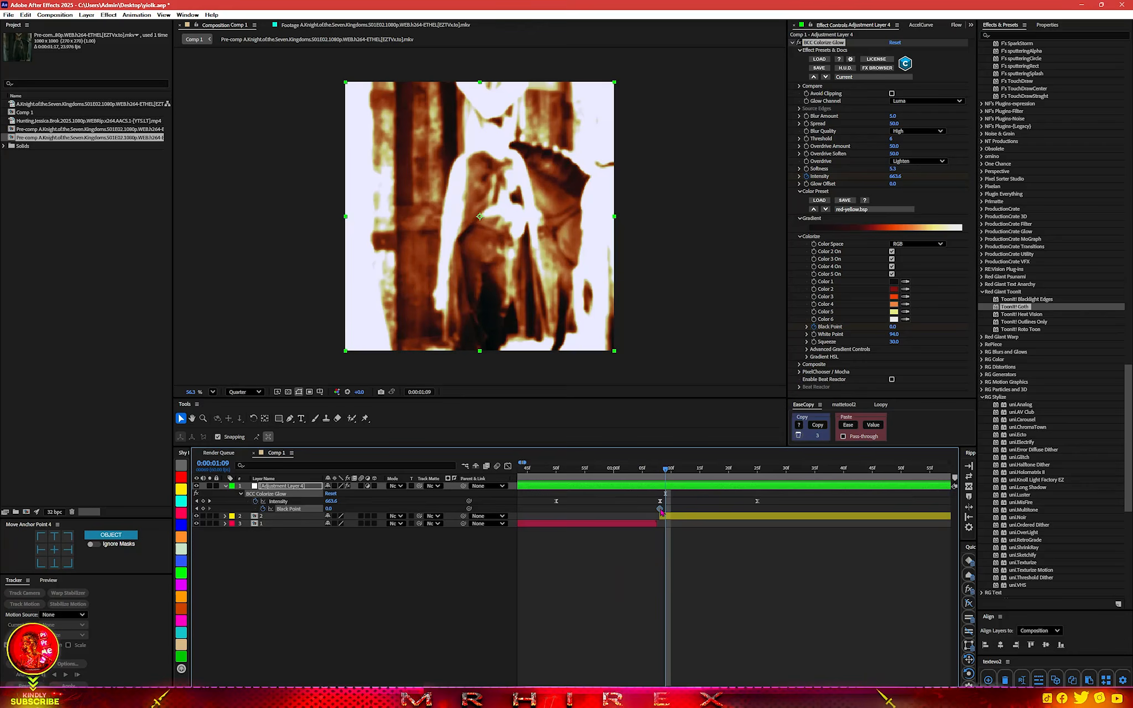
left_click(660, 468)
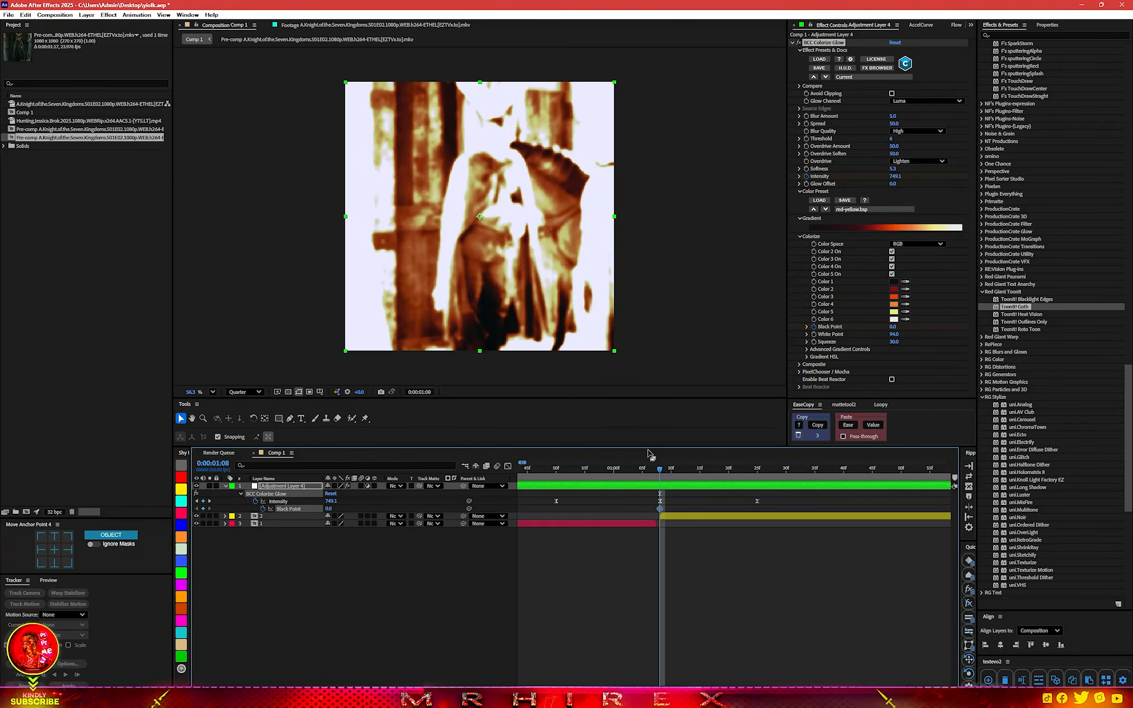
left_click_drag(892, 326, 918, 320)
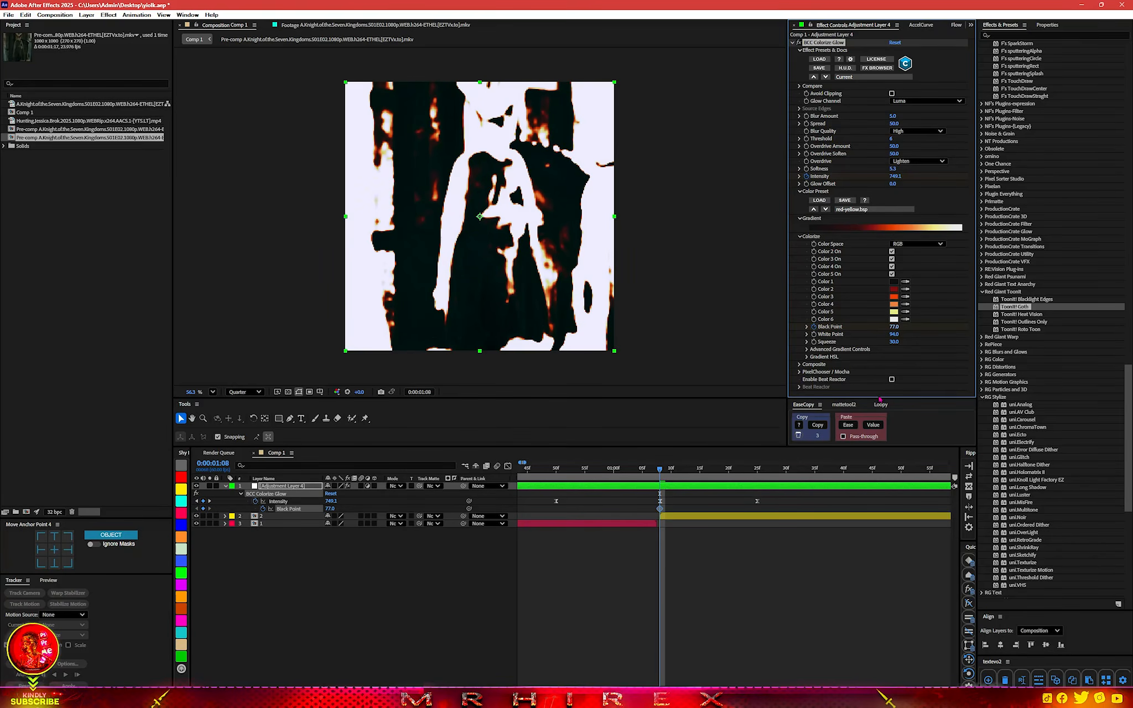
- Reset the Black Point to 0 at 0:00:00:54 and at 0:00:01:18, adding a keyframe on each side of the cut
left_click_drag(654, 474, 580, 484)
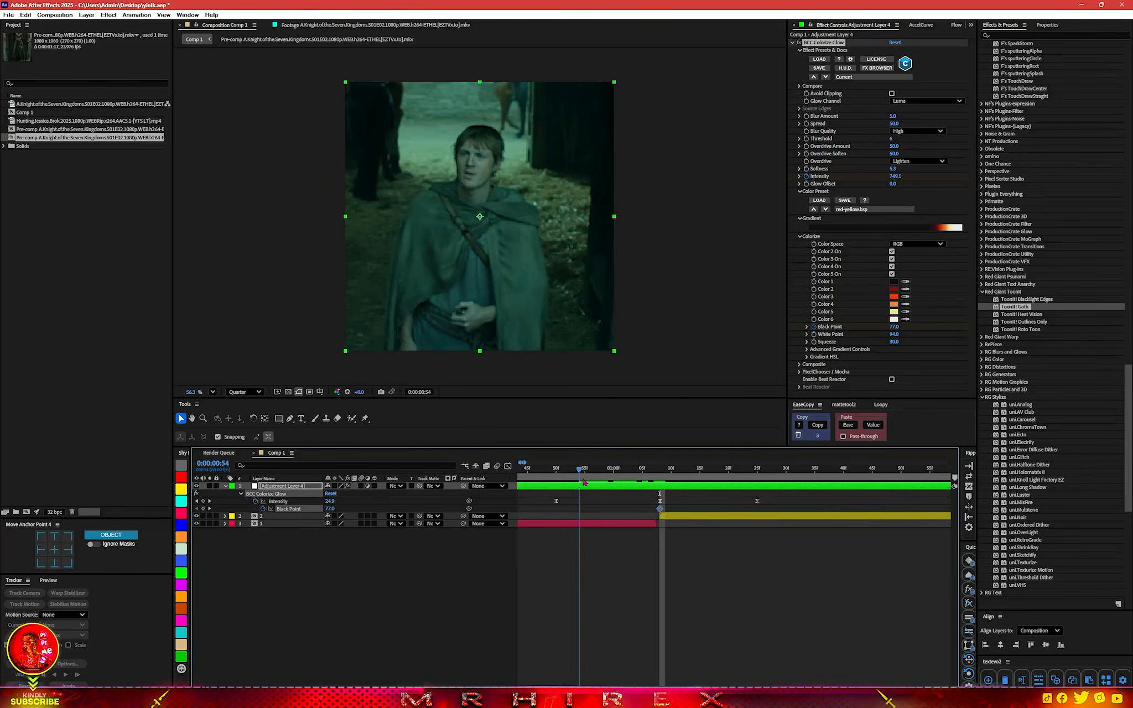
right_click(891, 328)
left_click(934, 416)
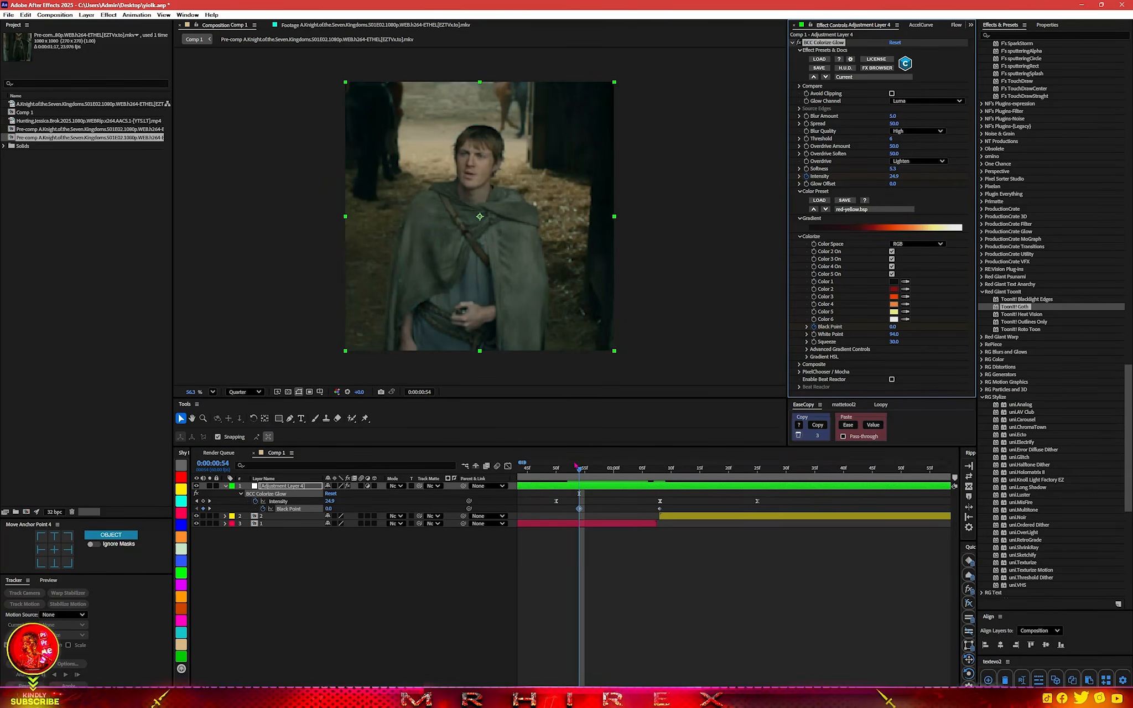
left_click_drag(581, 474, 718, 466)
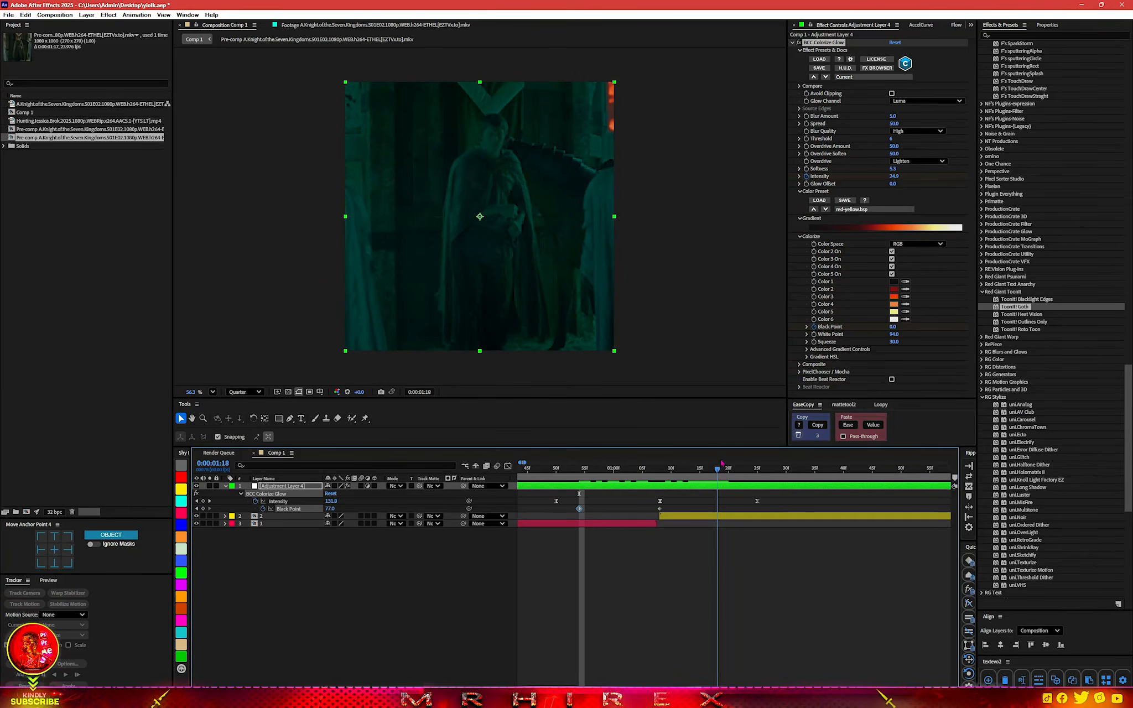
right_click(893, 328)
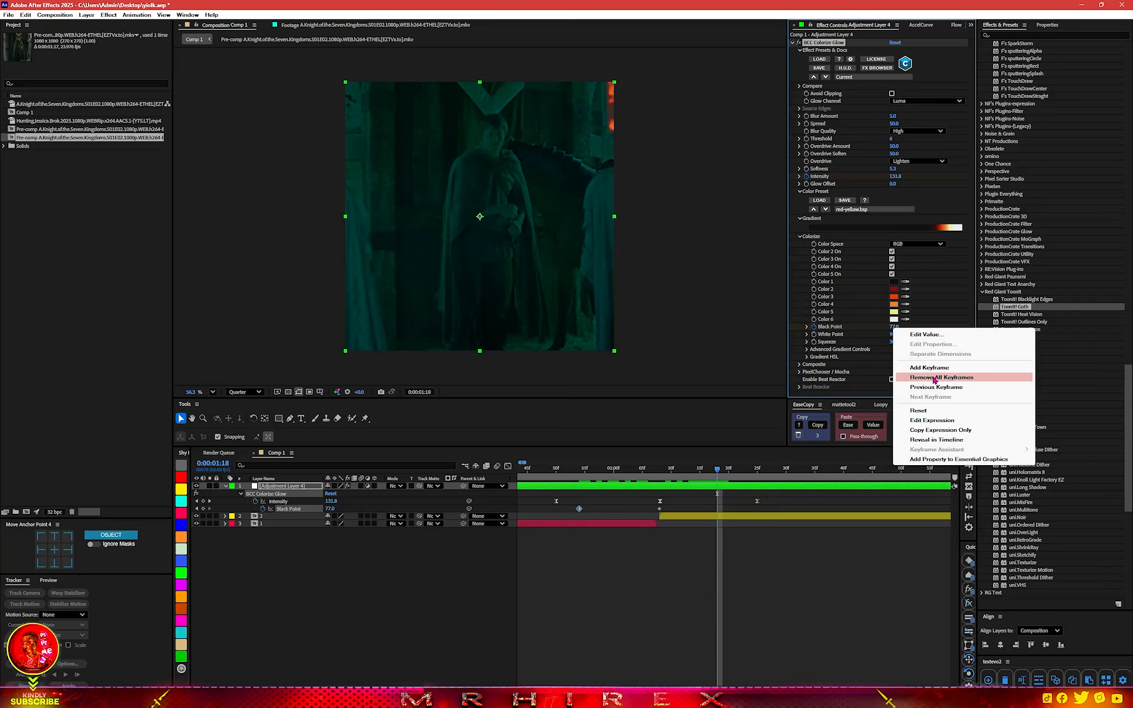
left_click(936, 408)
- Scrub through and preview the transition with the animated Black Point
left_click_drag(702, 477, 607, 486)
scroll(581, 541, "down", 2)
left_click(568, 474)
- Apply the Bokeh effect to the adjustment layer and collapse the Colorize Glow settings
key("ctrl+space")
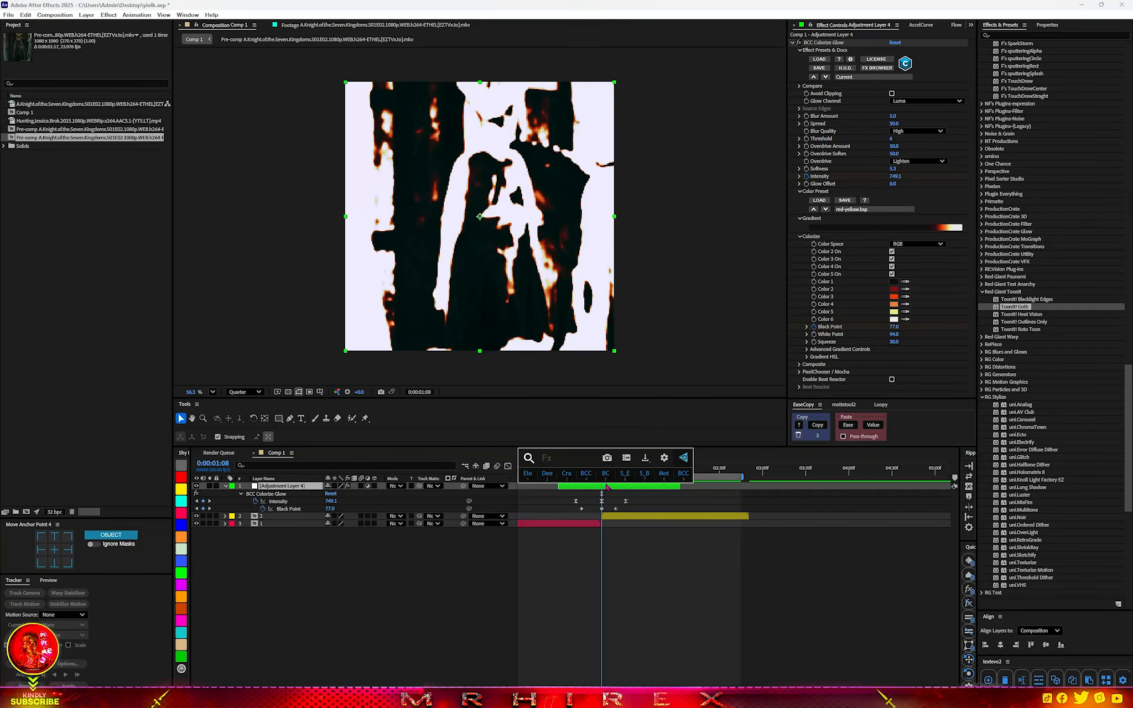
type("bokeh")
key("Return")
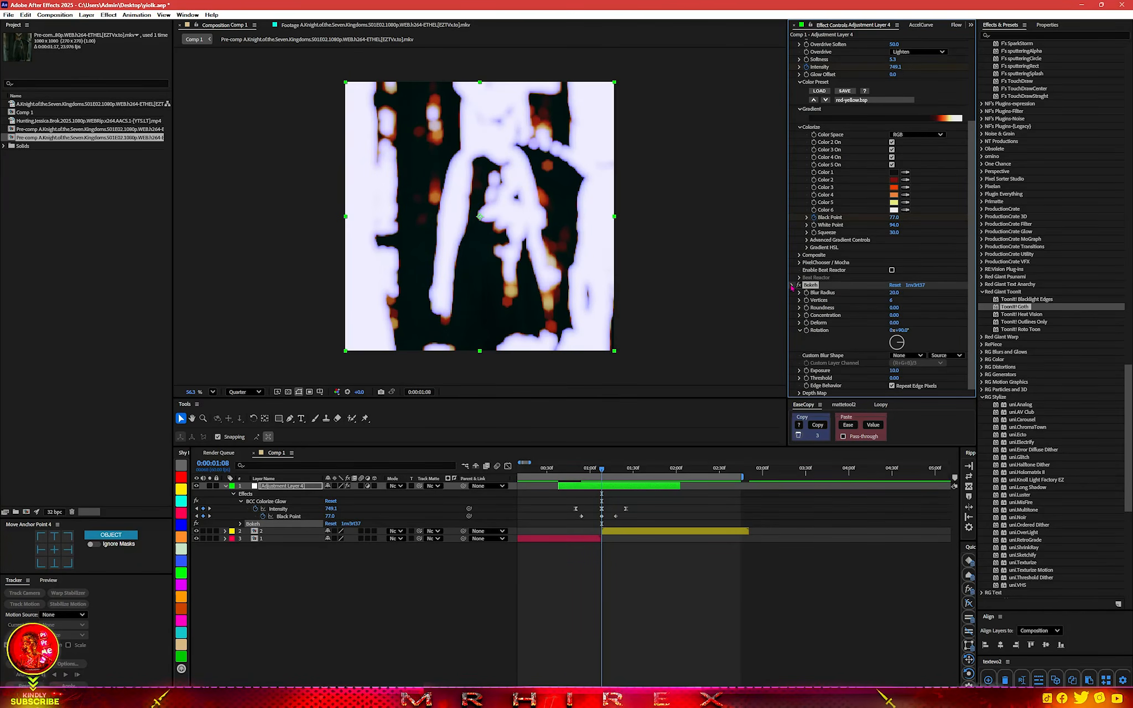
left_click(792, 285)
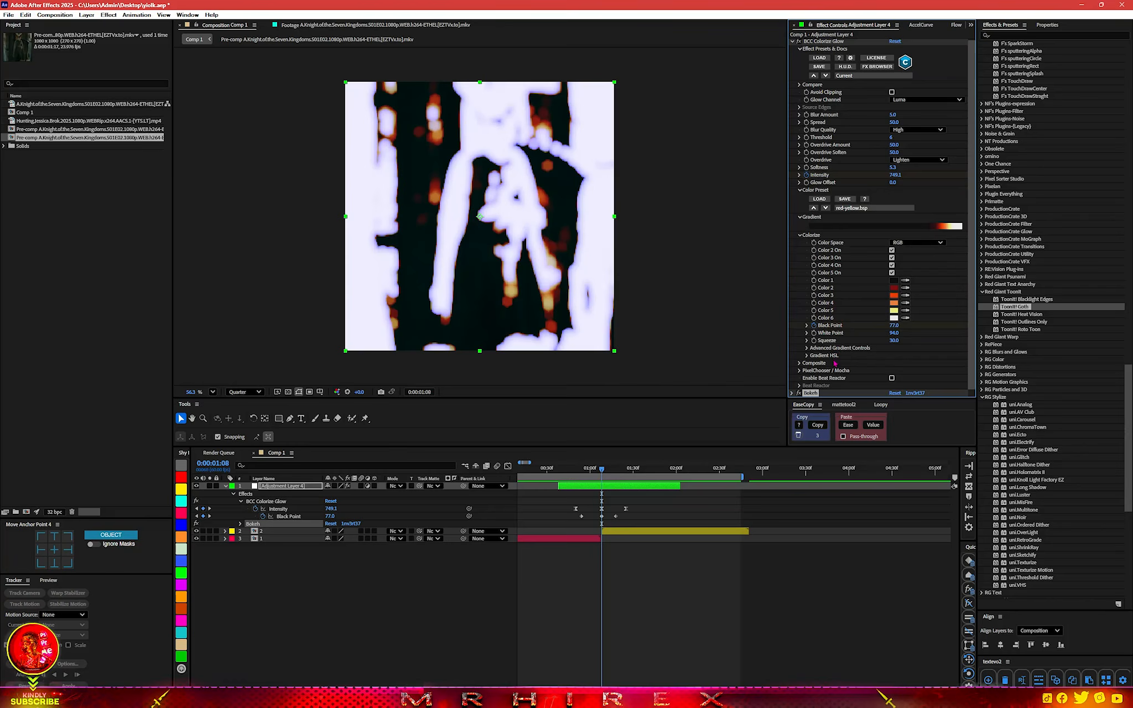
left_click(792, 43)
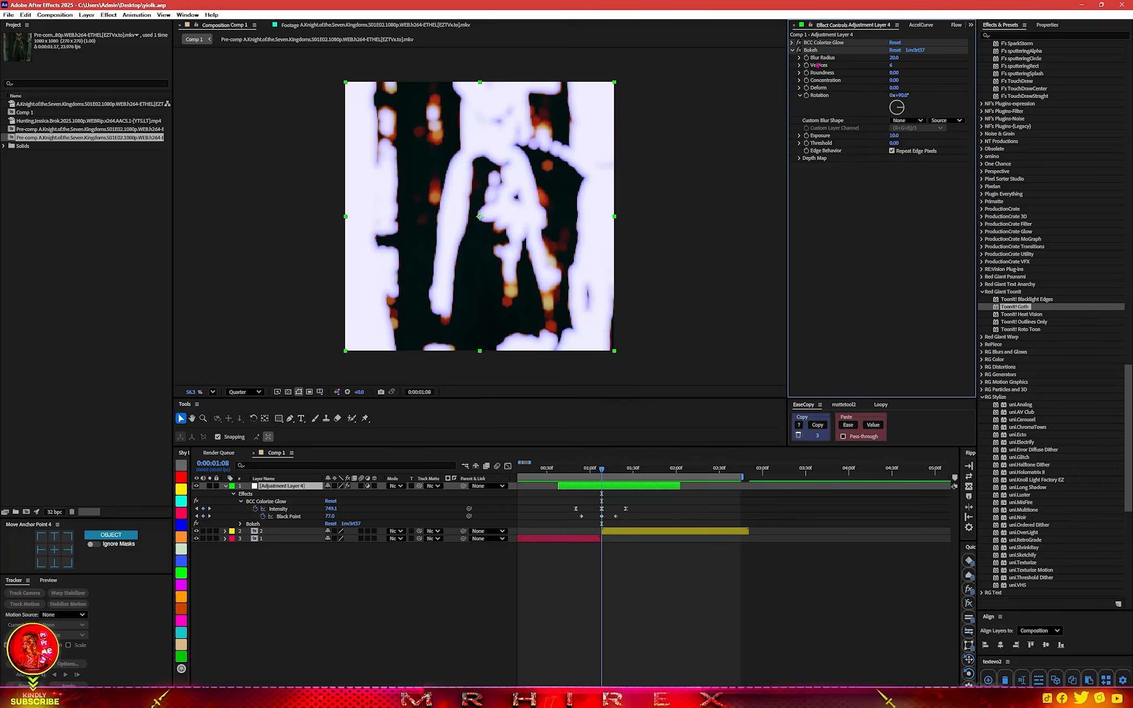
- Keyframe the Bokeh Blur Radius at 21 at 0:00:01:08 and at 0 at both 0:00:01:28 and 0:00:00:55
left_click(810, 81)
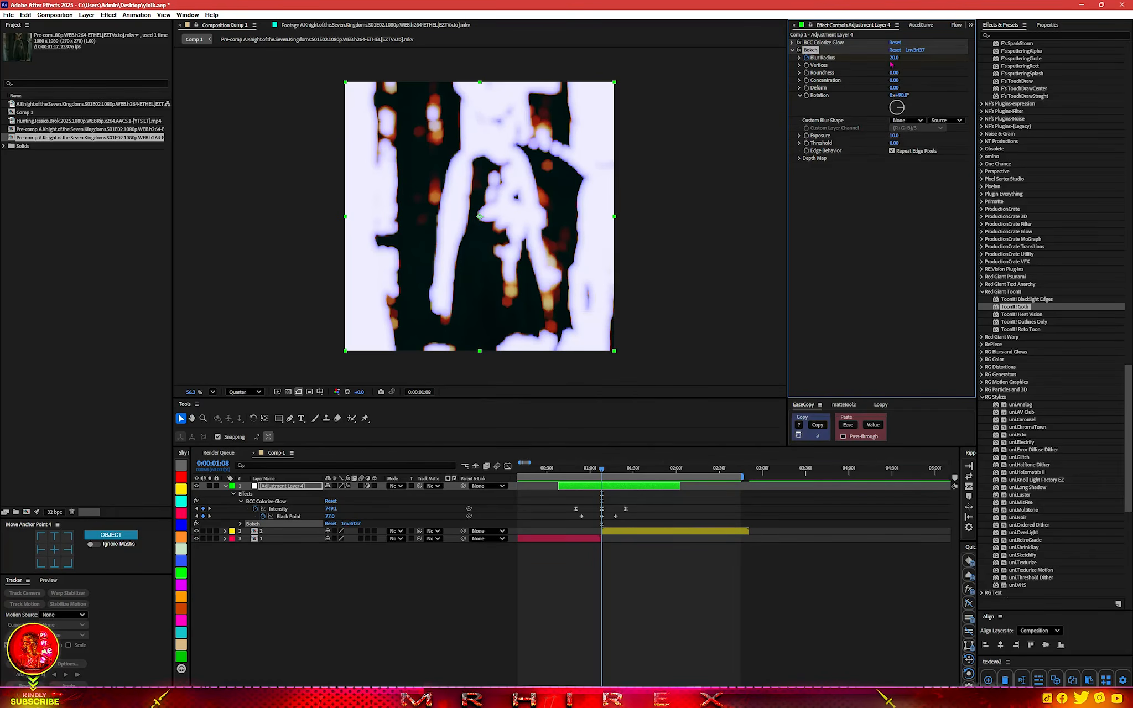
left_click_drag(891, 57, 881, 57)
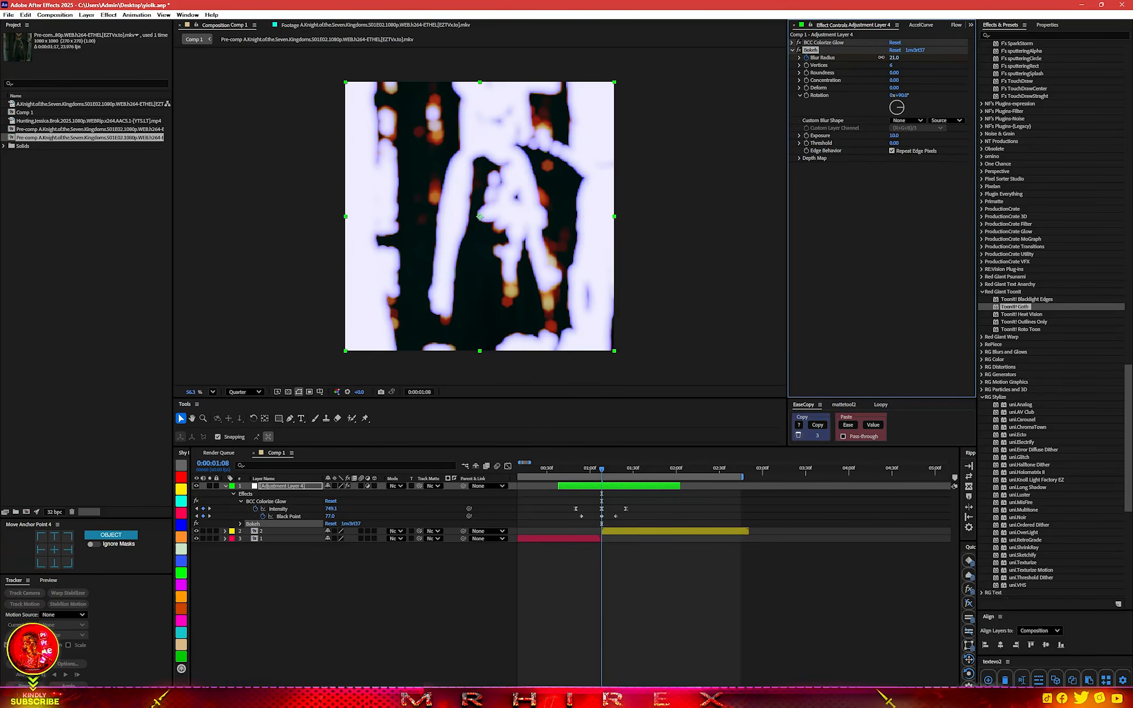
left_click(601, 472)
key("space")
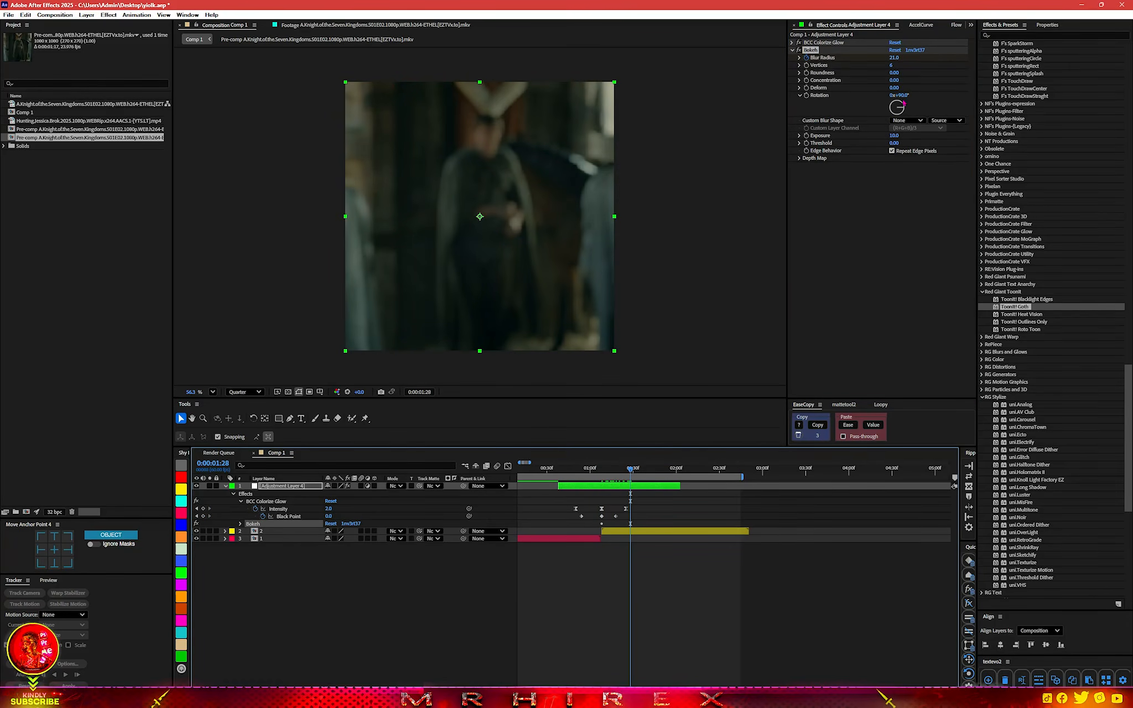
left_click_drag(892, 57, 821, 73)
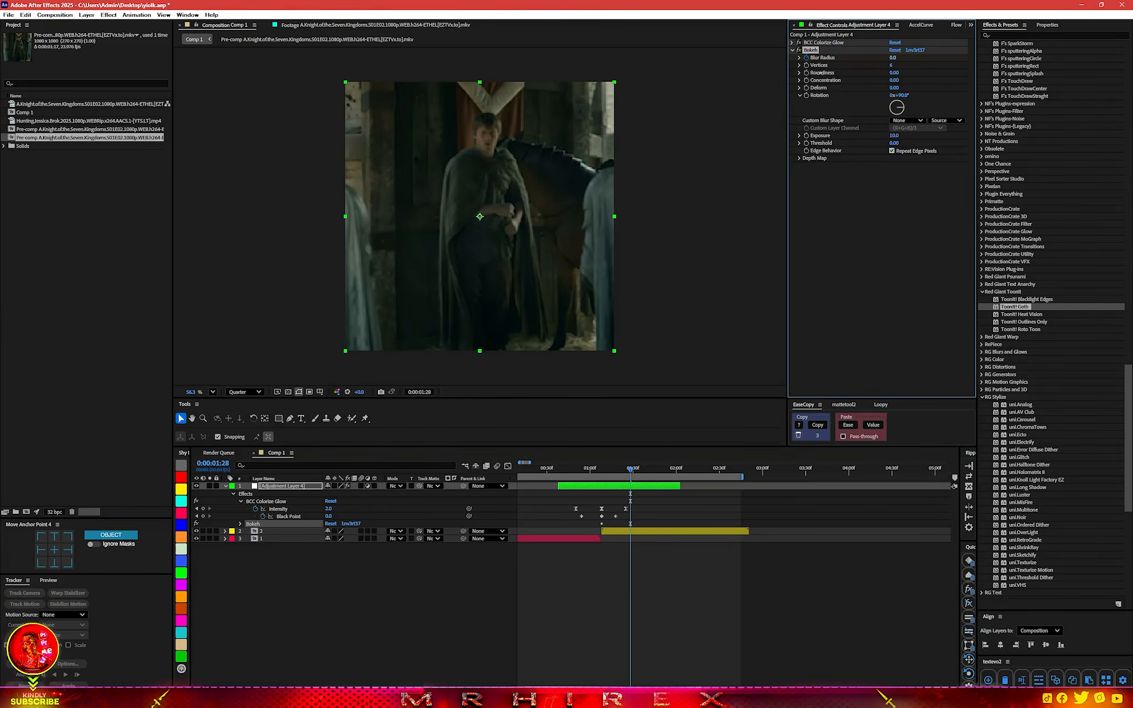
left_click_drag(630, 474, 584, 475)
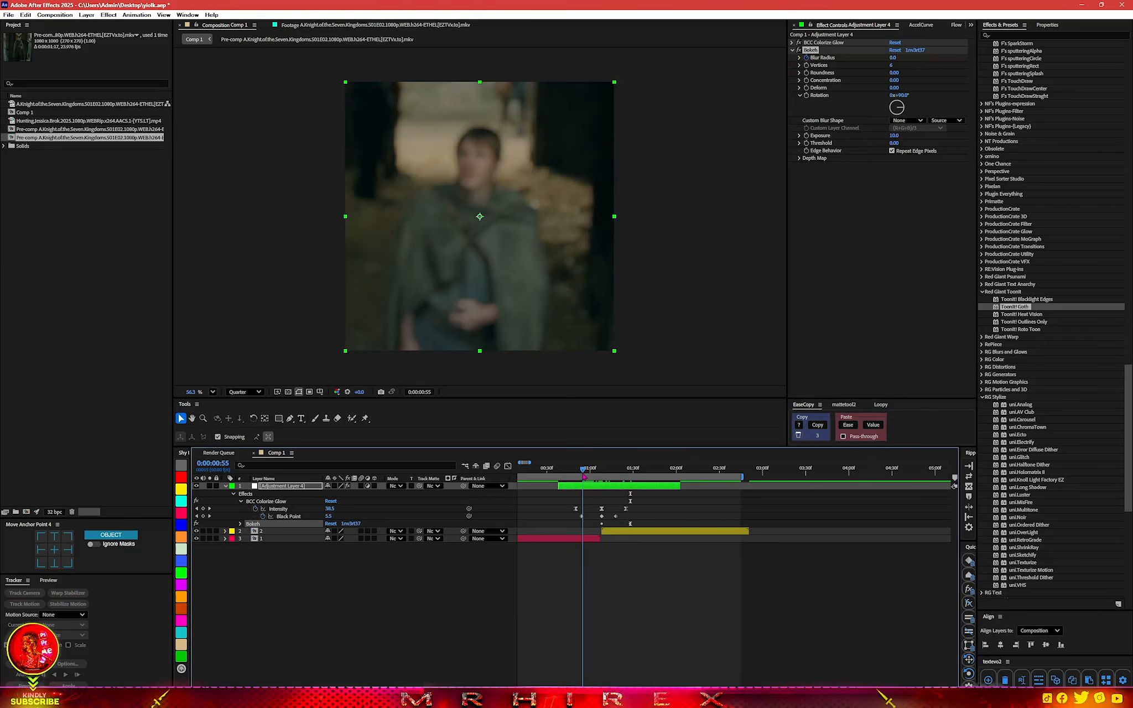
left_click_drag(892, 58, 849, 66)
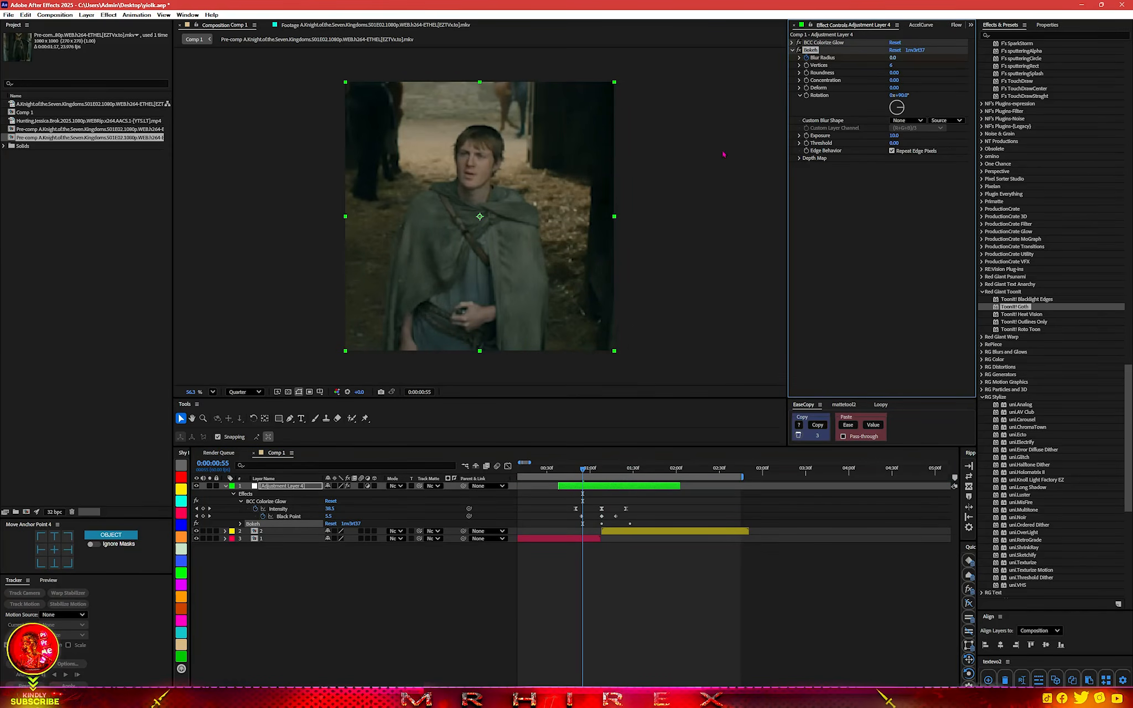
- Reveal the adjustment layer's keyframed properties and ease all three Blur Radius keyframes
left_click_drag(584, 474, 593, 475)
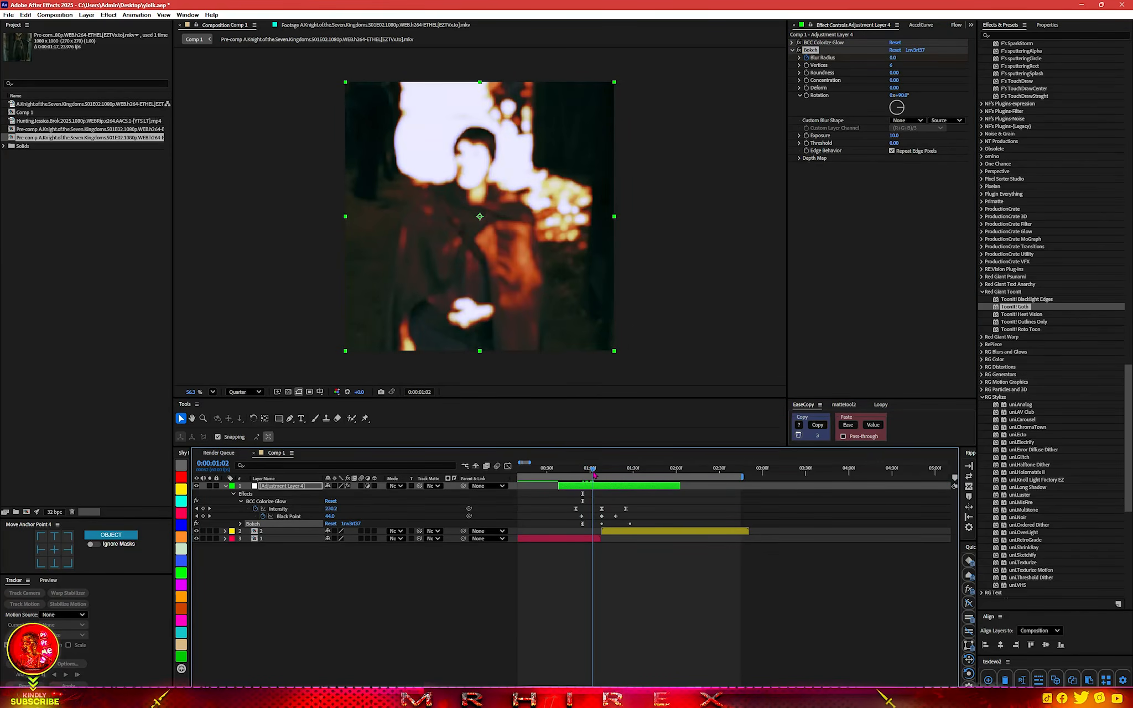
key("u")
key("u")
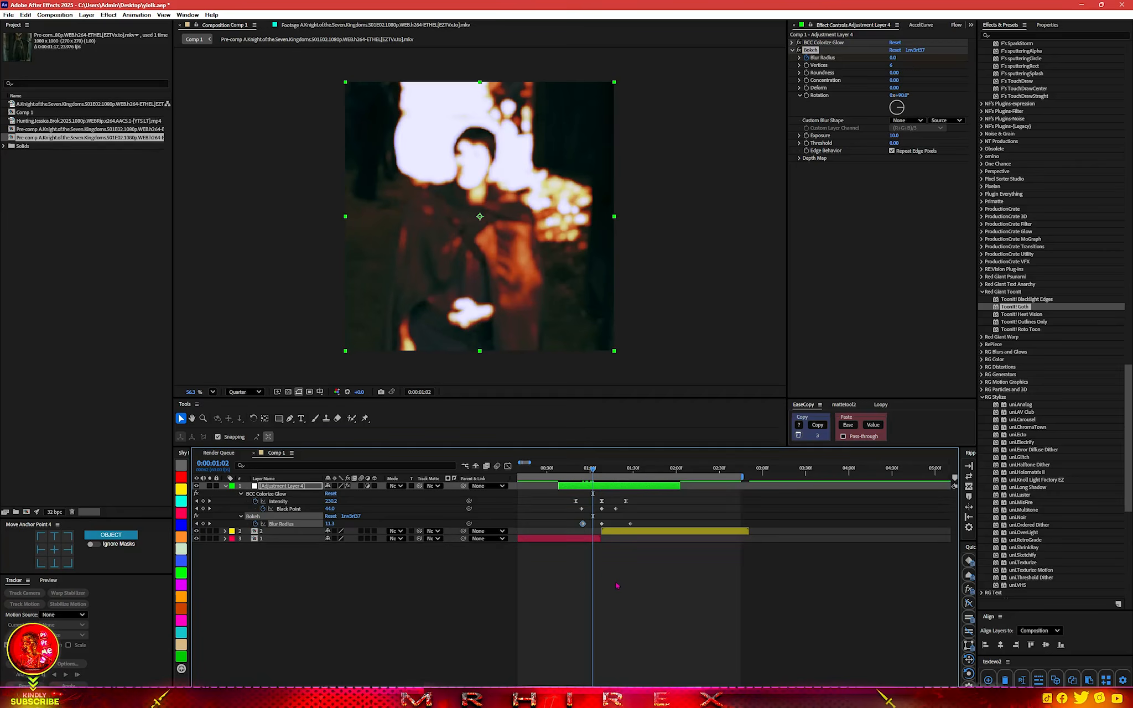
scroll(587, 554, "up", 3, "alt")
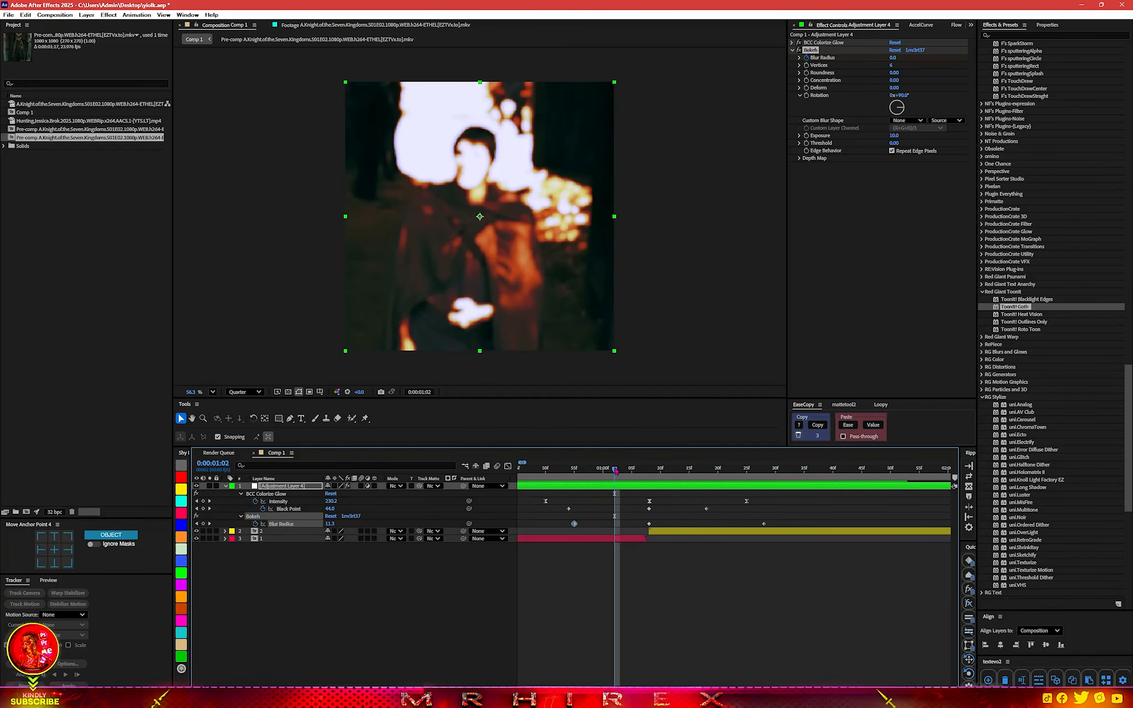
left_click_drag(615, 470, 651, 471)
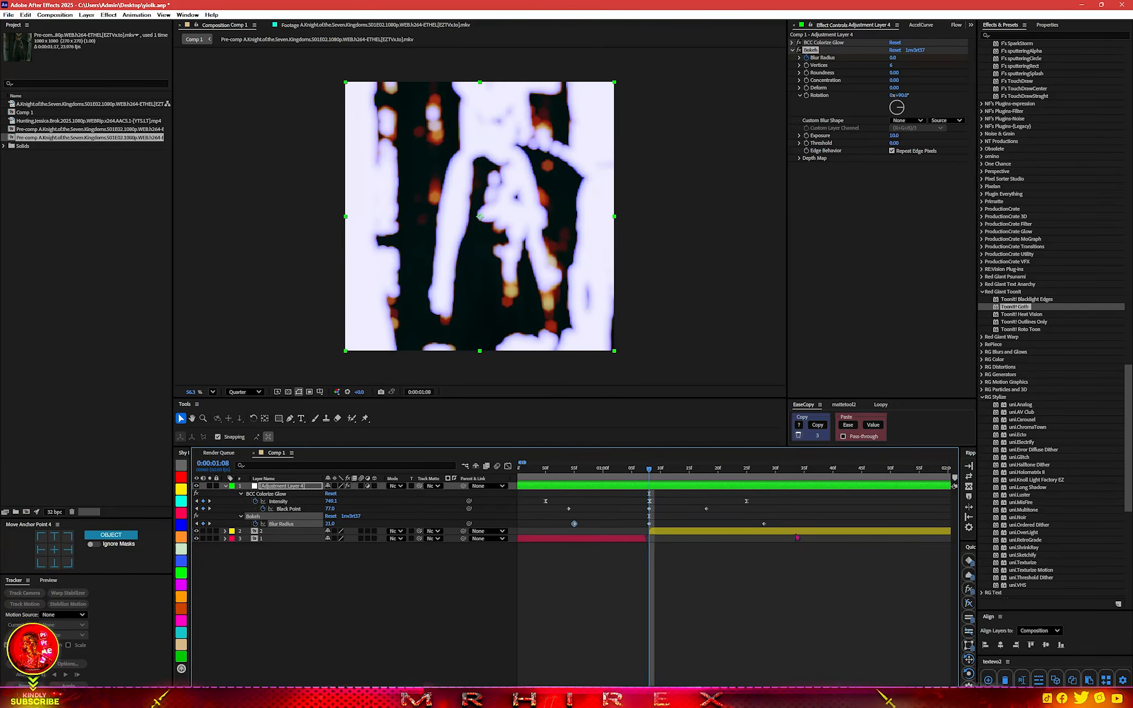
left_click_drag(785, 516, 518, 541)
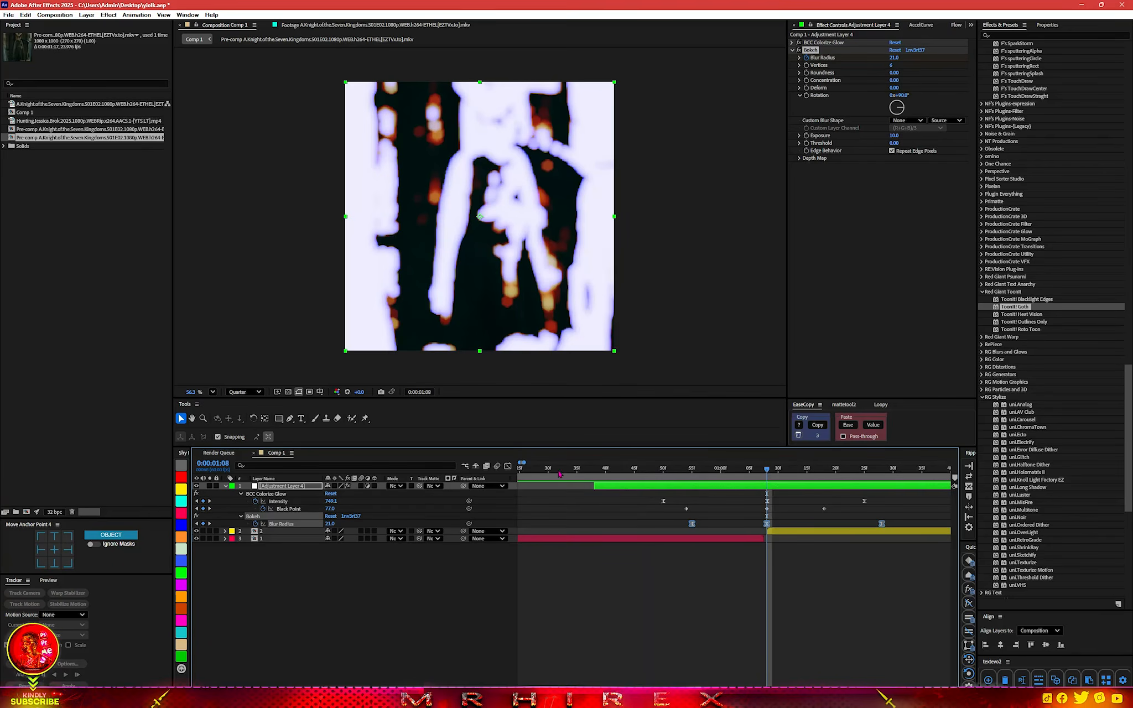
- Pull both handles of the Blur Radius peak keyframe down in the value graph to form a sharp spike
key("shift+F3")
left_click_drag(754, 485, 802, 659)
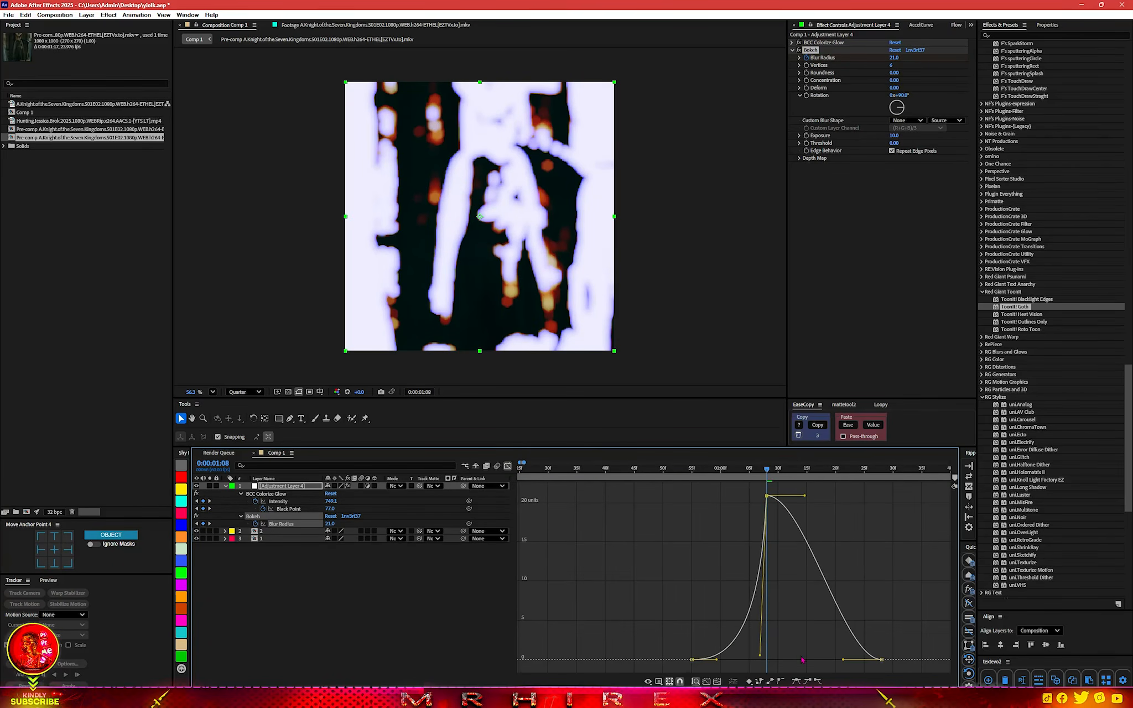
left_click_drag(805, 498, 769, 660)
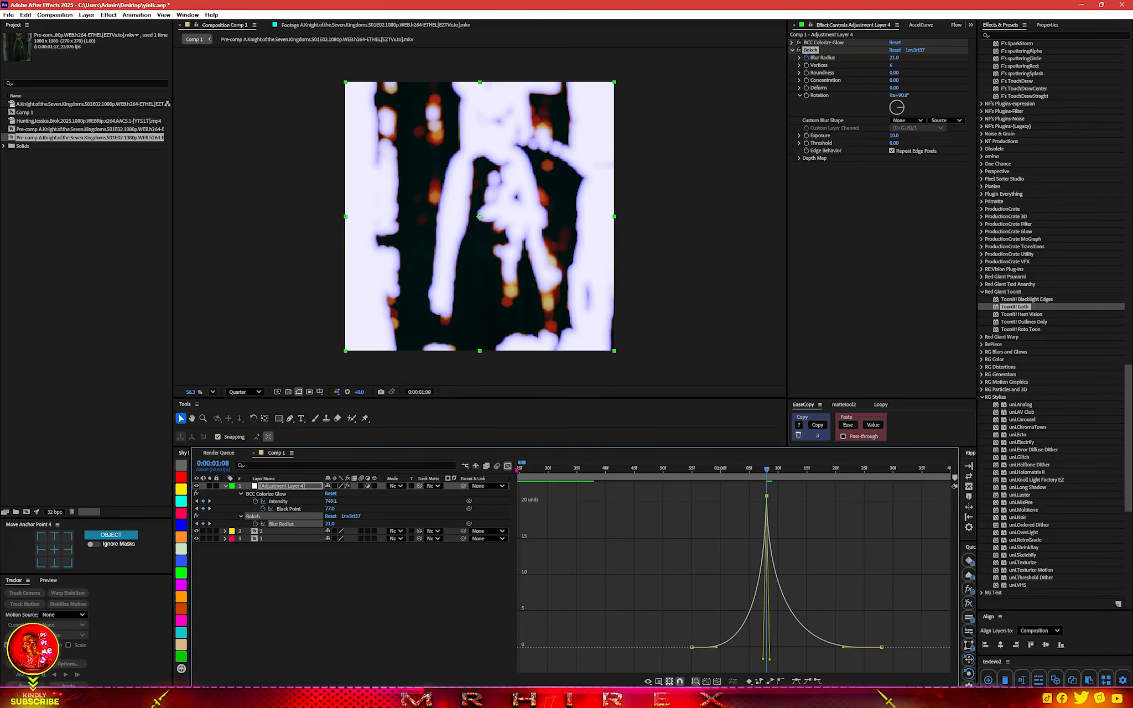
key("shift+F3")
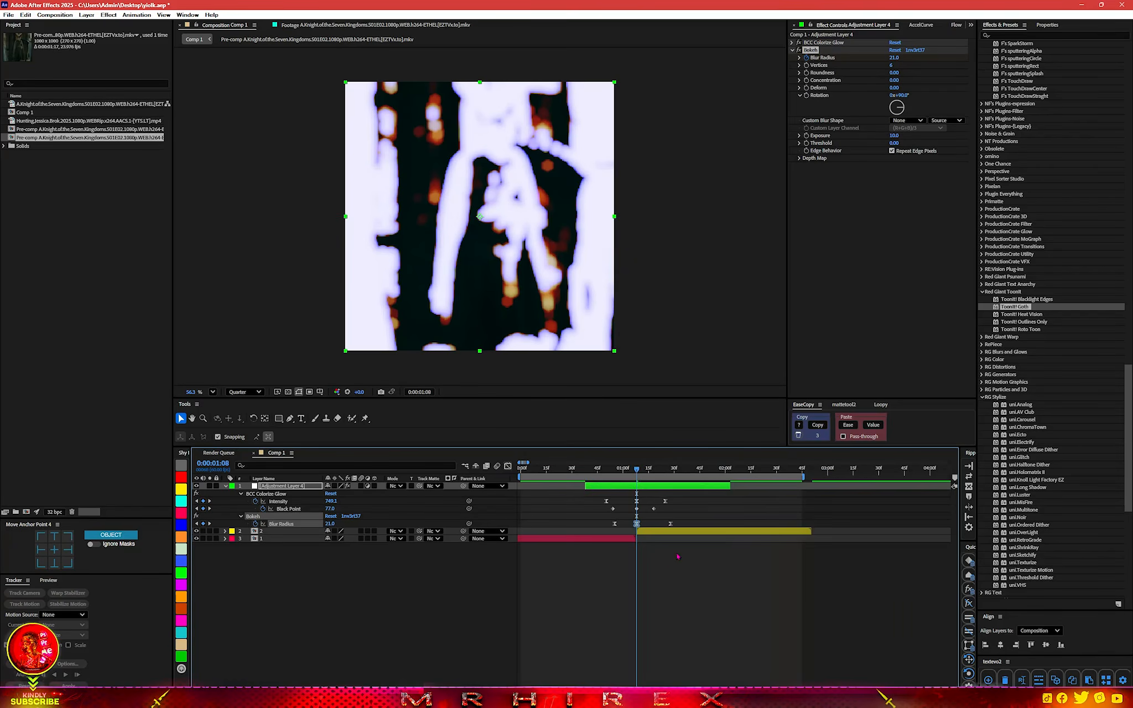
- Play back the transition with the glow and bokeh blur combined, and return to 0:00:01:05 near the cut
left_click(629, 470)
mouse_move(628, 470)
left_mouse_down()
mouse_move(677, 470)
mouse_move(608, 472)
left_mouse_up()
key("space")
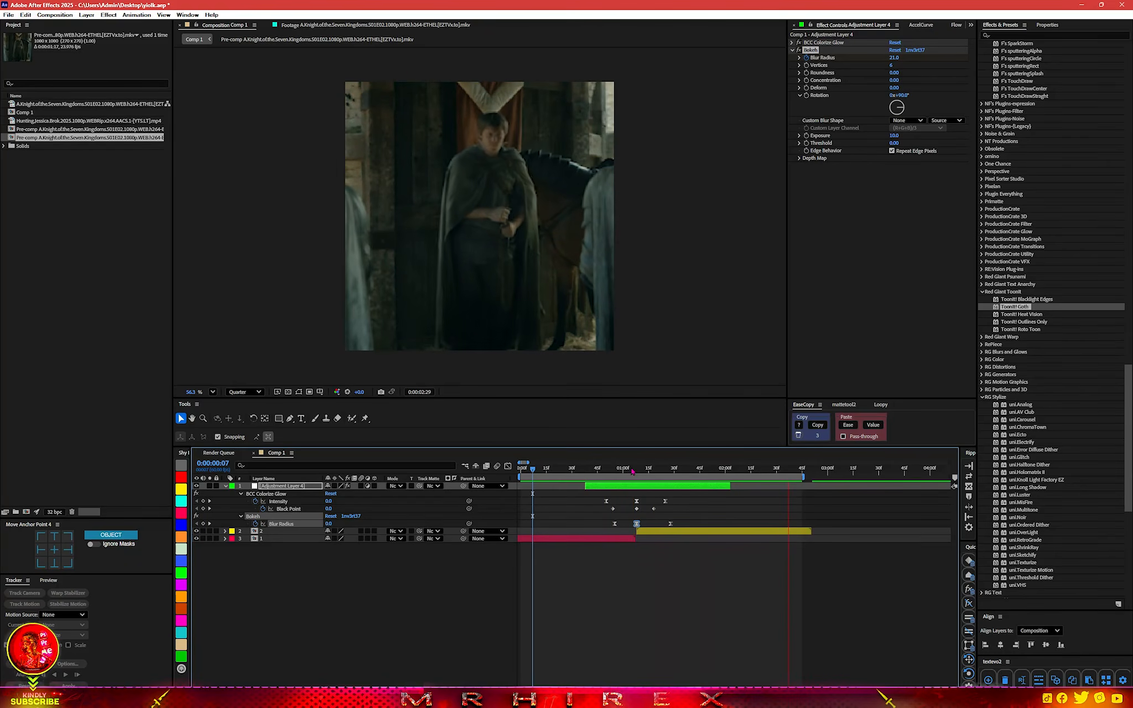
left_click(631, 469)
- Duplicate the adjustment layer and delete the Colorize Glow and Bokeh effects from the copy
left_click(654, 485)
key("F2")
left_click(650, 486)
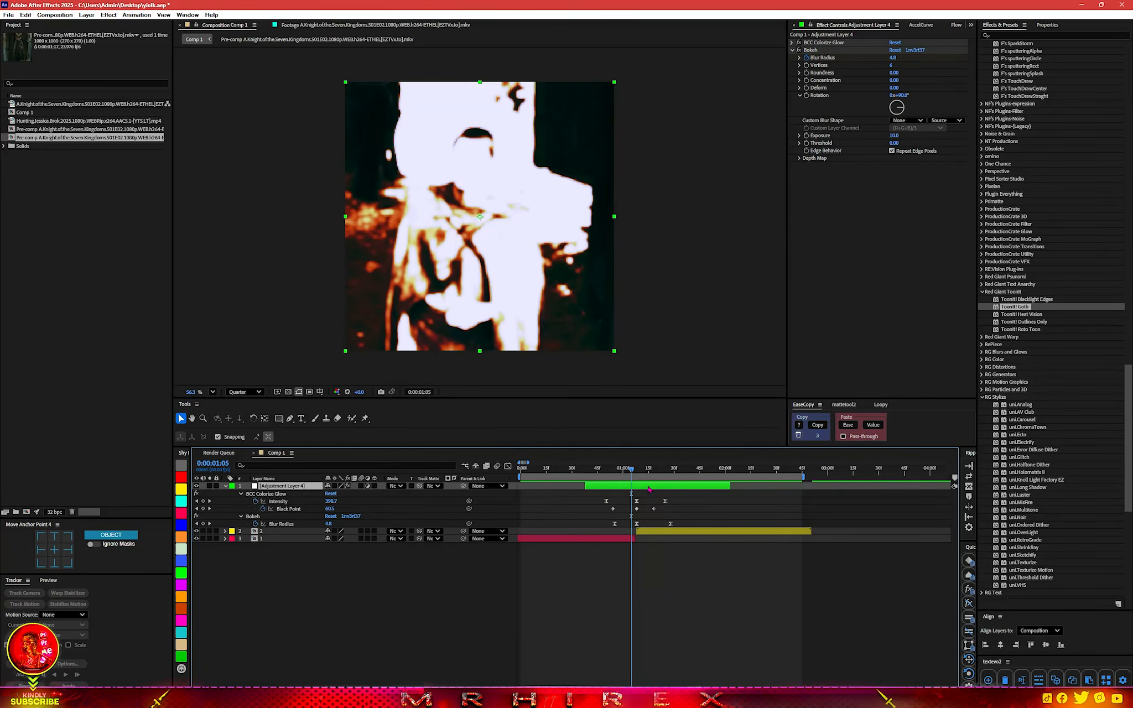
key("ctrl+d")
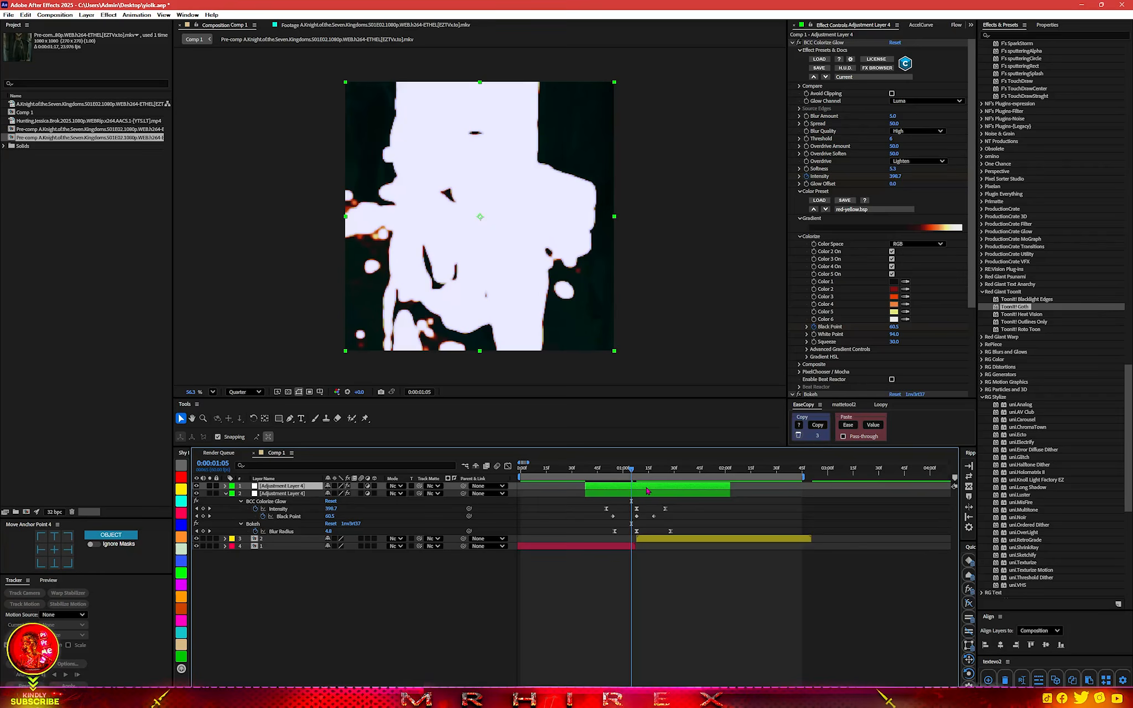
left_click(813, 45)
key("Delete")
key("Delete")
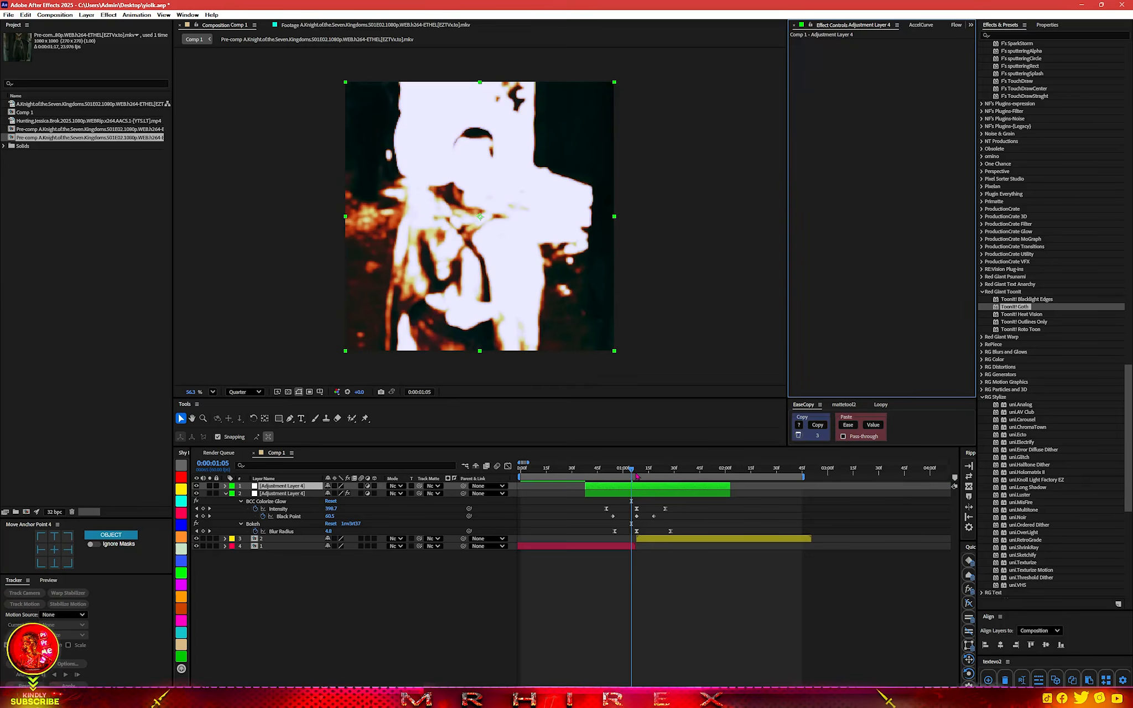
- Apply the S_Shake effect to the duplicated adjustment layer and enable its Motion Blur
key("ctrl+space")
type("shak")
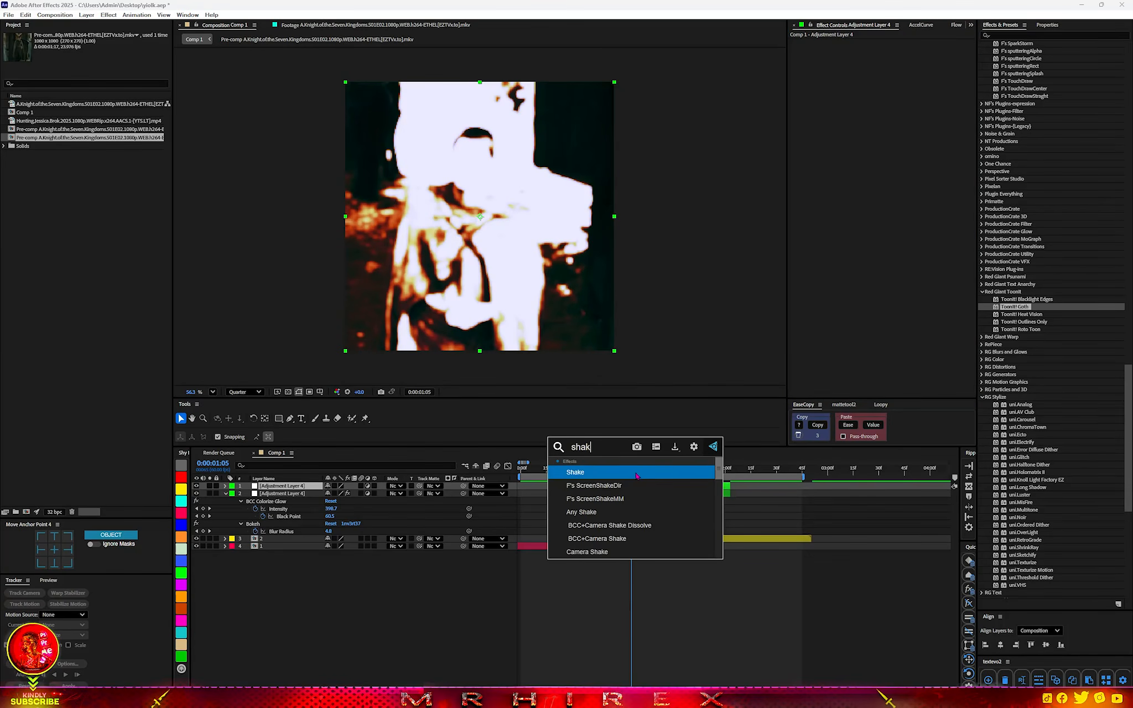
scroll(588, 539, "down", 1)
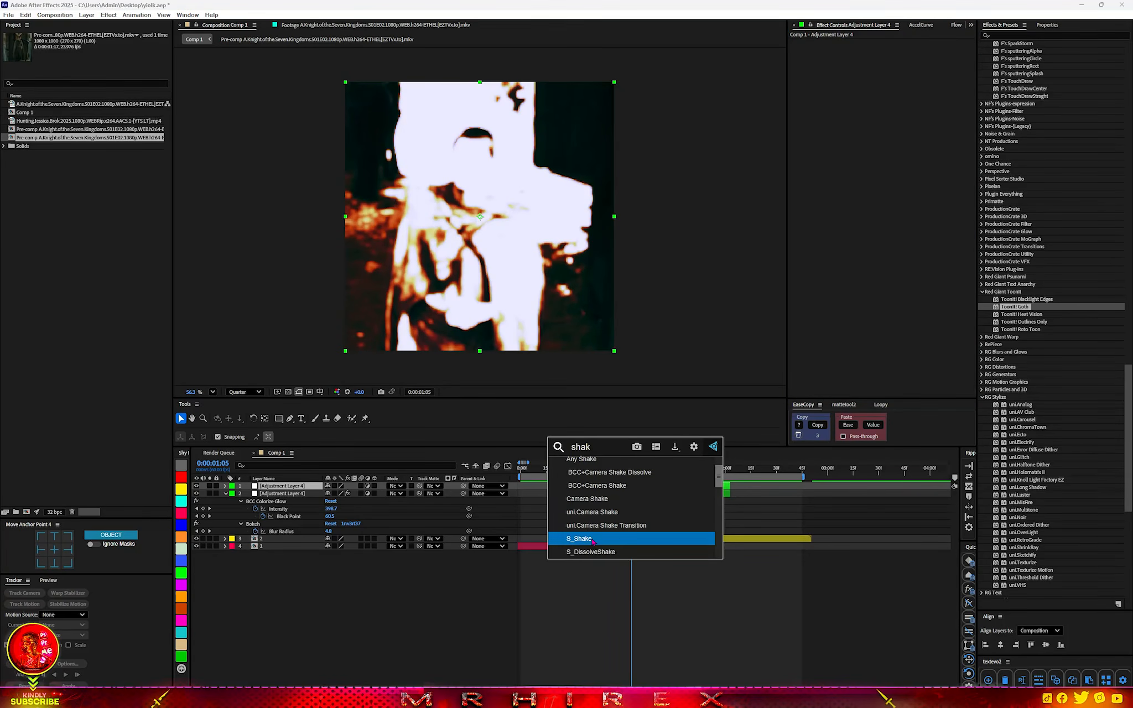
left_click(588, 539)
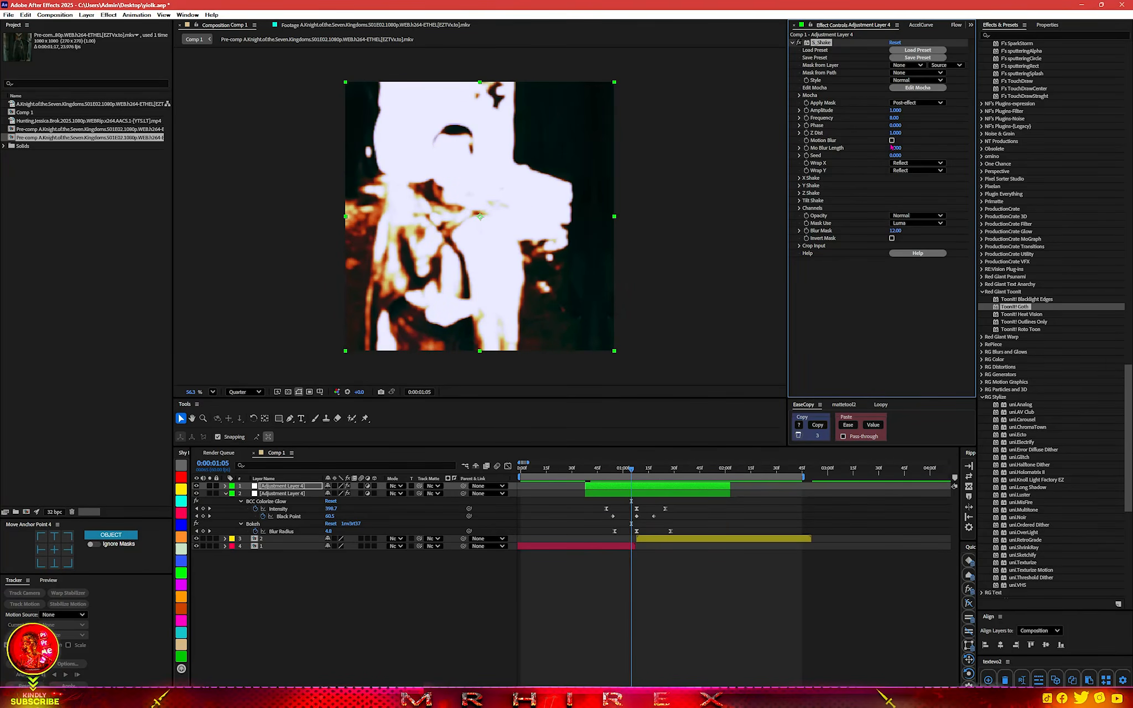
left_click(891, 139)
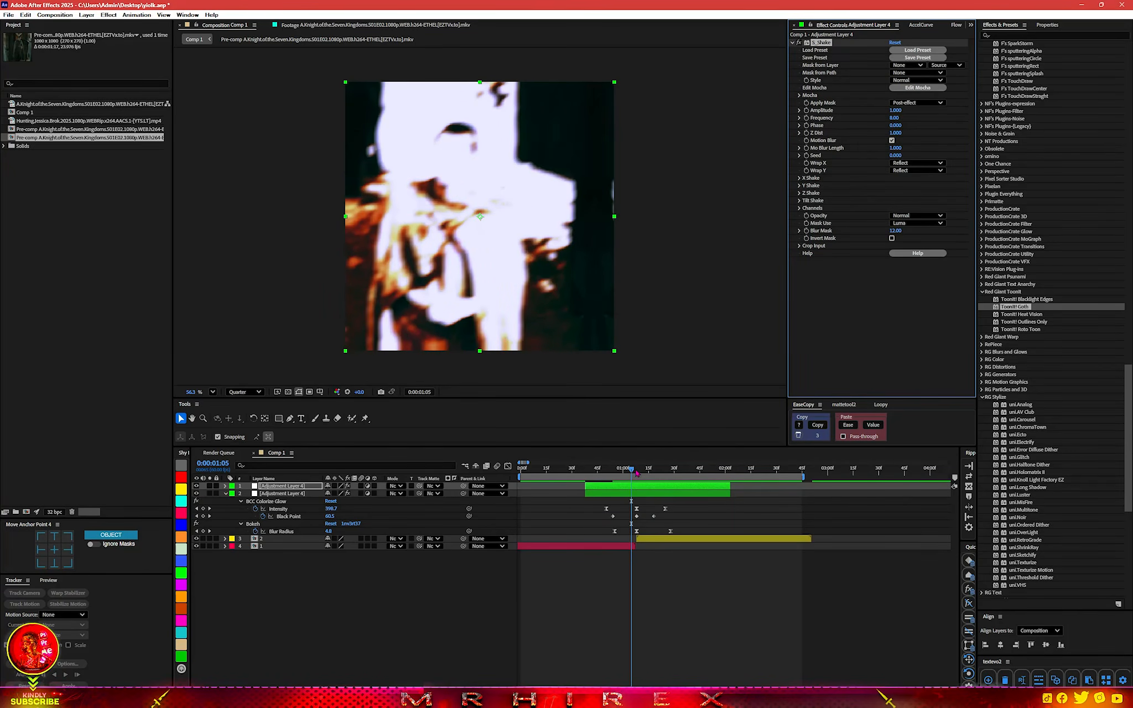
- Keyframe the shake's Amplitude and Frequency at 0:00:01:08 on the cut and reveal the keyframed properties
key("Page_Down")
key("Page_Down")
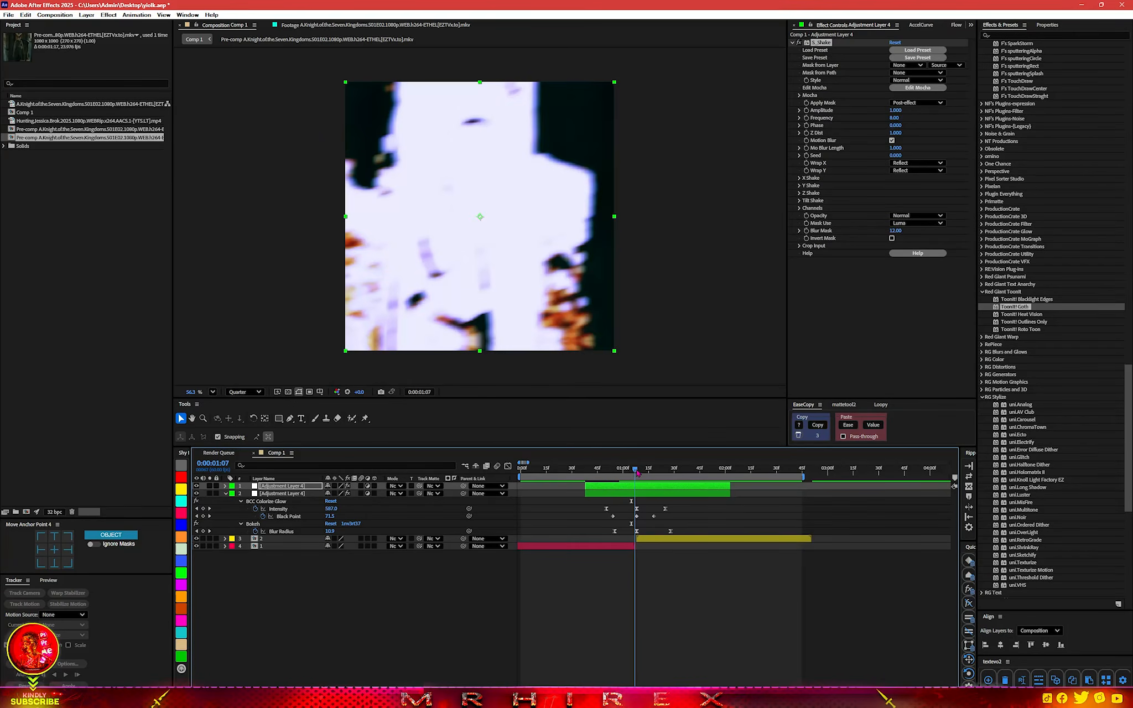
scroll(619, 569, "up", 3)
key("Page_Down")
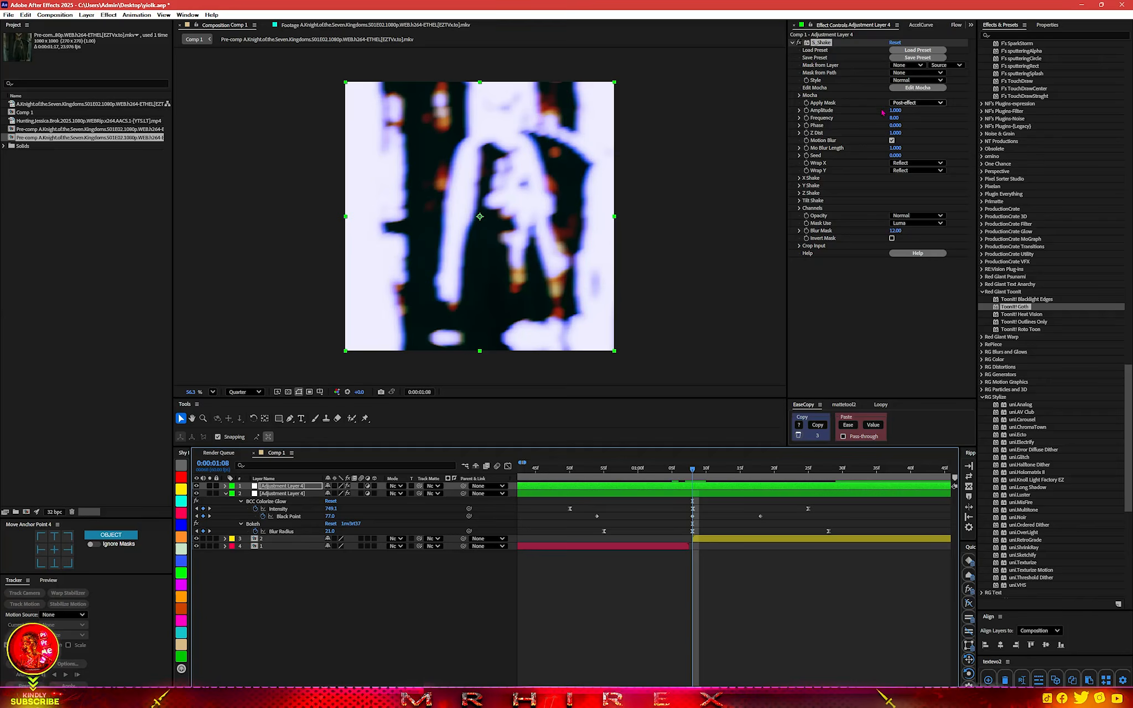
left_click(805, 111)
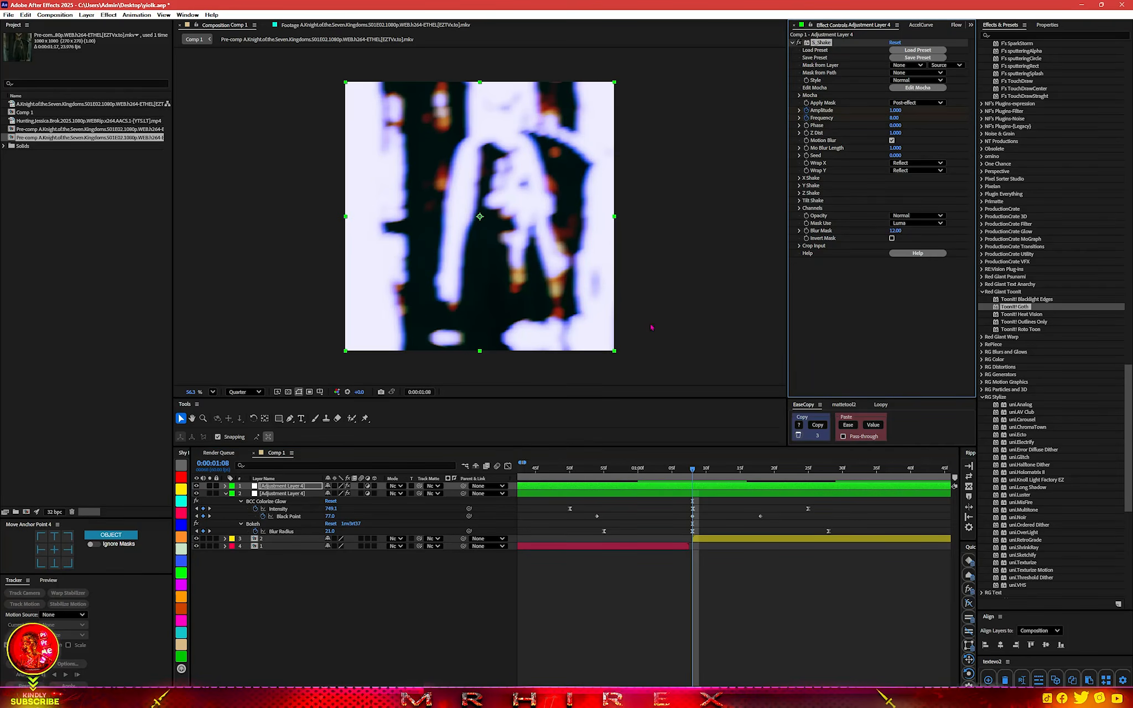
key("u")
scroll(673, 493, "down", 3)
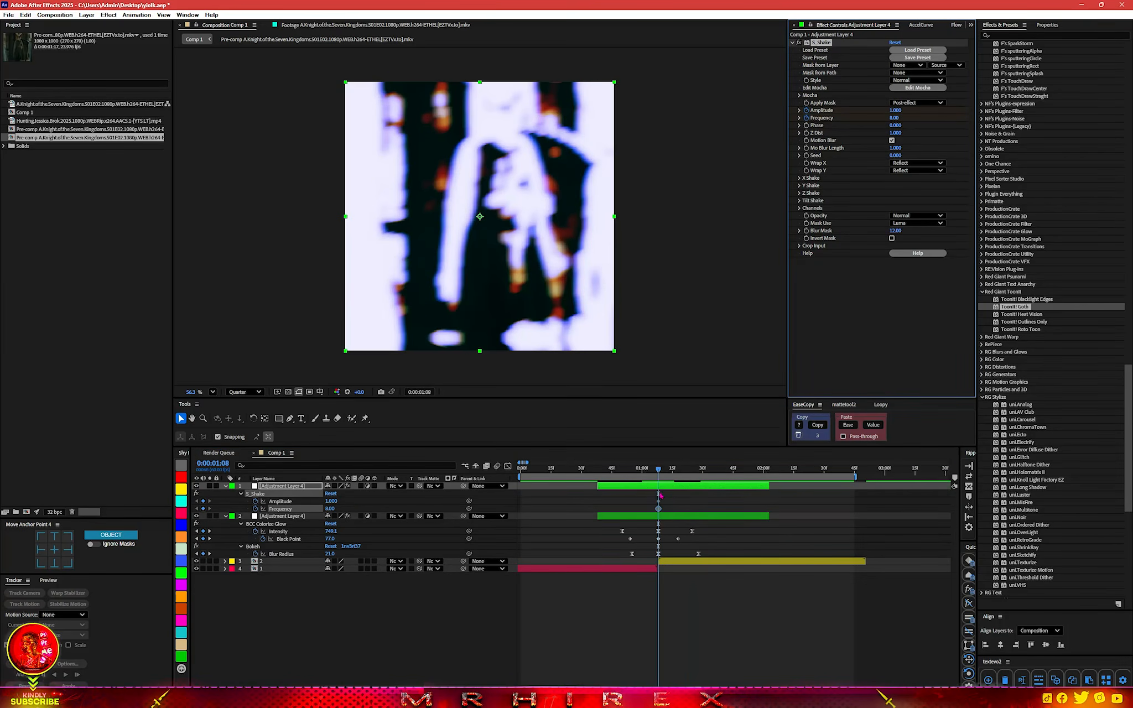
- Set the shake's Amplitude and Frequency to 0 at both 0:00:00:53 and 0:00:01:21
left_click(628, 471)
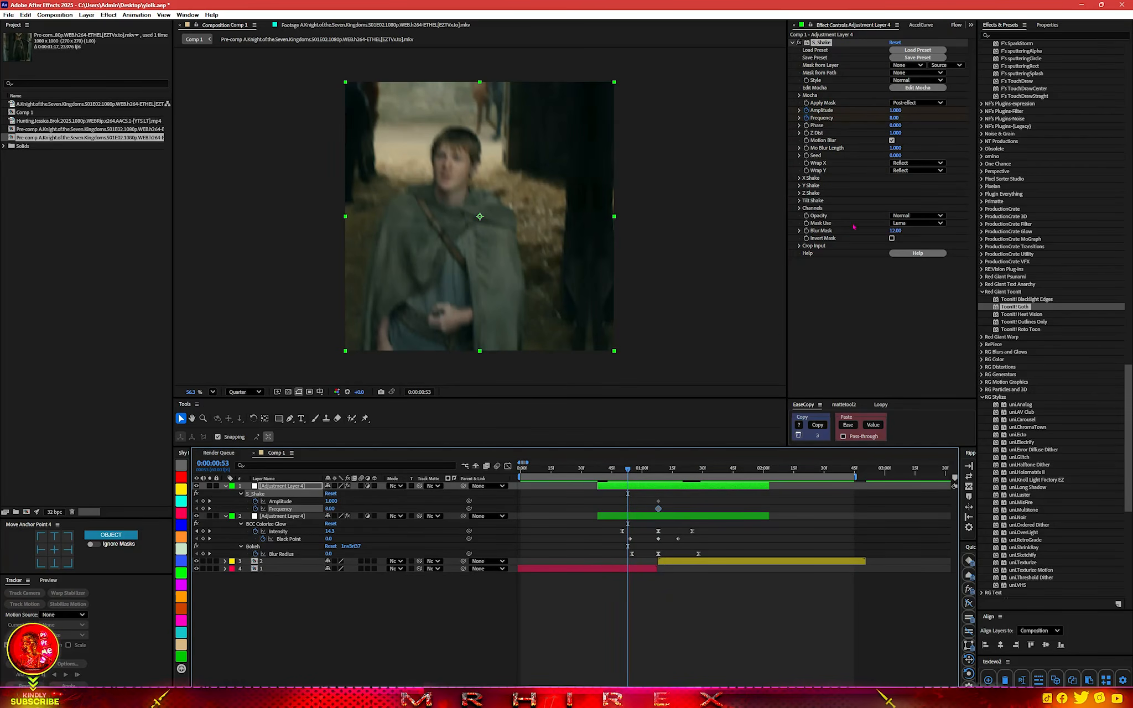
left_click_drag(846, 120, 797, 128)
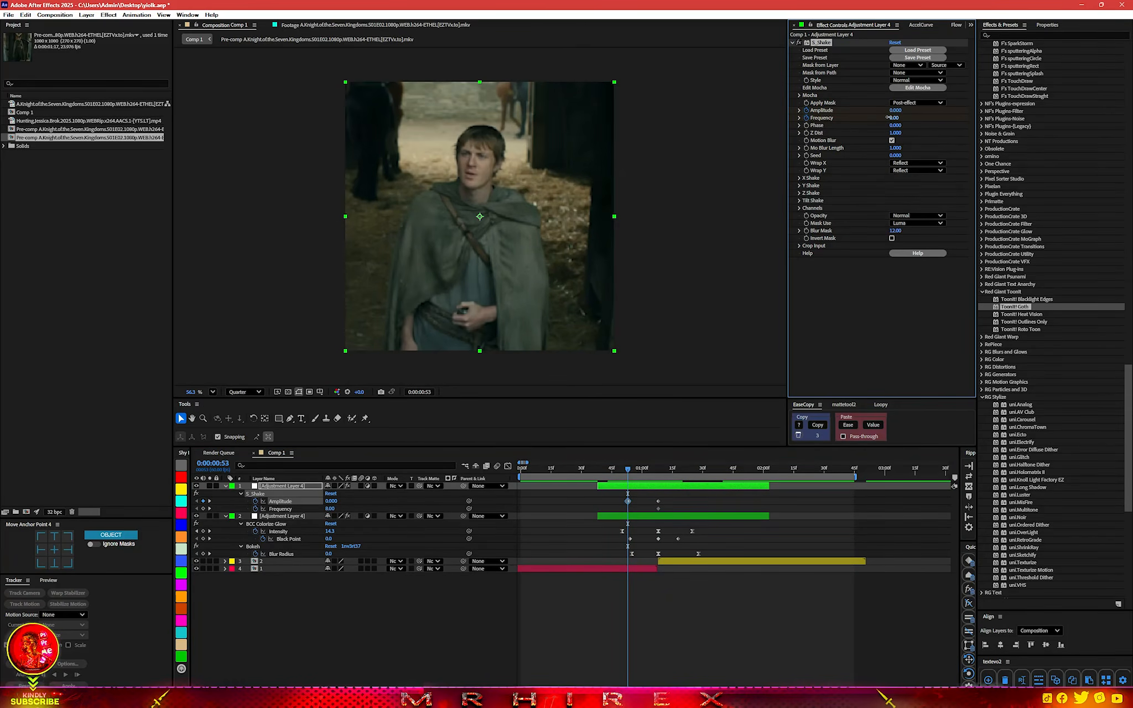
left_click_drag(893, 118, 733, 166)
left_click_drag(627, 474, 685, 473)
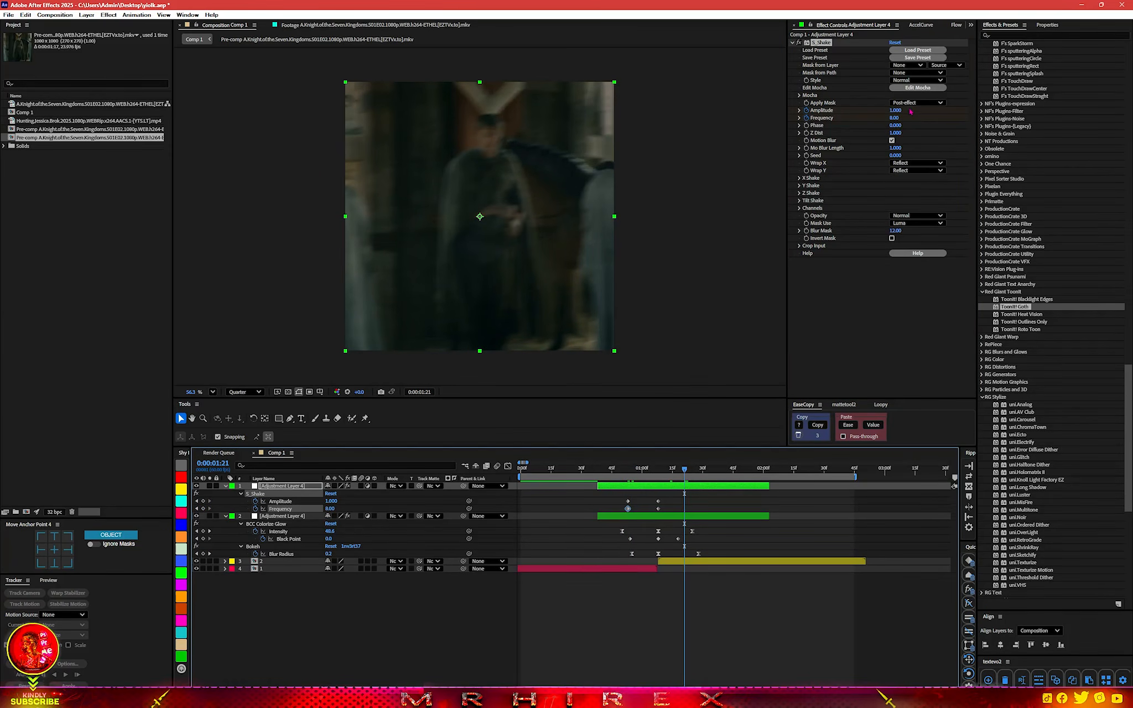
left_click_drag(897, 110, 863, 121)
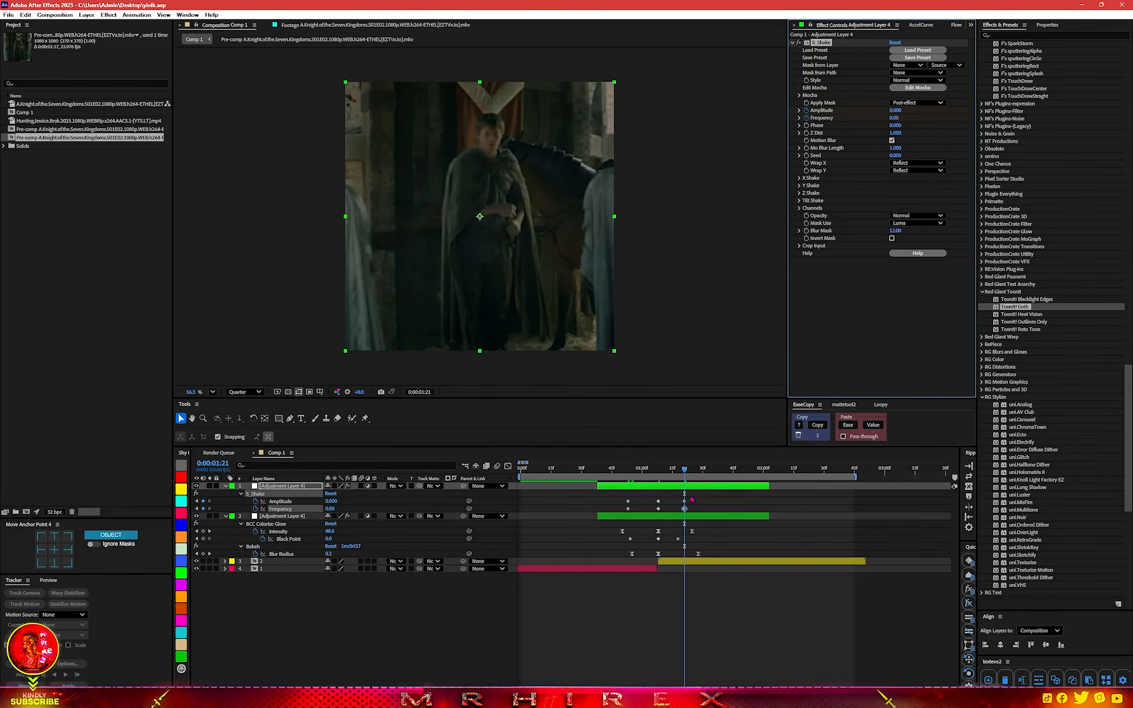
- Ease the three Amplitude keyframes and pull both handles of the peak down in the value graph to form a sharp spike
left_click_drag(691, 499, 581, 507)
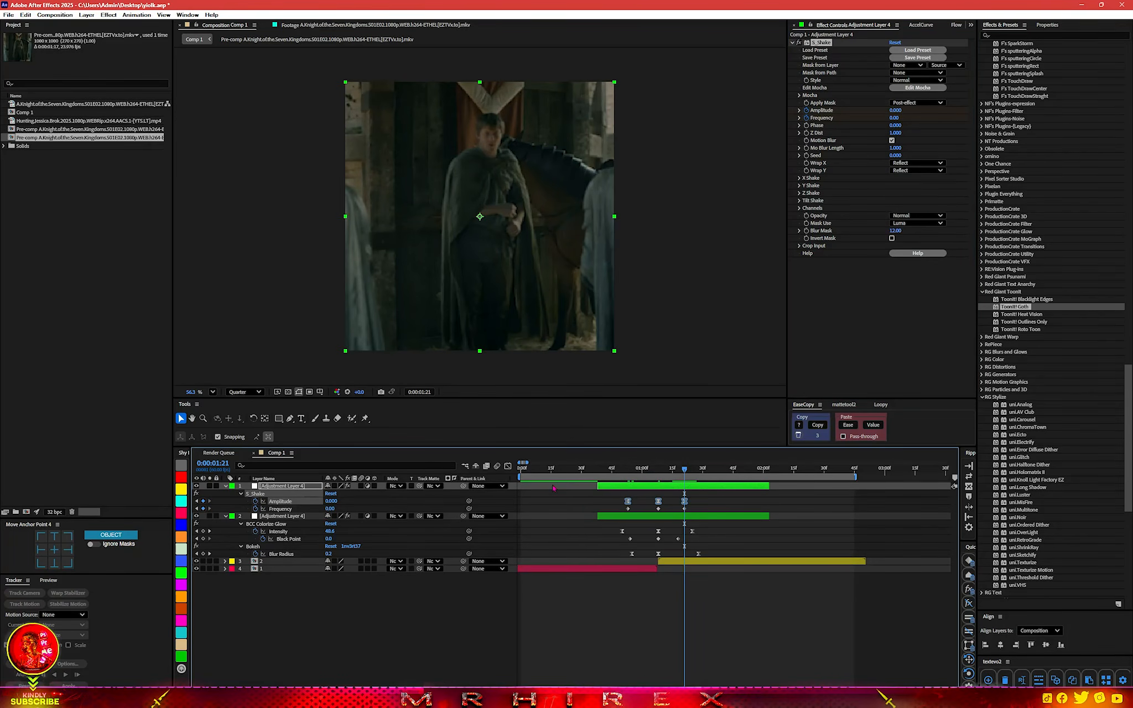
left_click(507, 466)
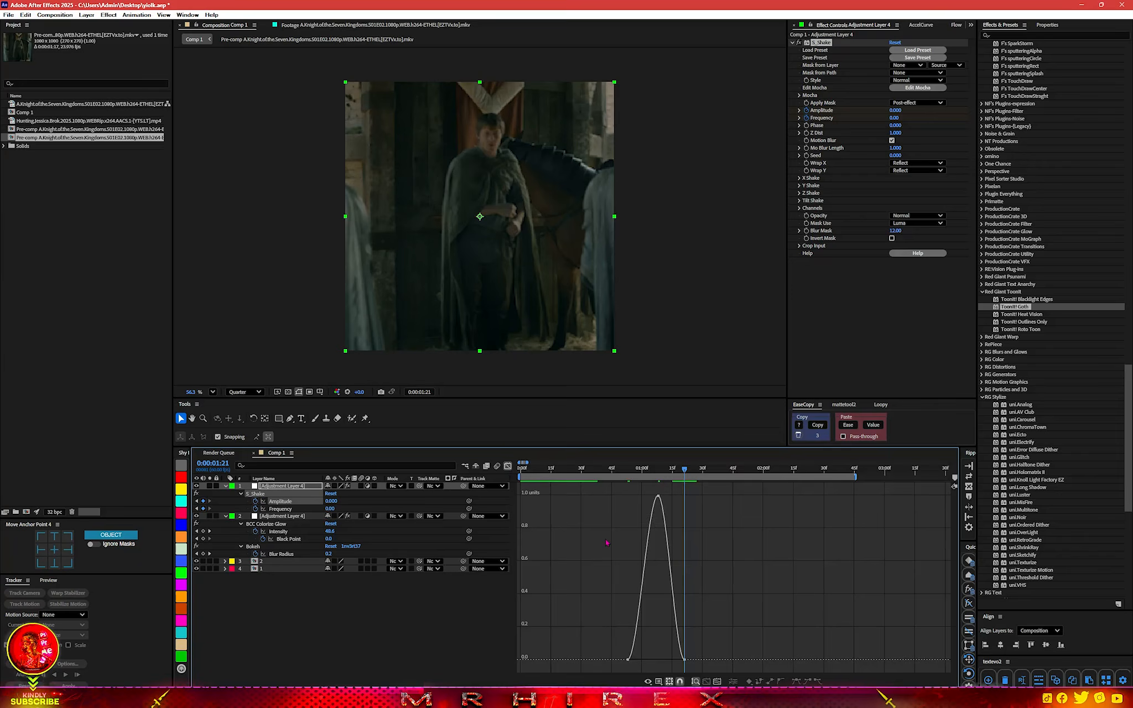
scroll(776, 561, "up", 3)
left_click_drag(775, 554, 620, 587)
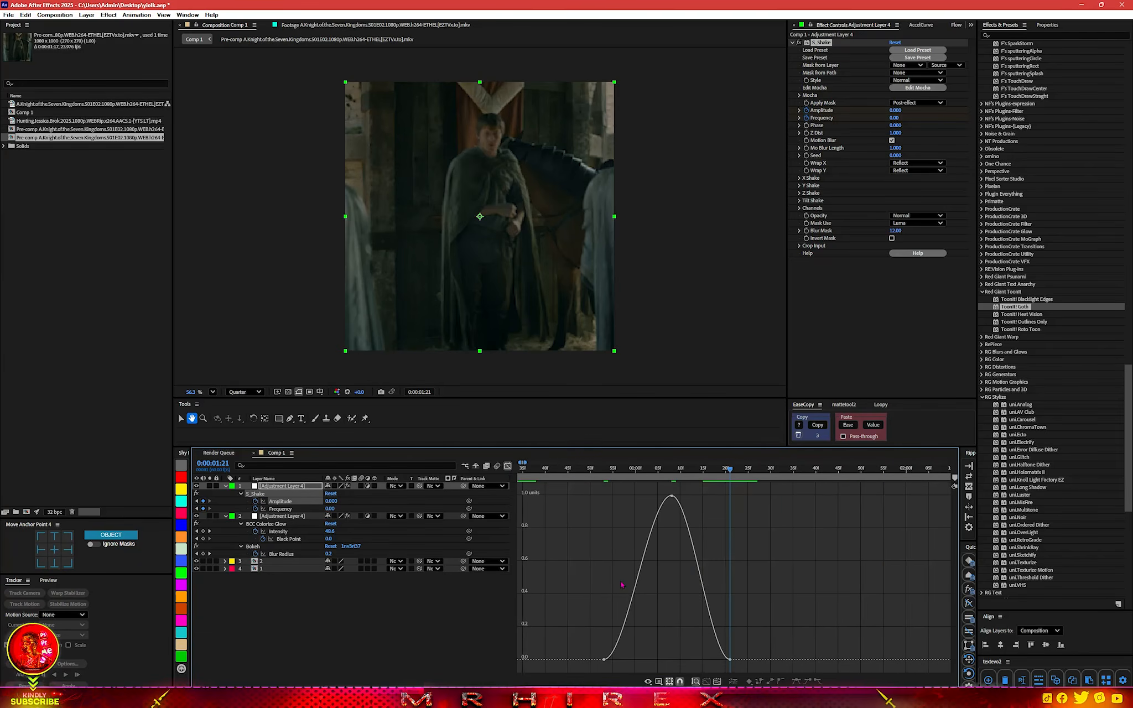
scroll(624, 588, "up", 2)
mouse_move(745, 498)
left_mouse_down()
mouse_move(685, 518)
mouse_move(683, 502)
mouse_move(673, 584)
left_mouse_up()
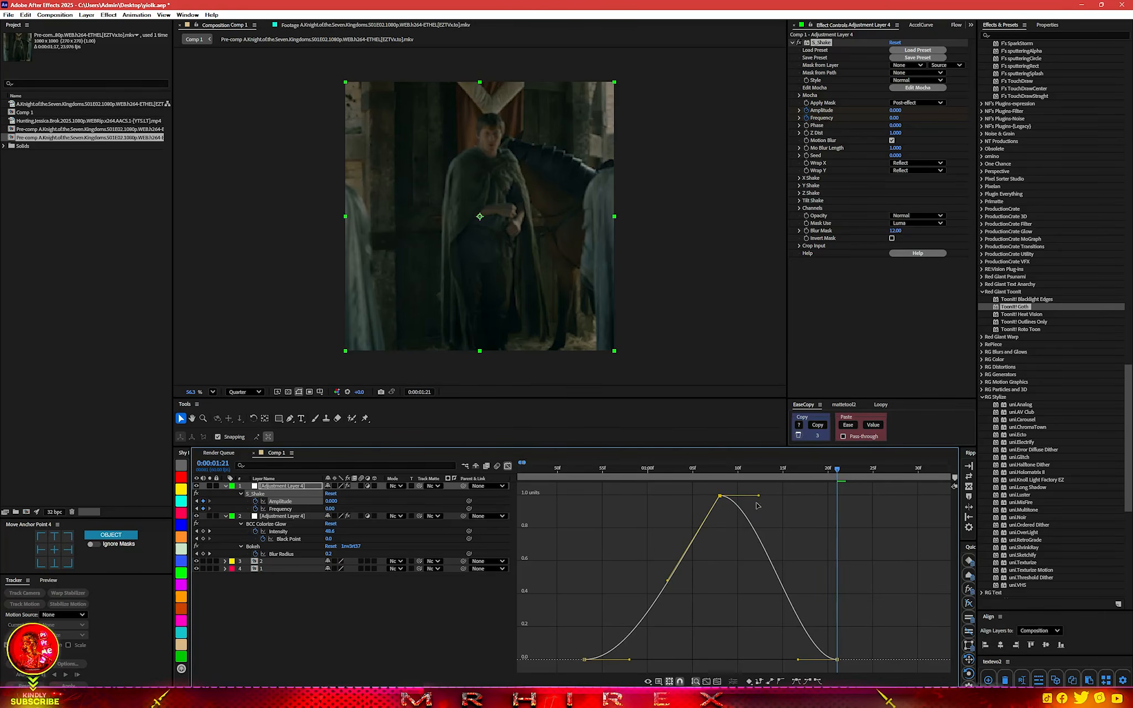
left_click_drag(758, 495, 733, 577)
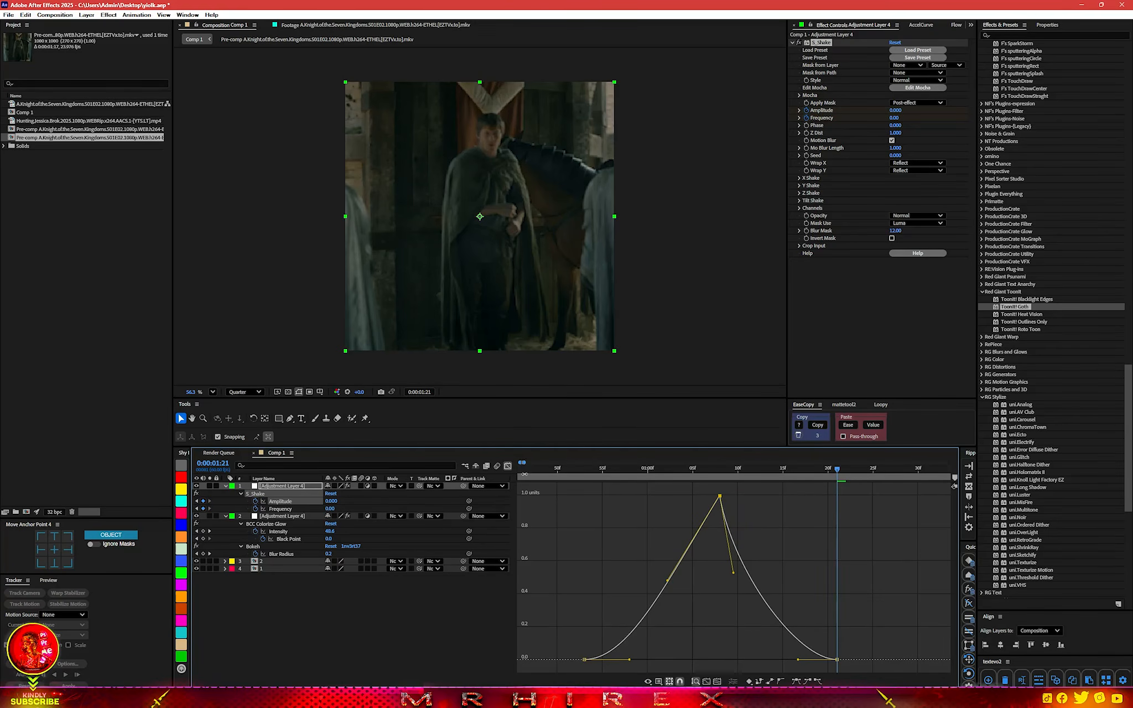
left_click(507, 467)
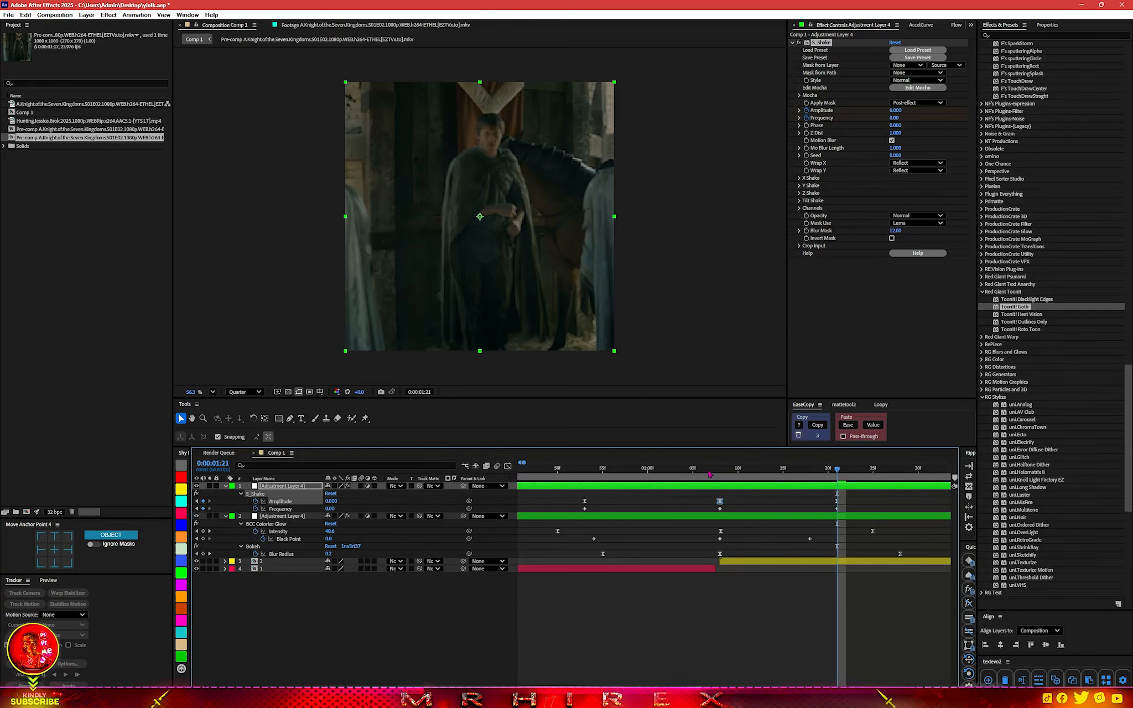
- Change the shake's keyframes at 0:00:01:08 to an Amplitude of 0.270 and a Frequency of 57.10
left_click(709, 474)
left_click_drag(709, 474, 719, 472)
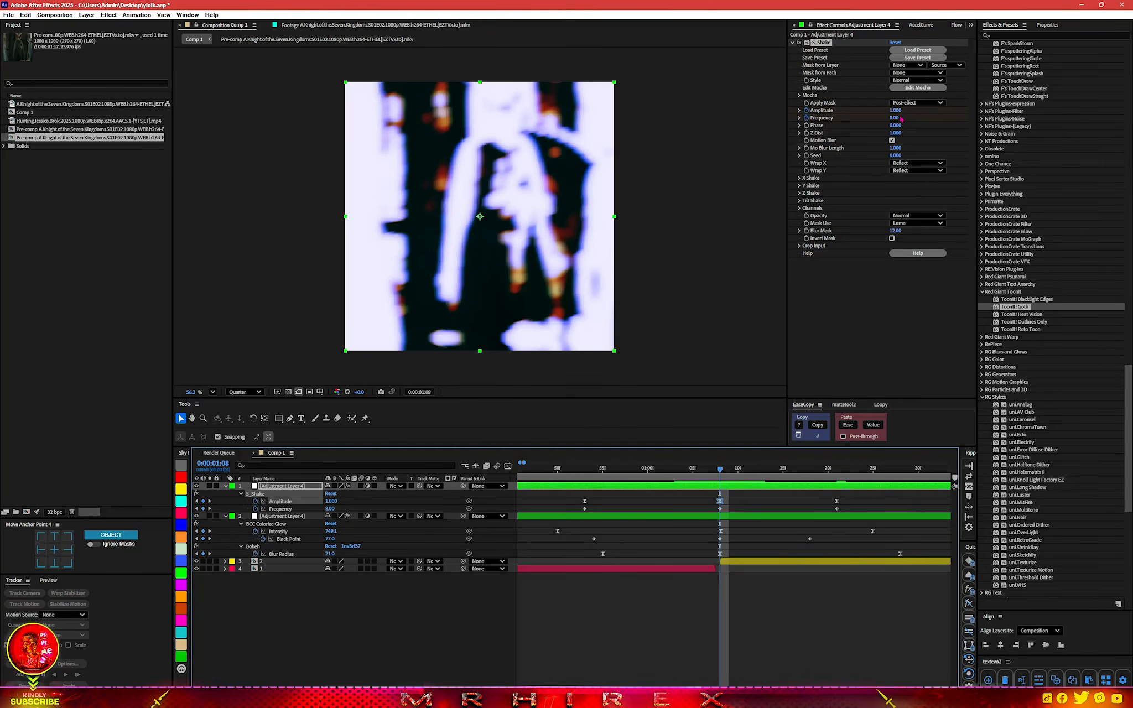
left_click_drag(887, 110, 1107, 116)
left_click(929, 122)
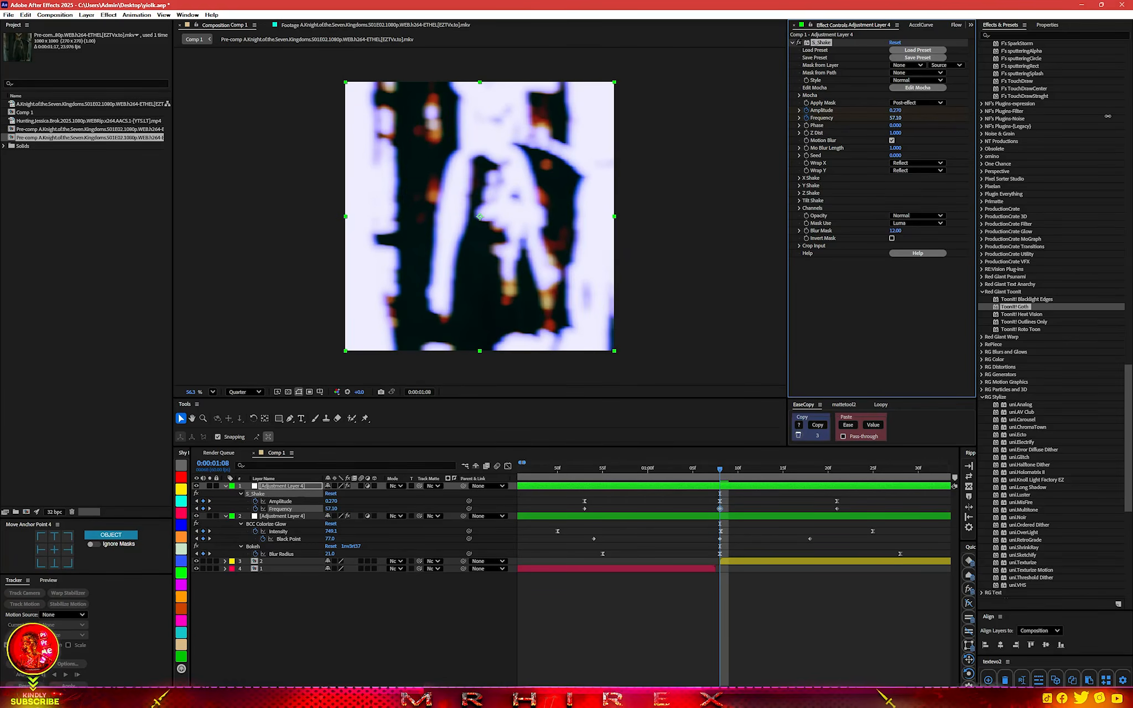
- Change the label colour of the shake adjustment layer to cyan
scroll(680, 480, "down", 2)
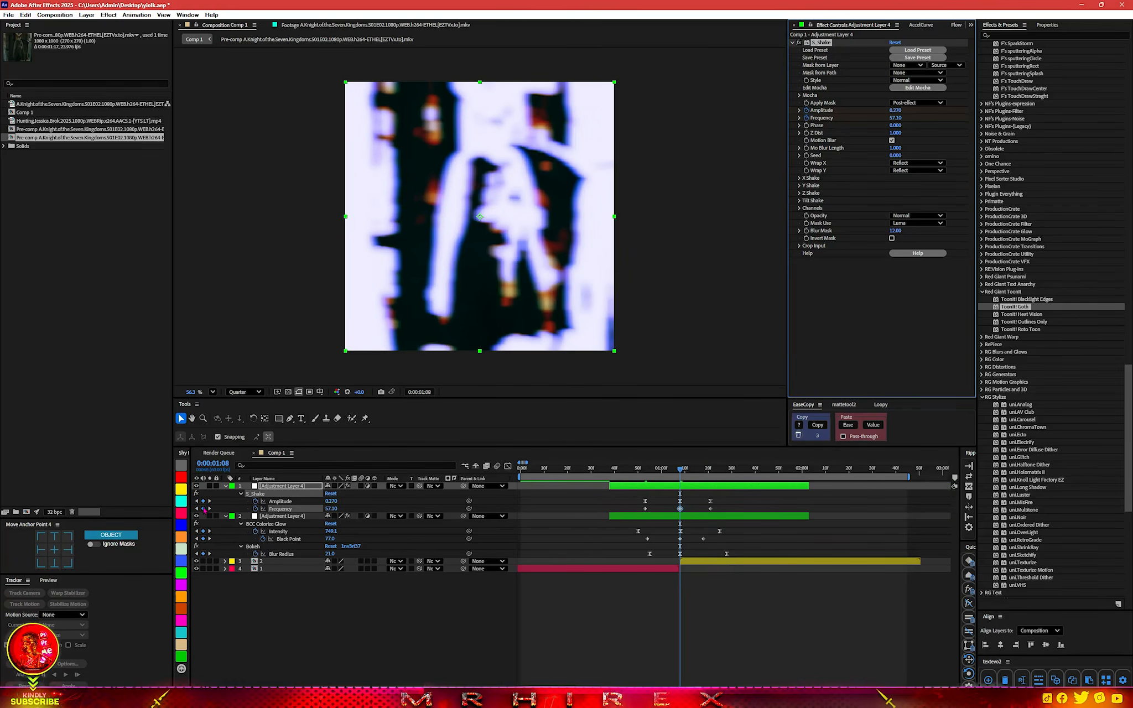
left_click(337, 624)
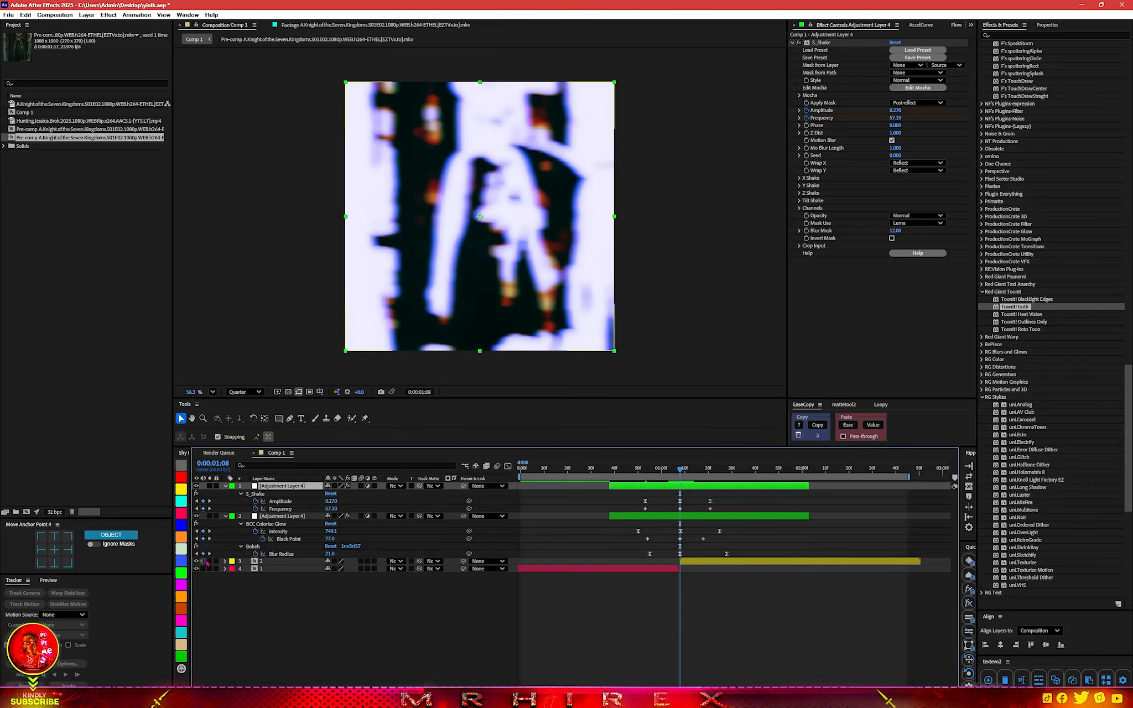
left_click(182, 502)
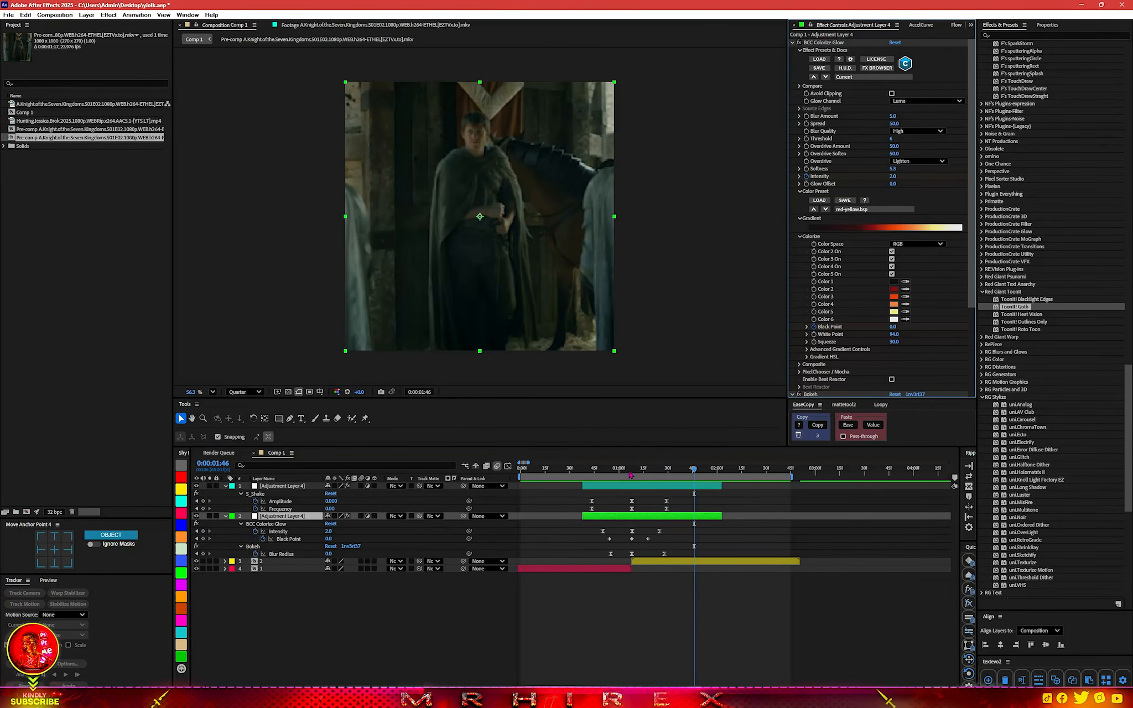
- Try the blue-green.bsp colour preset on BCC Colorize Glow and play back the transition from 0:00:00:35
mouse_move(626, 475)
left_mouse_down()
mouse_move(608, 475)
mouse_move(622, 476)
left_mouse_up()
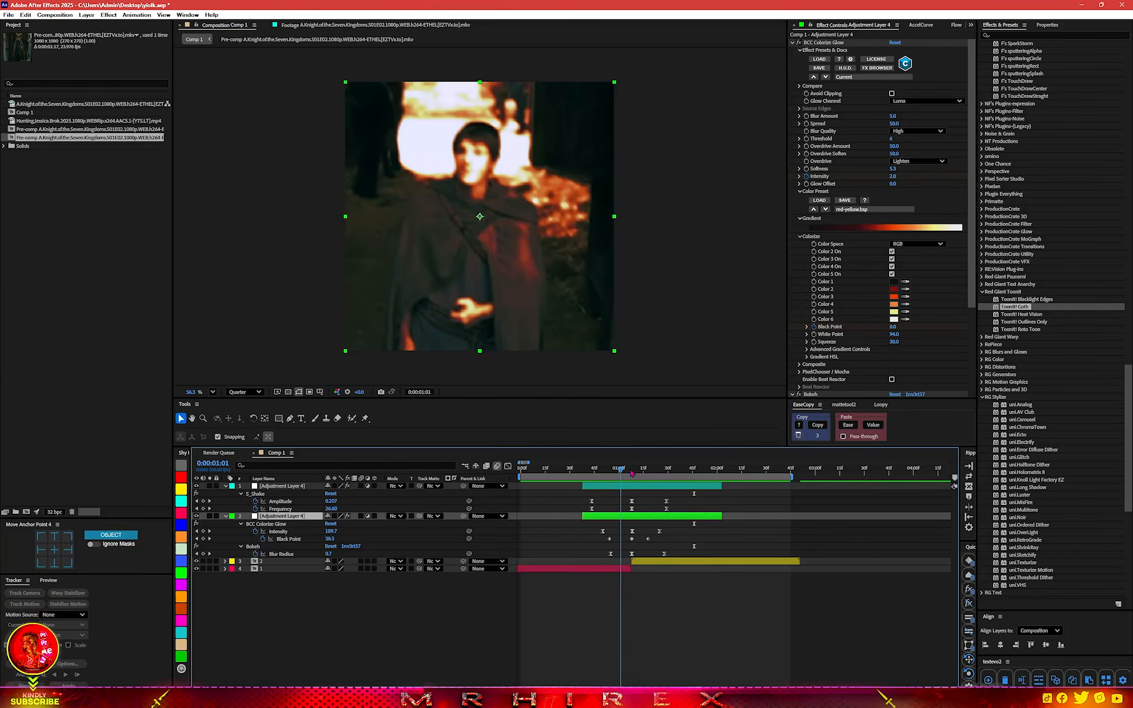
left_click(874, 209)
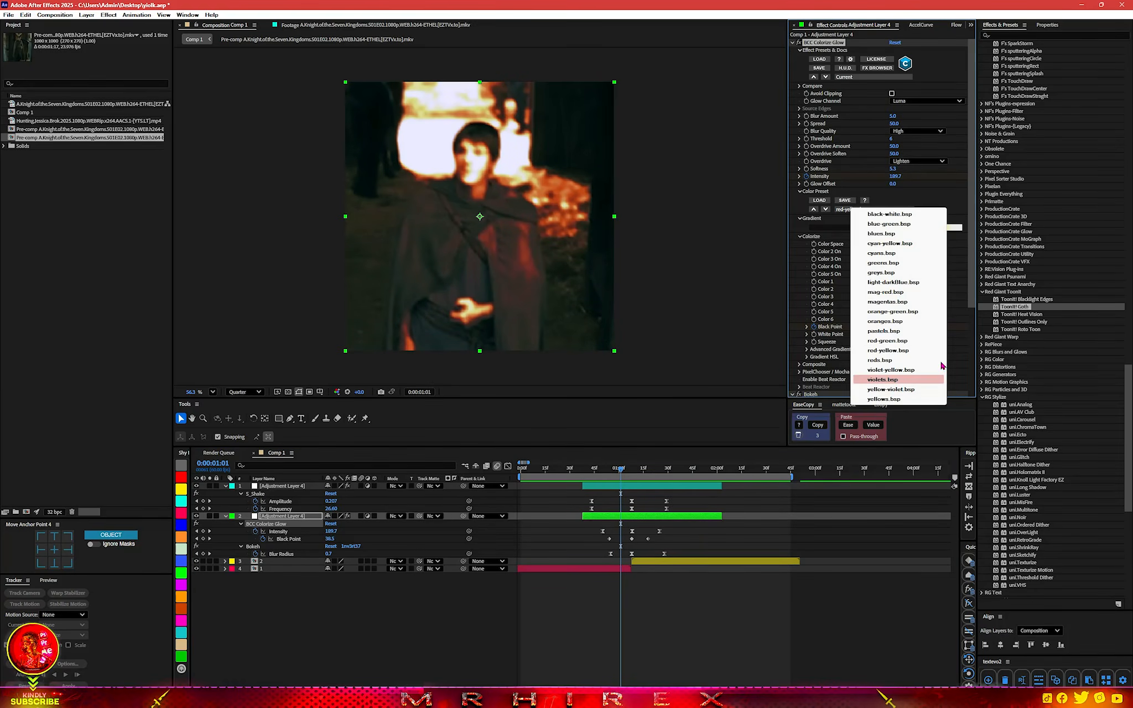
left_click(941, 224)
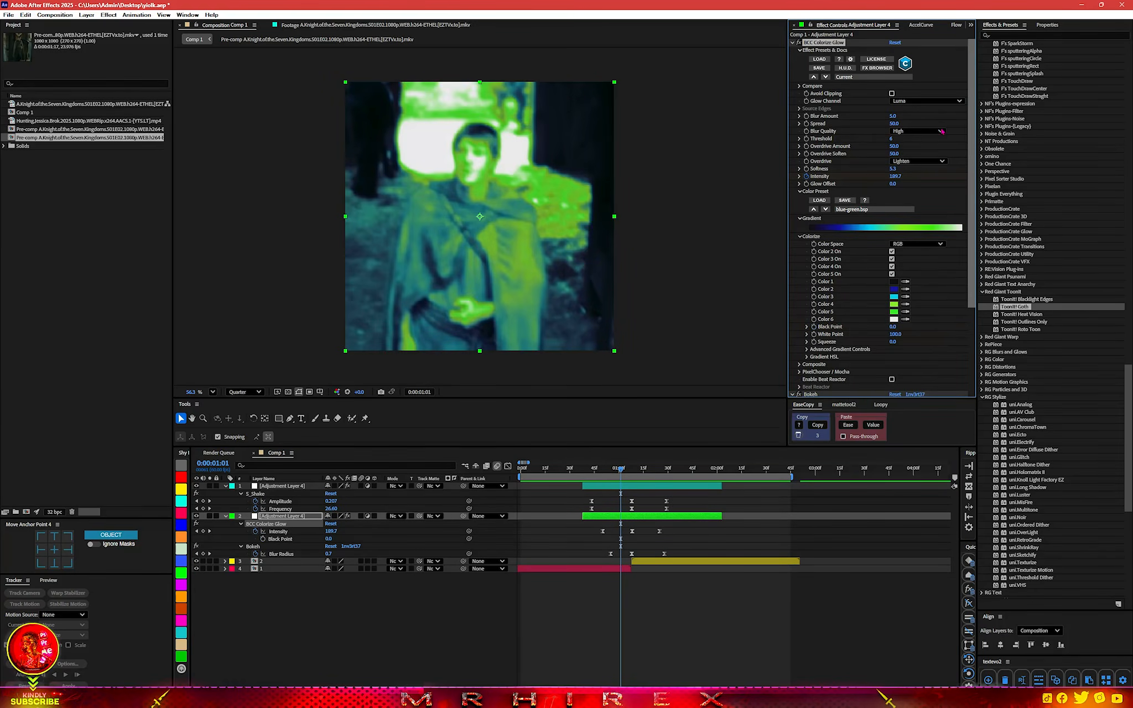
left_click(580, 473)
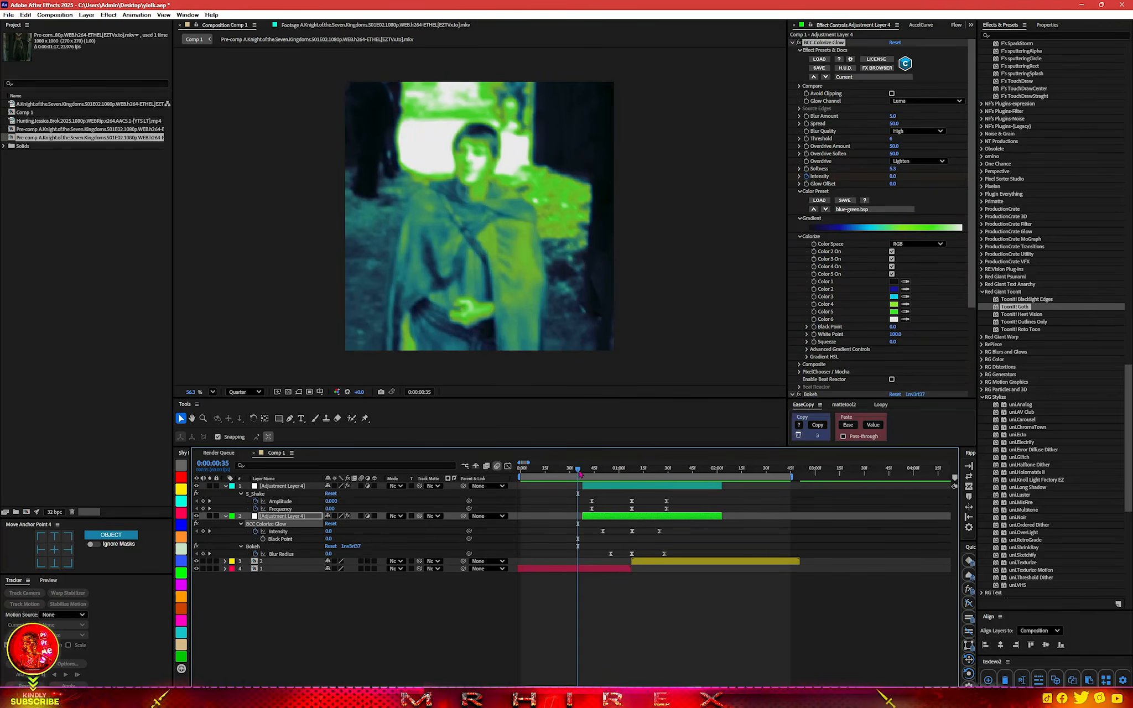
key("space")
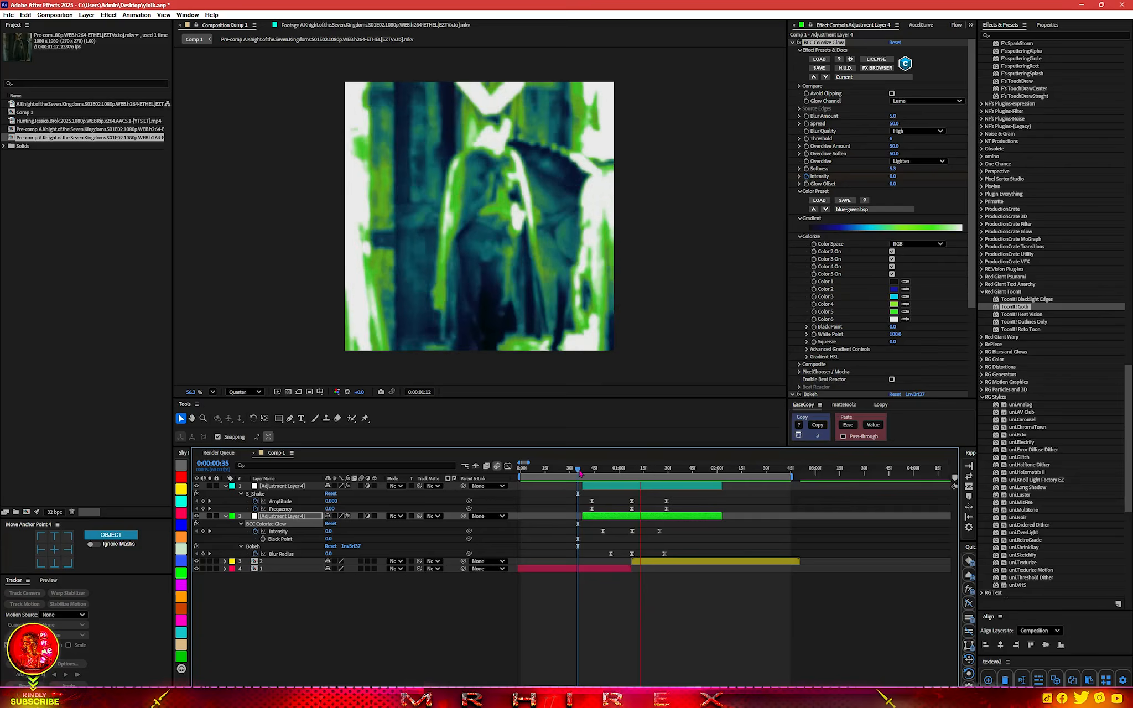
key("space")
key("space")
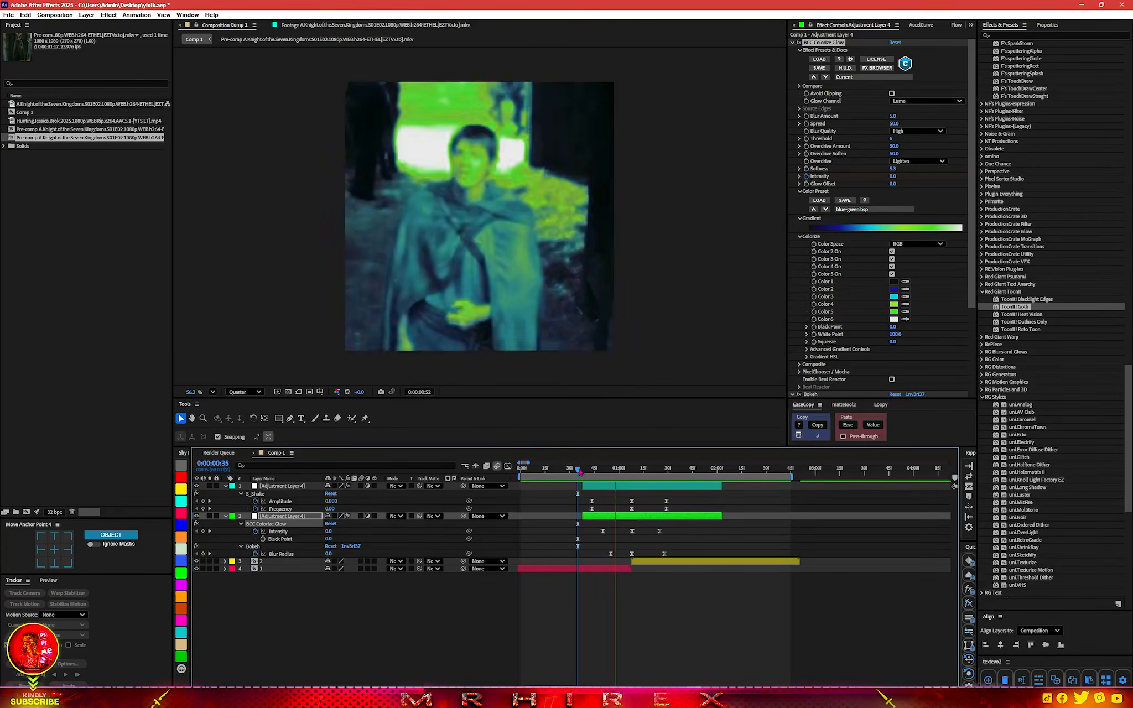
- Try the mag-red.bsp colour preset on the glow and play back the transition from before the adjustment layers
left_click_drag(580, 472, 631, 471)
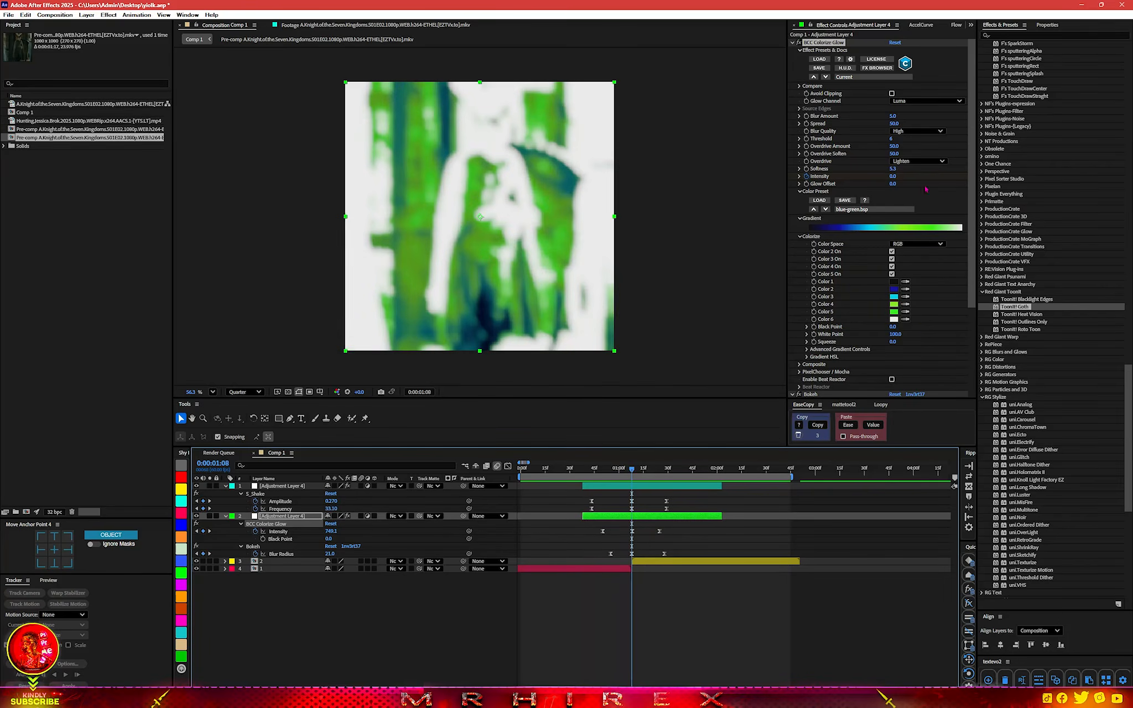
left_click(880, 209)
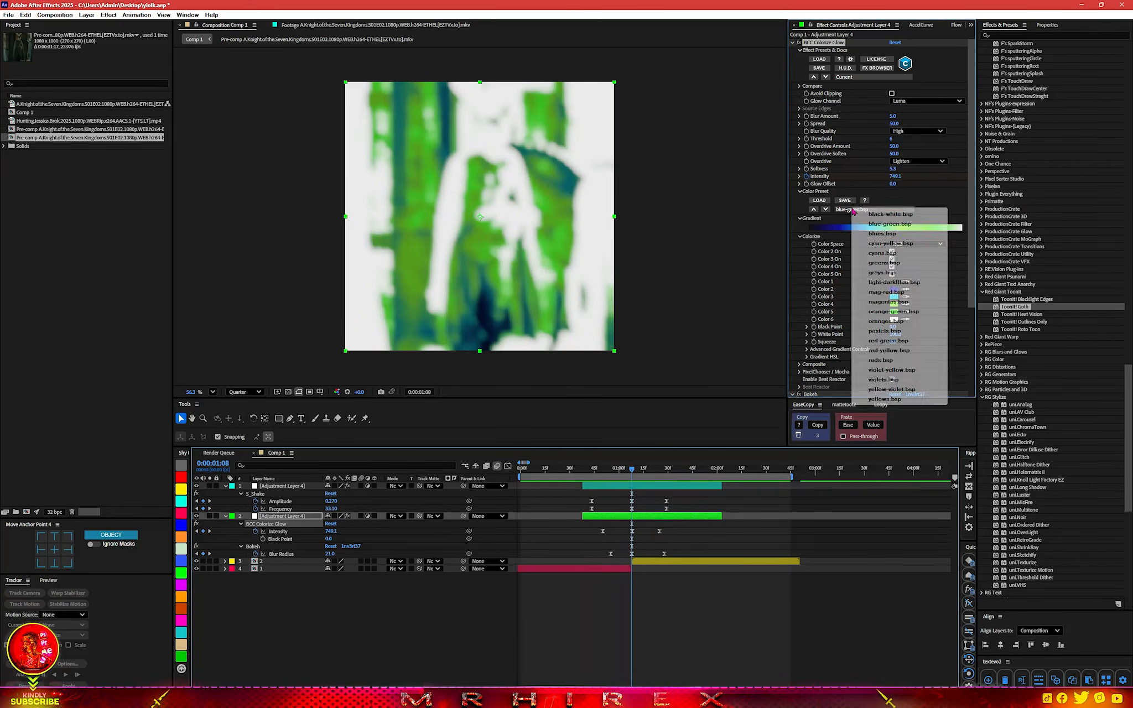
left_click(912, 292)
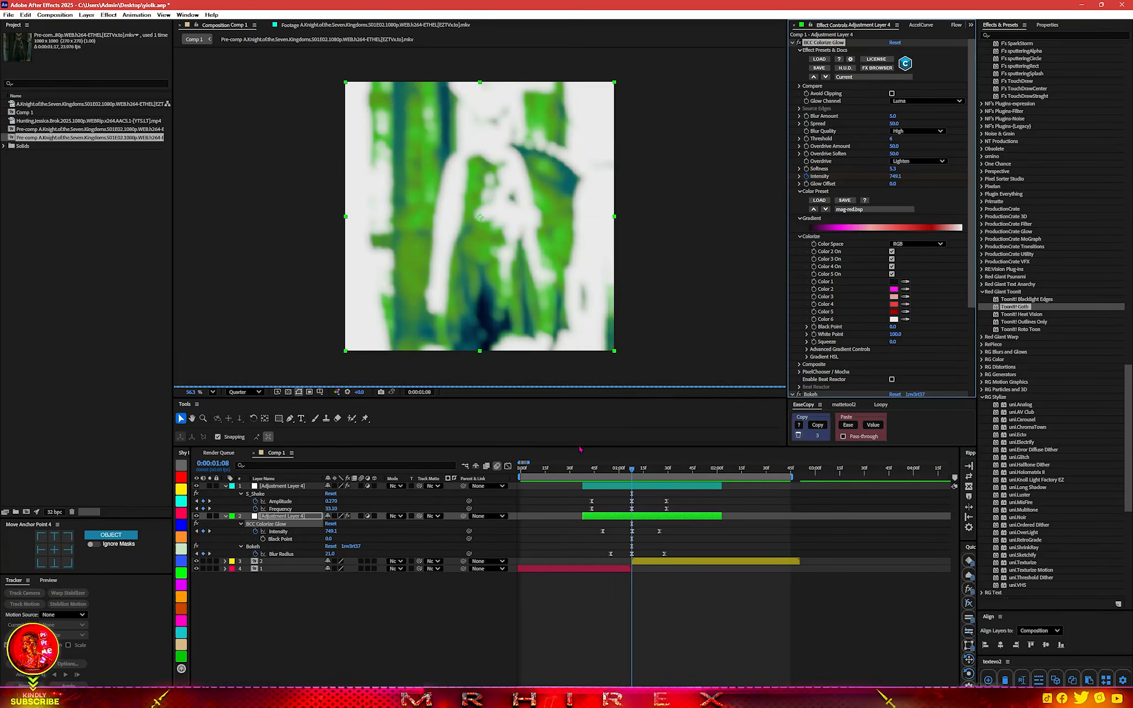
left_click(566, 474)
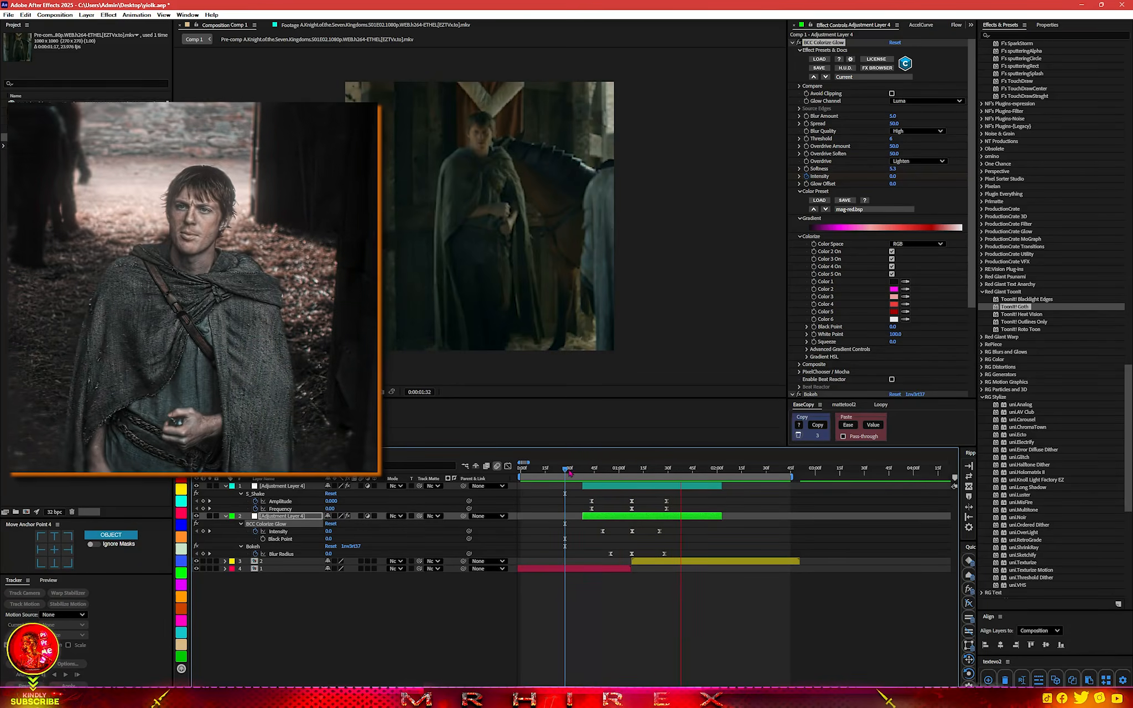
- Load the yellows.bsp colour preset in BCC Colorize Glow
left_click(850, 212)
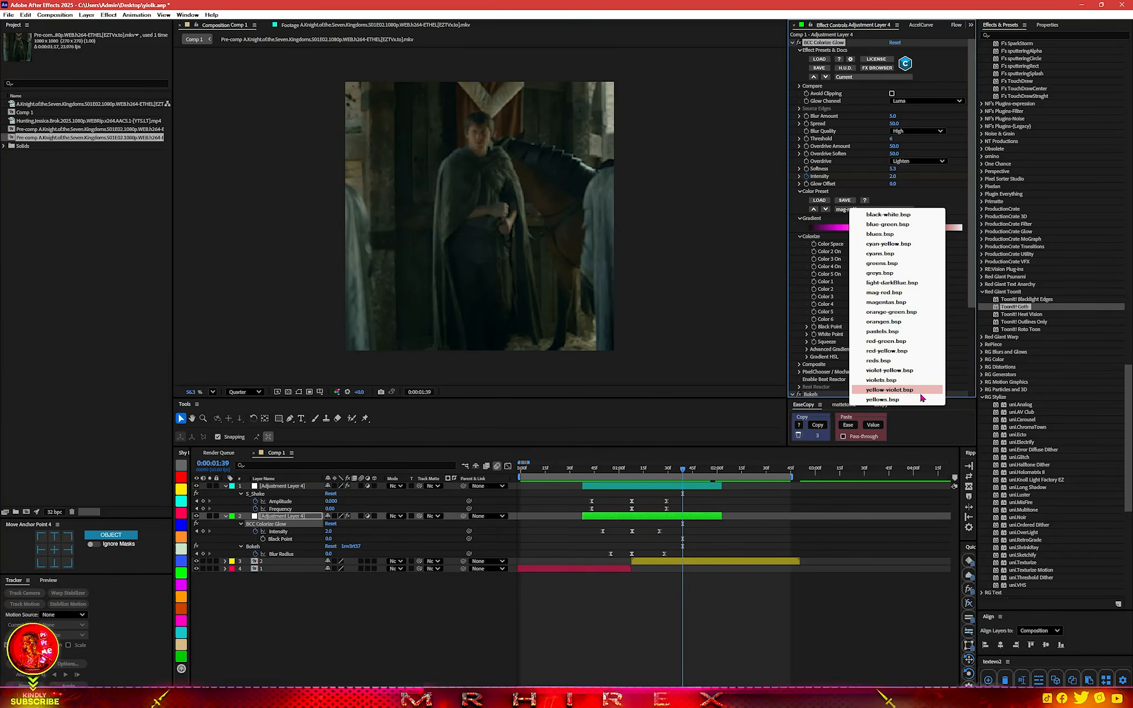
left_click(882, 400)
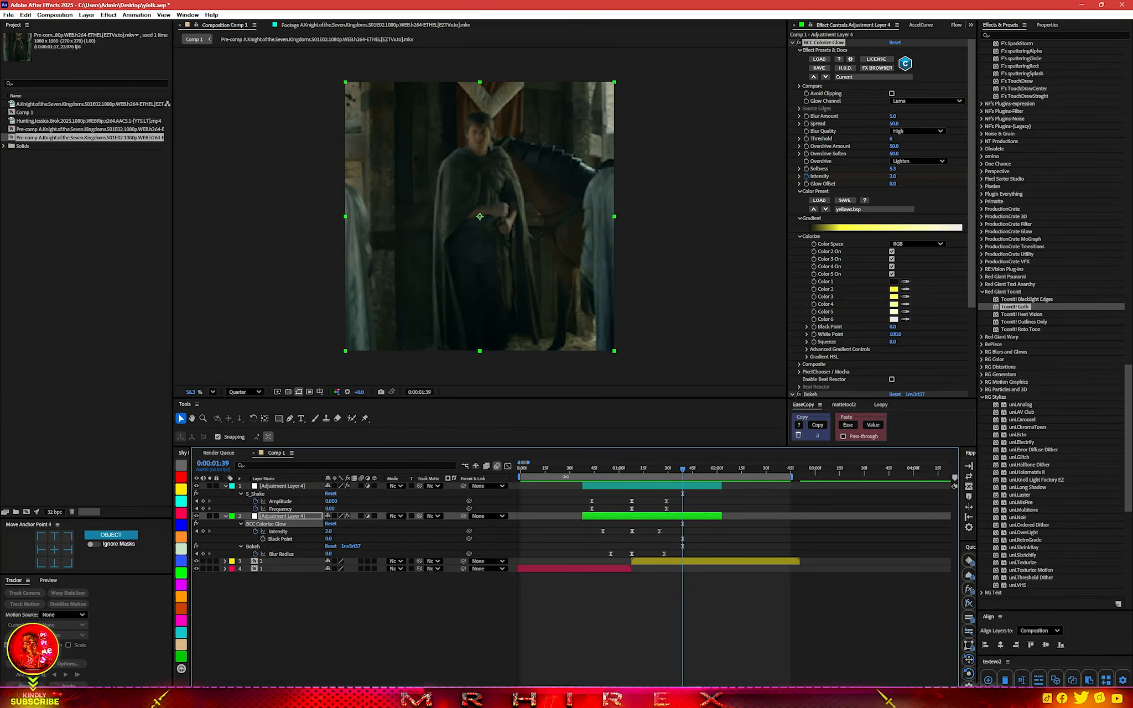
- Try the orange-green.bsp colour preset on BCC Colorize Glow and play back the transition from 0:00:00:25
left_click(565, 471)
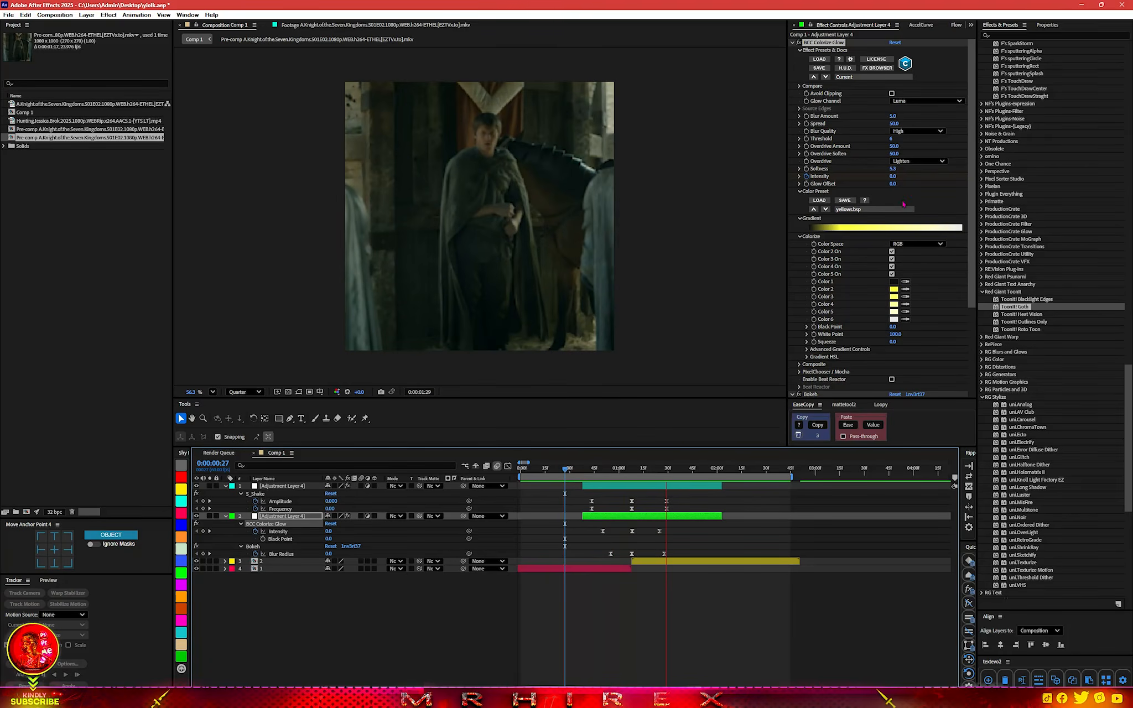
left_click(872, 210)
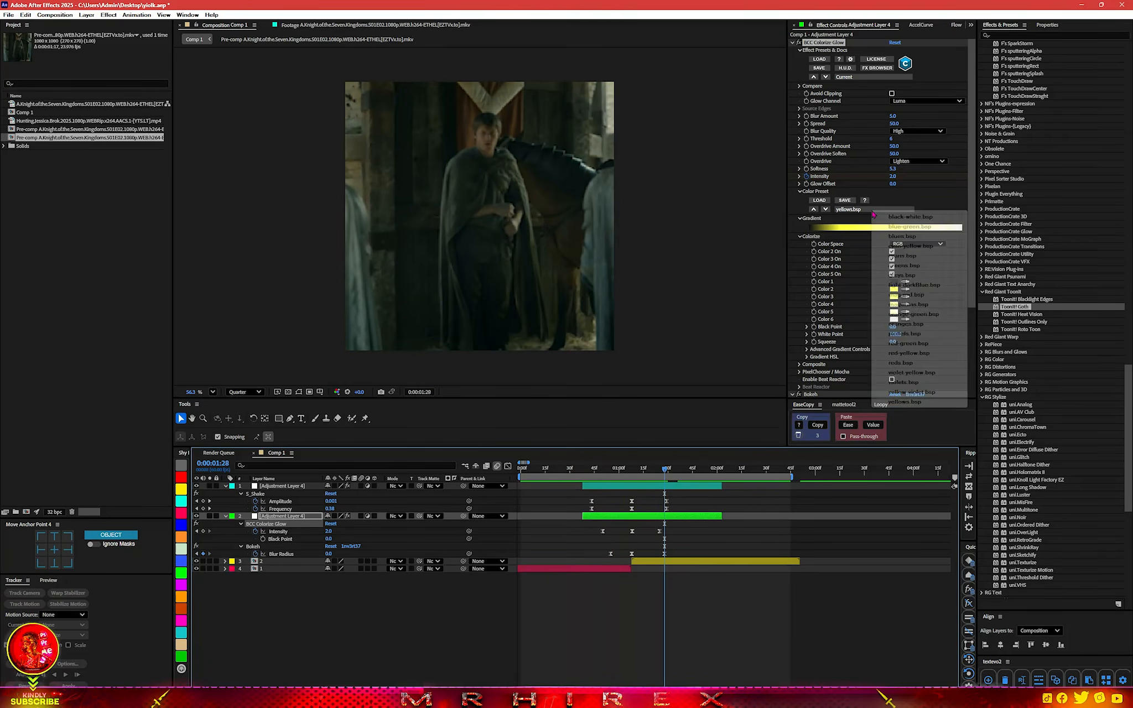
left_click(903, 315)
left_click(562, 471)
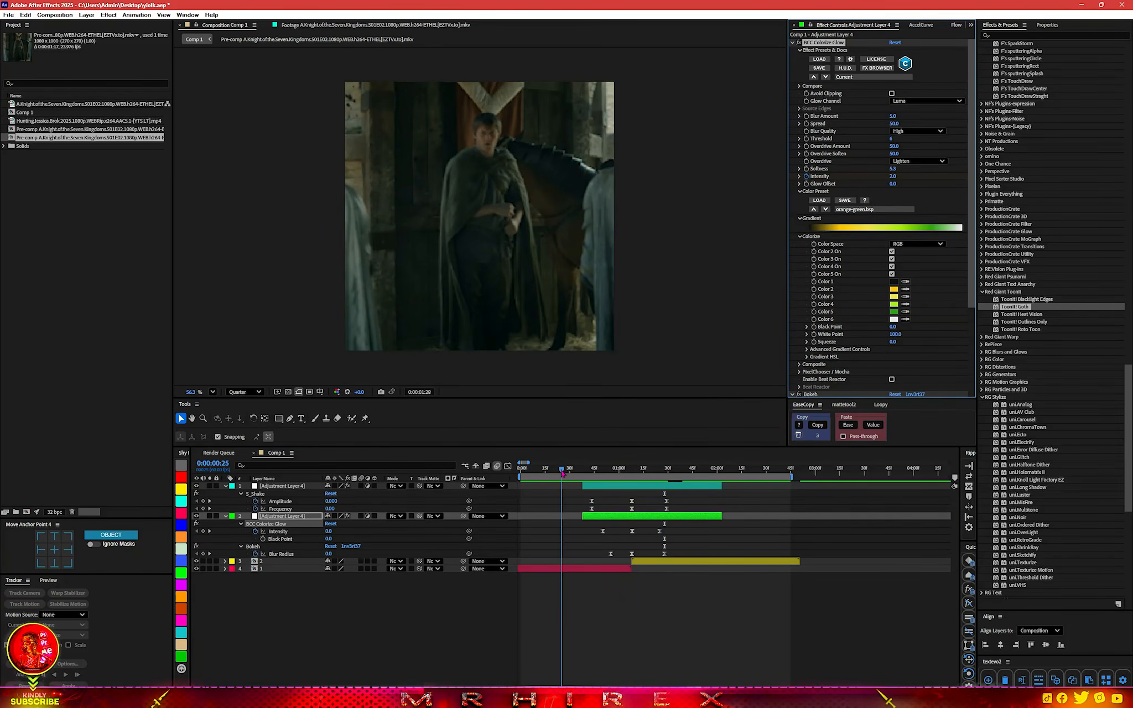
key("space")
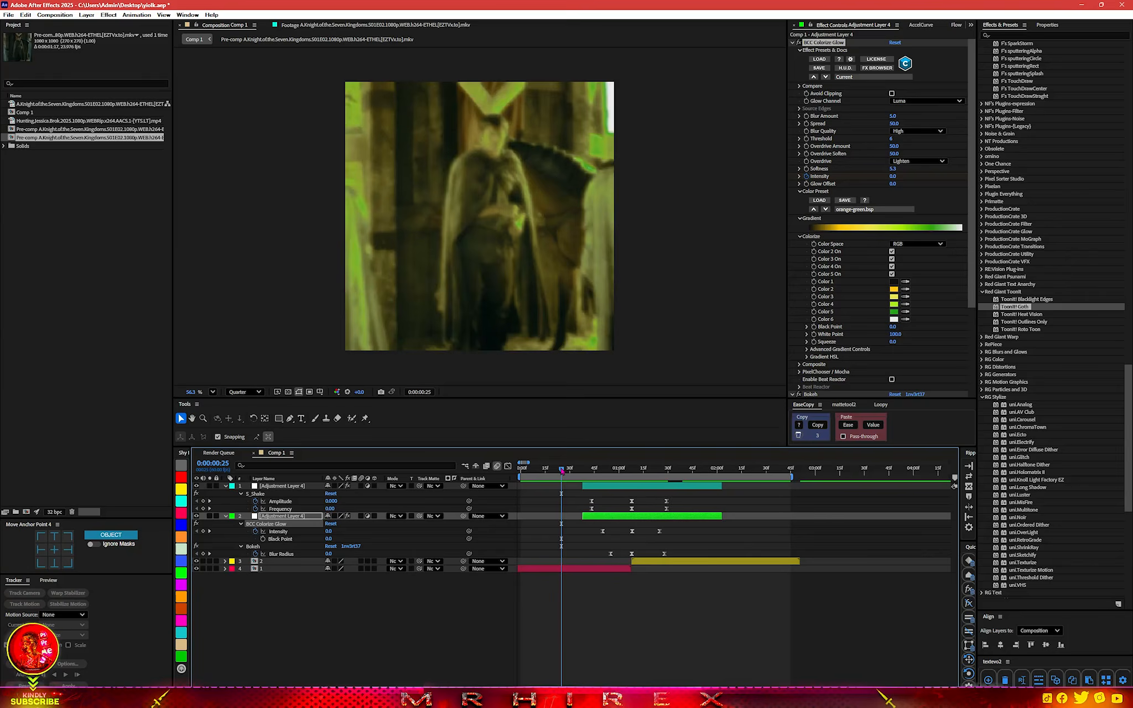
key("space")
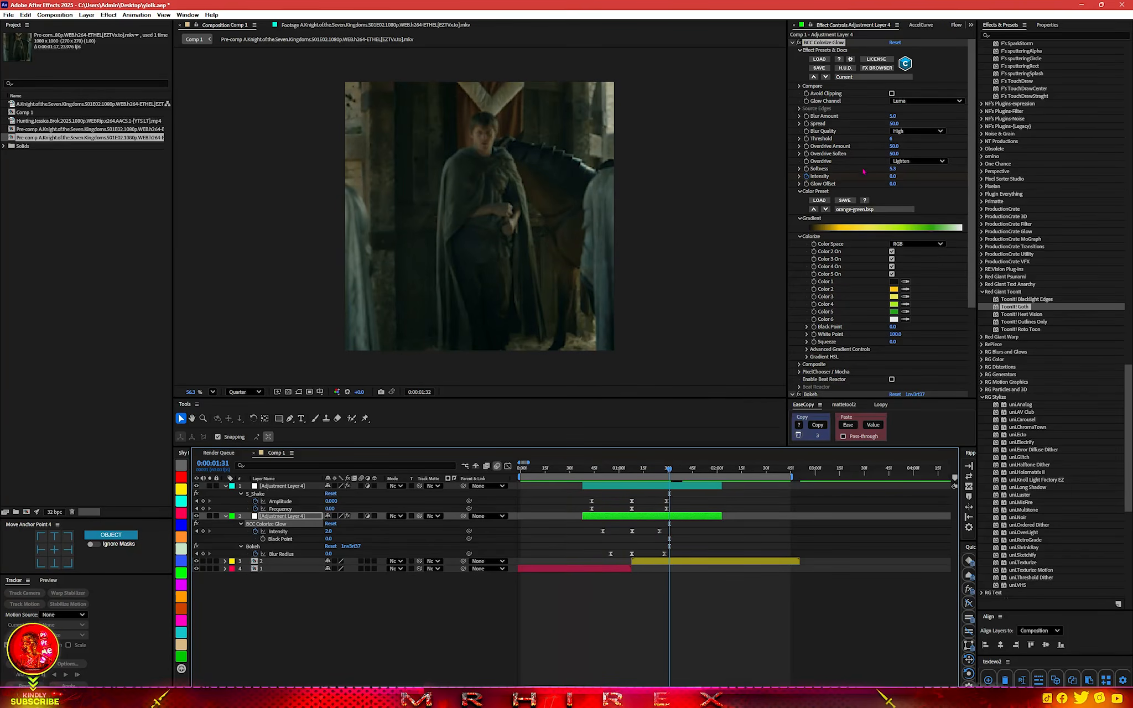
- Load the light-darkBlue.bsp colour preset in BCC Colorize Glow and play back the transition from 0:00:00:29
left_click(846, 213)
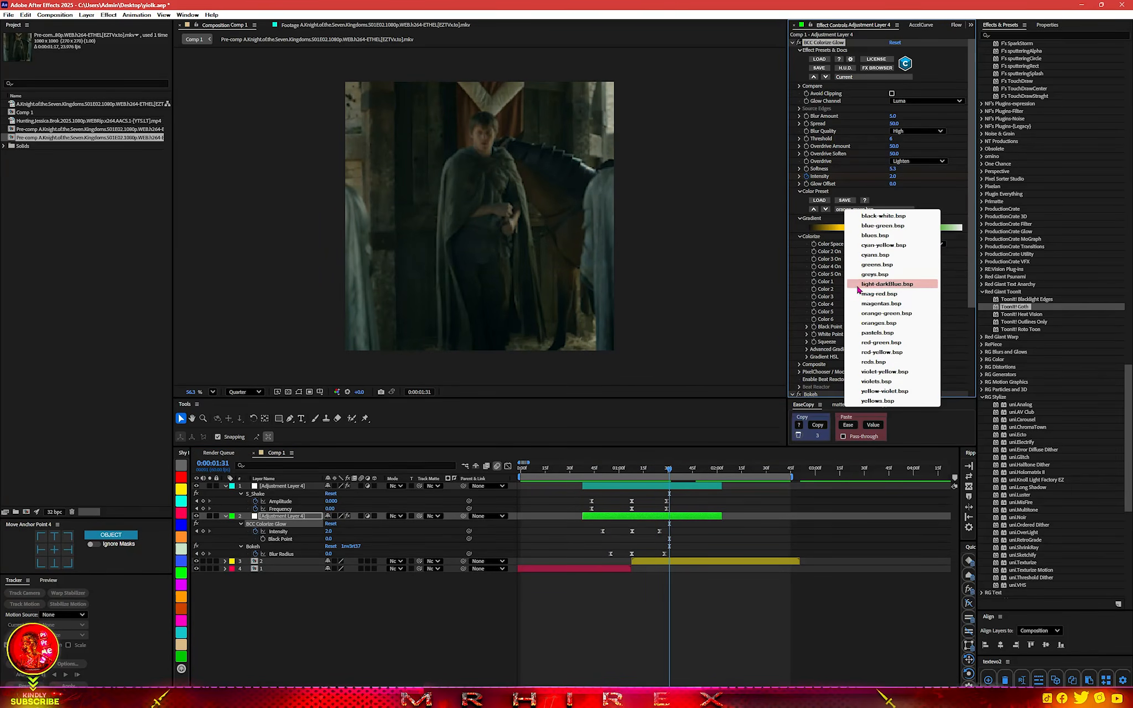
left_click(882, 284)
left_click(569, 476)
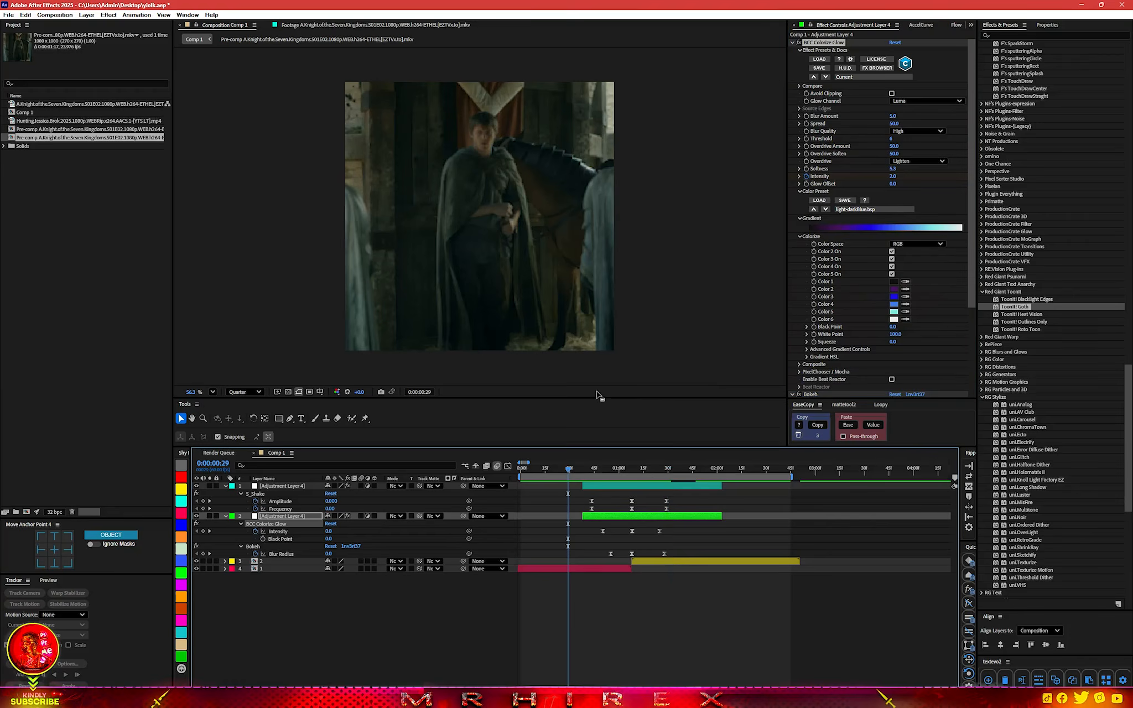
key("space")
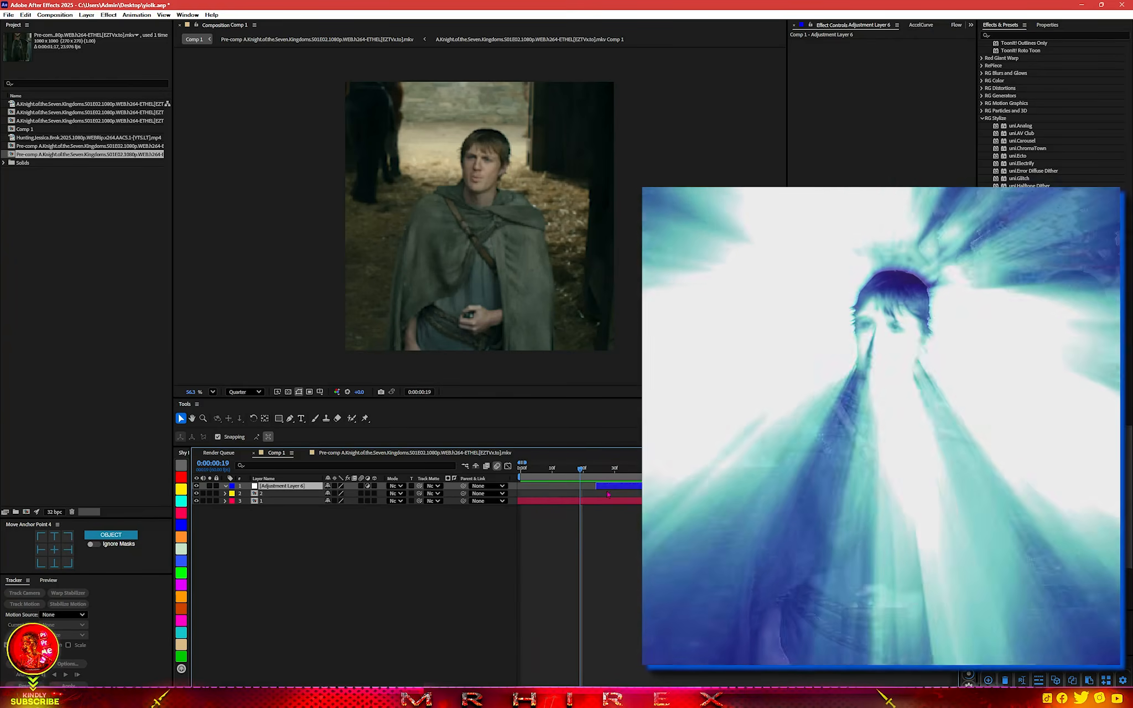
- Replace the existing adjustment layer with a new one that starts at the same frame
right_click(304, 469)
mouse_move(387, 473)
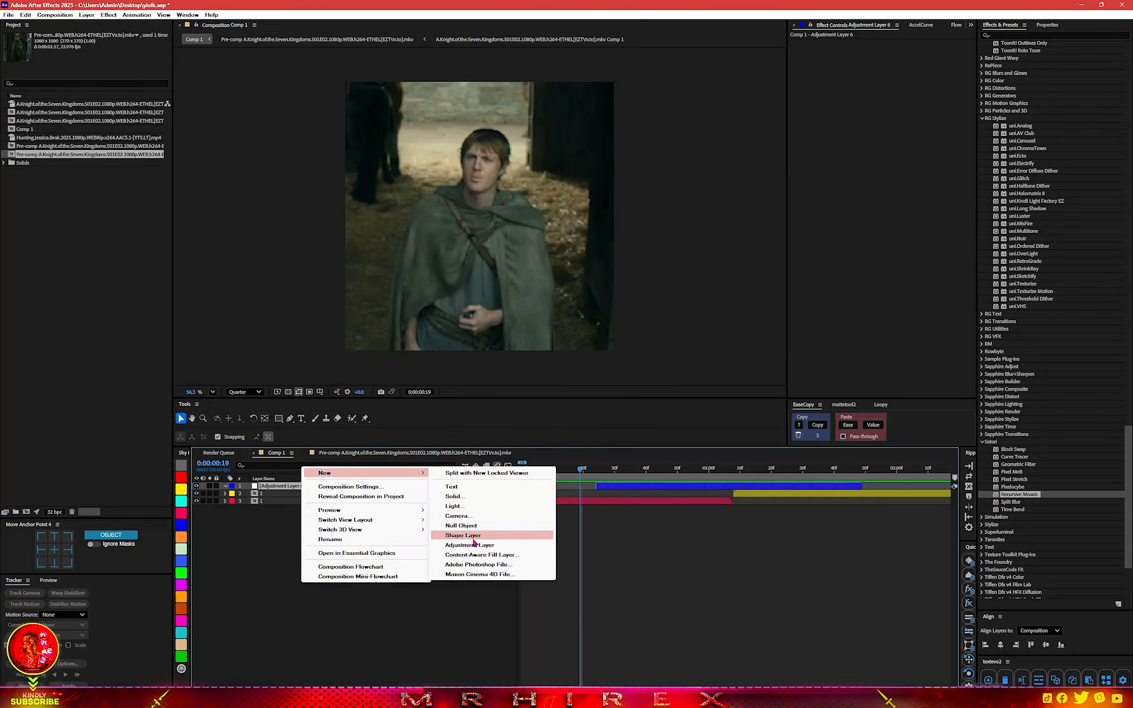
left_click(470, 544)
left_click(634, 496)
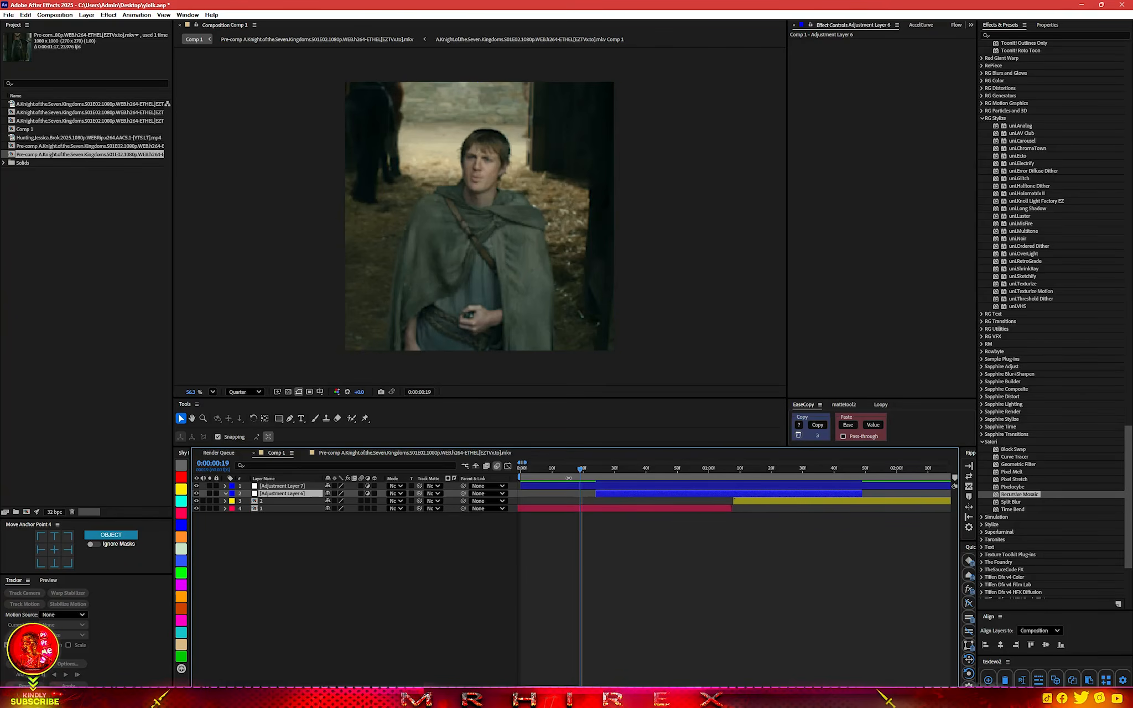
left_click(585, 486)
left_click(608, 496)
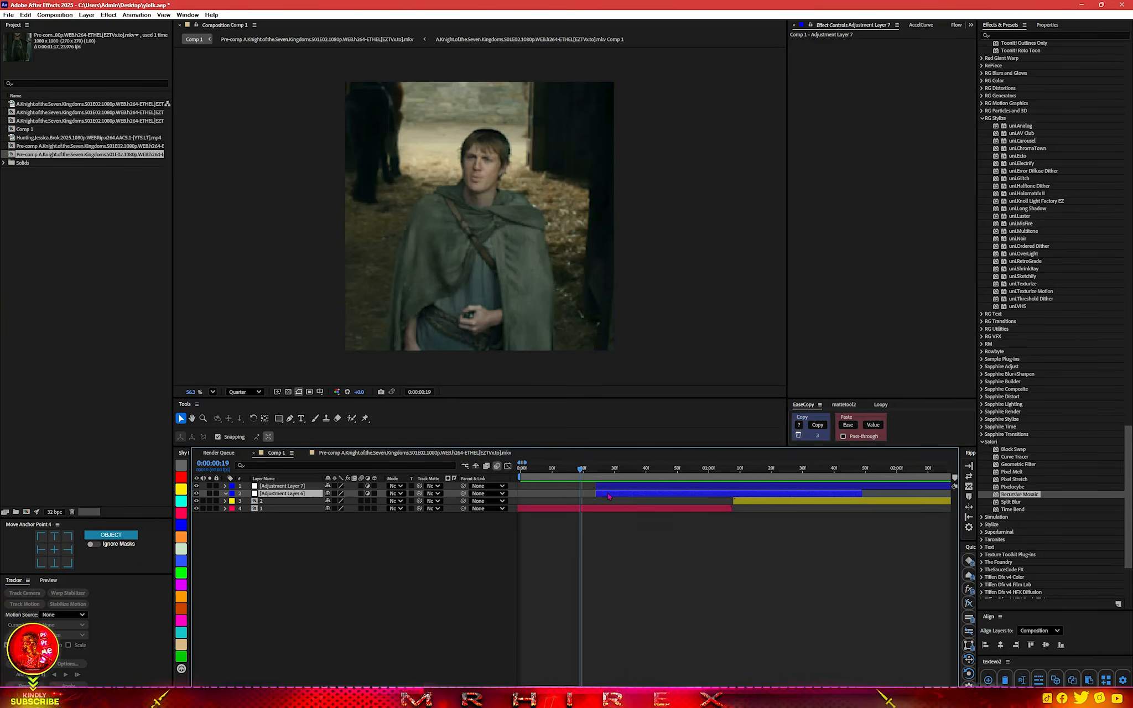
key("Delete")
- Trim the end of the adjustment layer by splitting it at 0:00:02:16, deleting the remainder and shortening it further
key("minus")
key("minus")
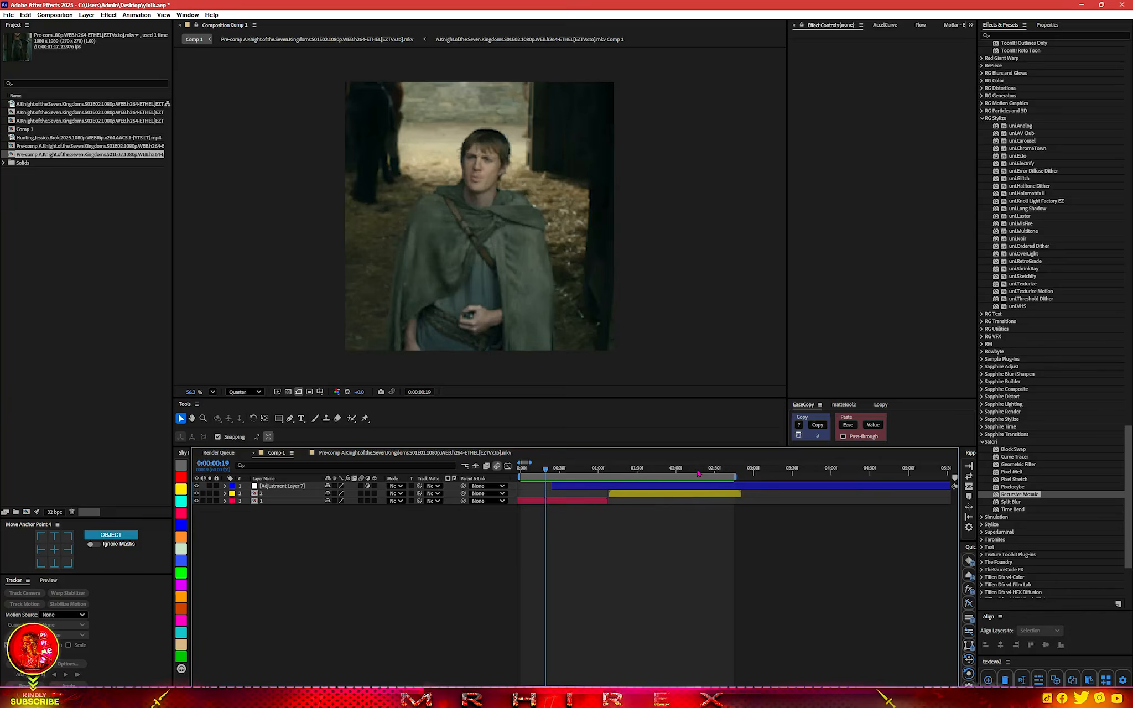
left_click(697, 469)
left_click(705, 487)
key("ctrl+shift+d")
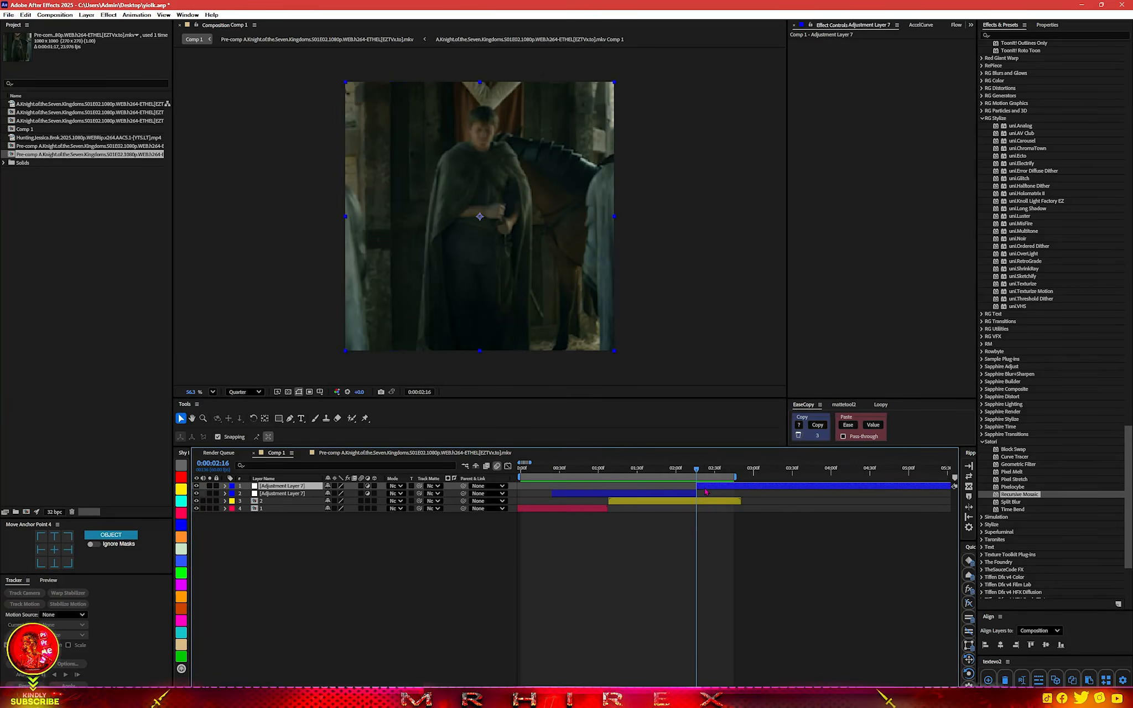
key("Delete")
left_click_drag(695, 486, 606, 491)
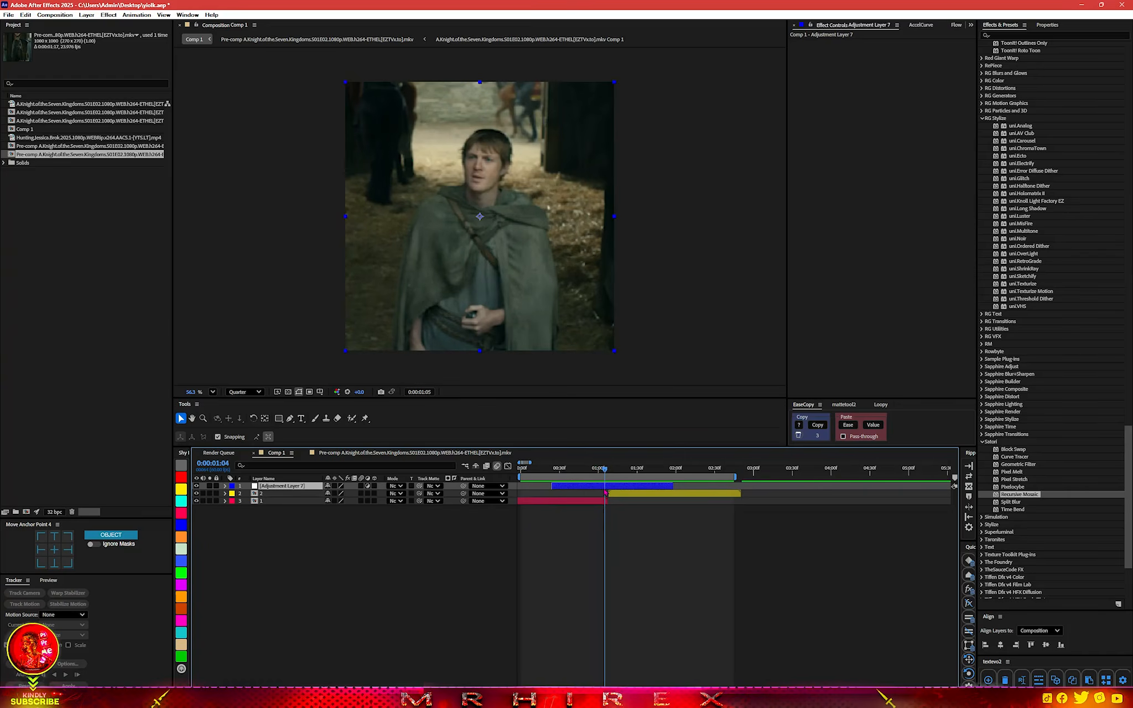
- Apply the BCC Rays Puffy effect to the adjustment layer
key("ctrl+space")
type("puff")
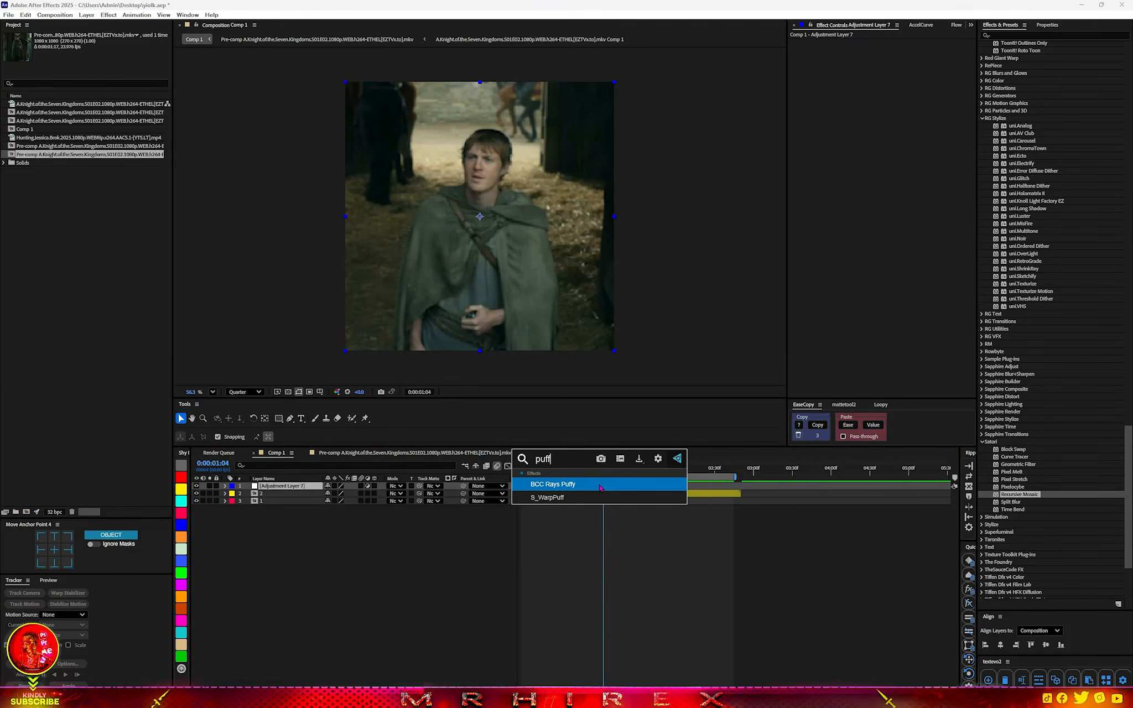
key("Return")
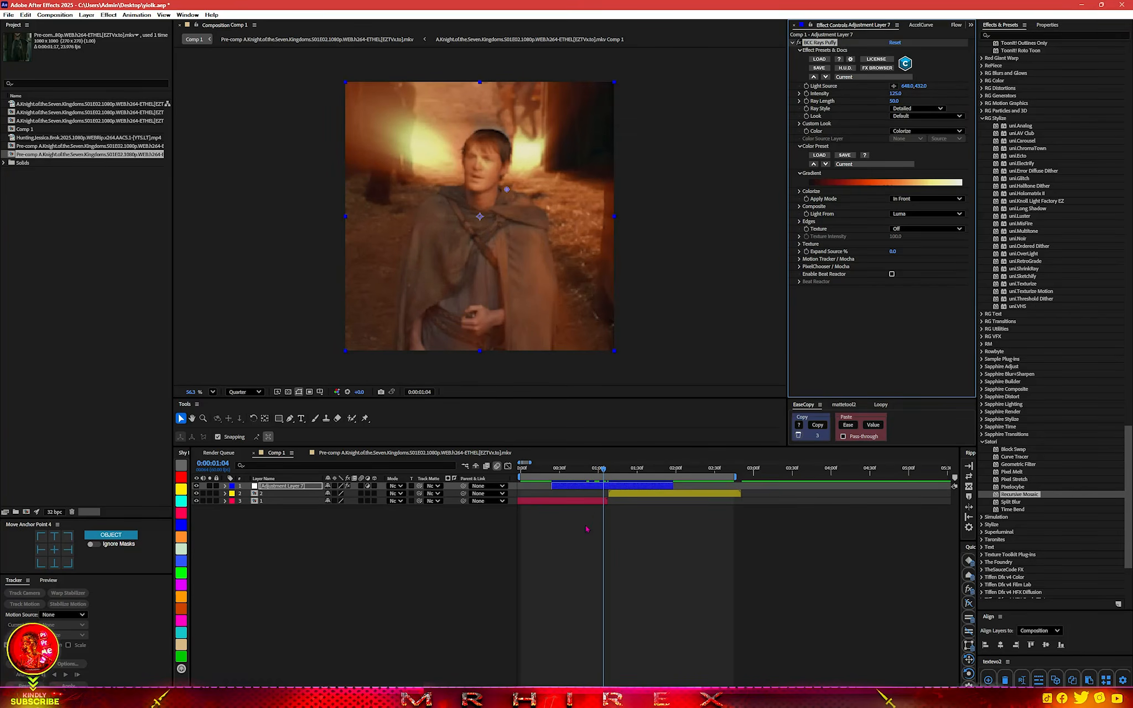
- Keyframe BCC Rays Puffy at 0:00:01:06 with Light Source 548.4, 259.6 on the man's head, Intensity 240 and Ray Length 71
scroll(590, 516, "up", 3)
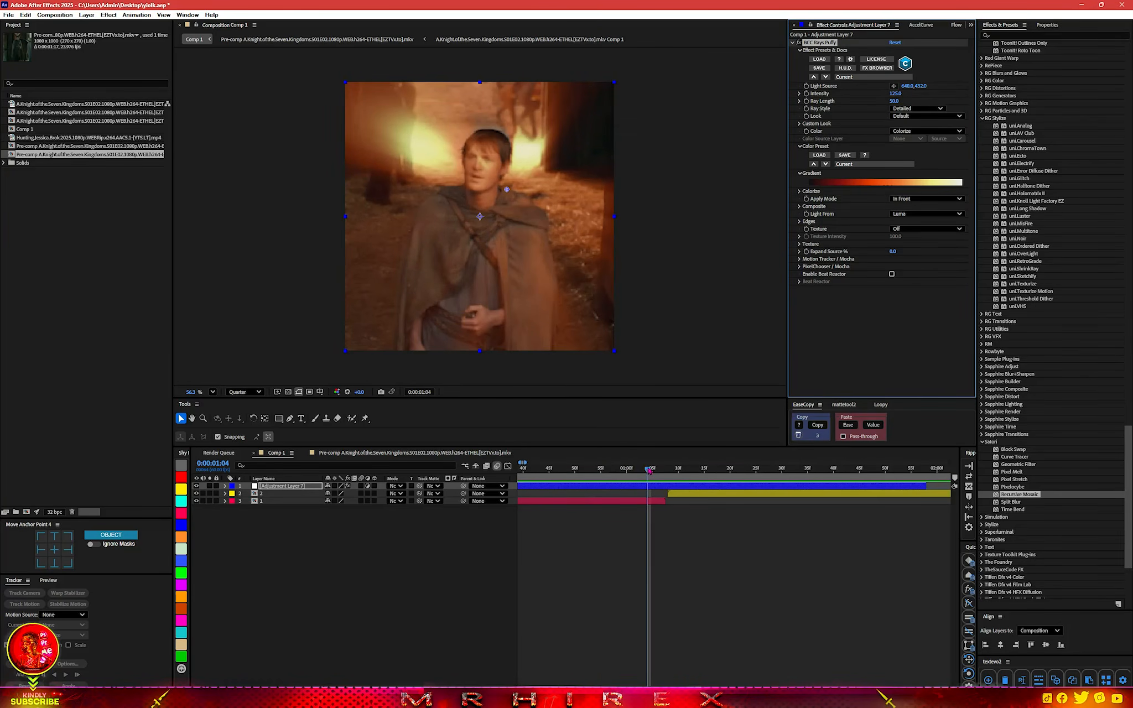
left_click_drag(650, 469, 657, 469)
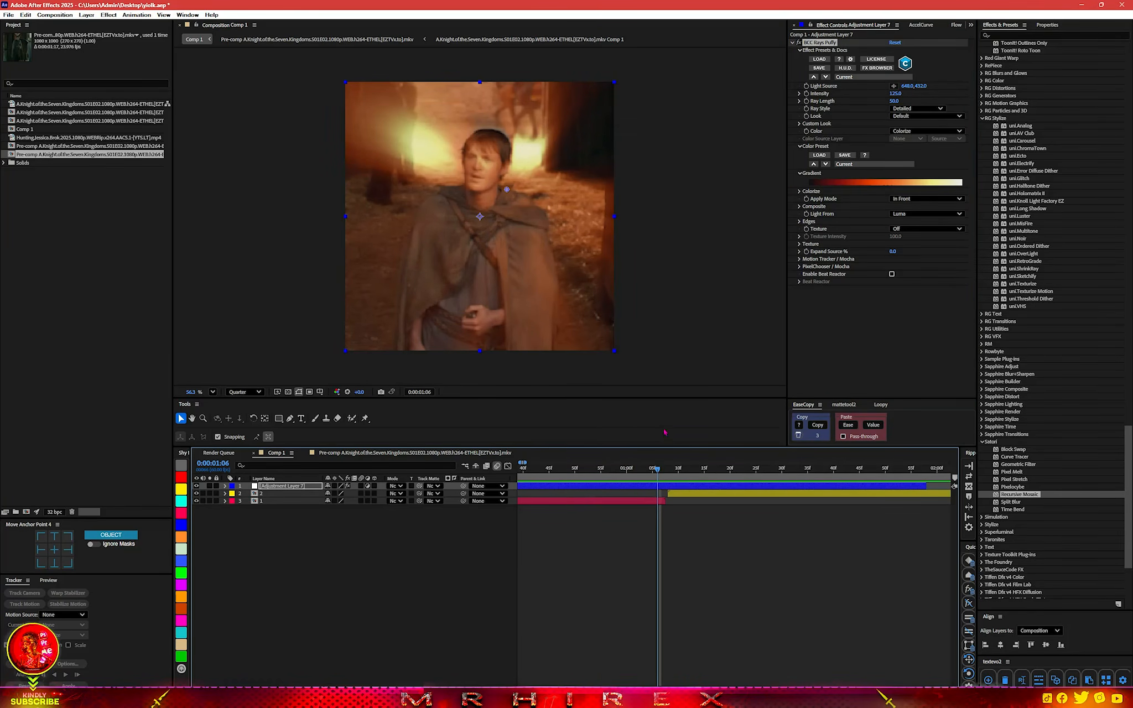
left_click(808, 101)
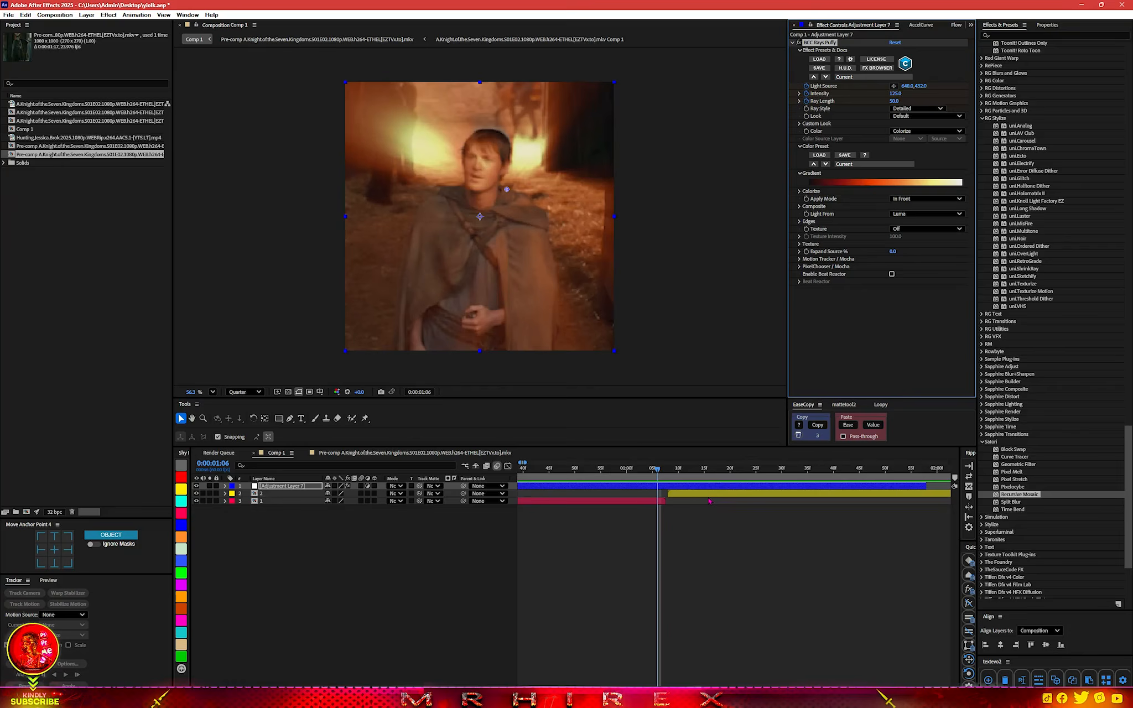
key("u")
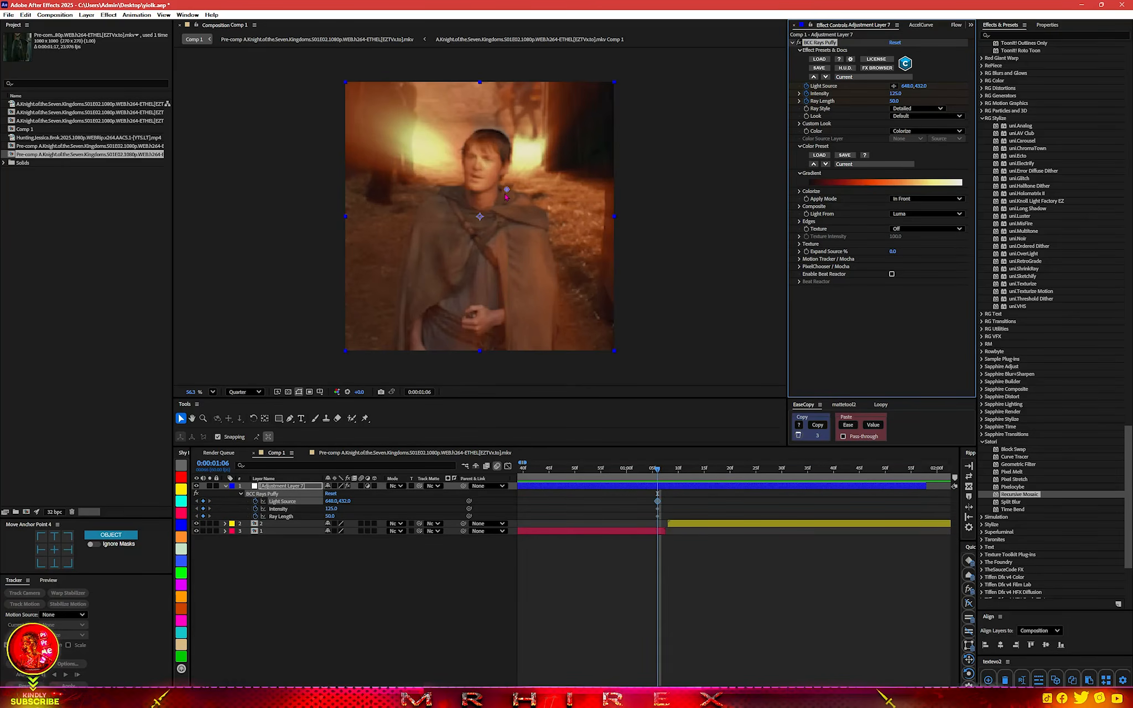
left_click_drag(507, 190, 482, 149)
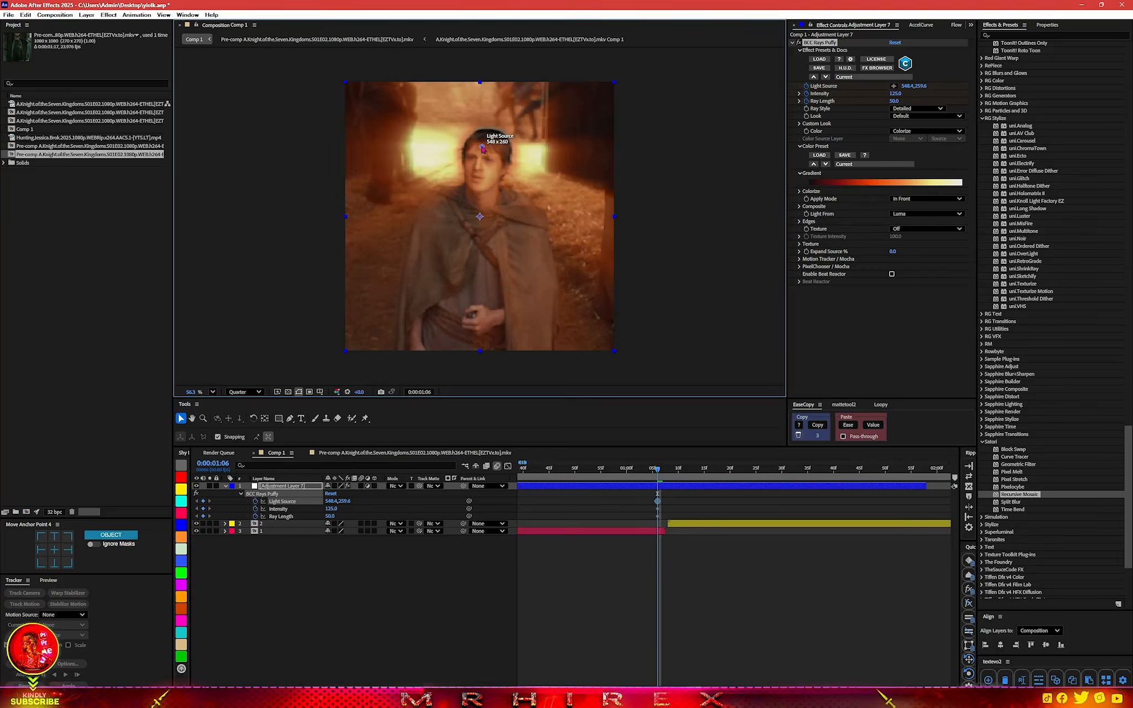
mouse_move(897, 95)
left_mouse_down()
mouse_move(937, 81)
mouse_move(897, 92)
left_mouse_up()
- Keyframe the rays' Intensity and Ray Length at 0 at 0:00:00:42, before the cut
scroll(658, 533, "down", 3)
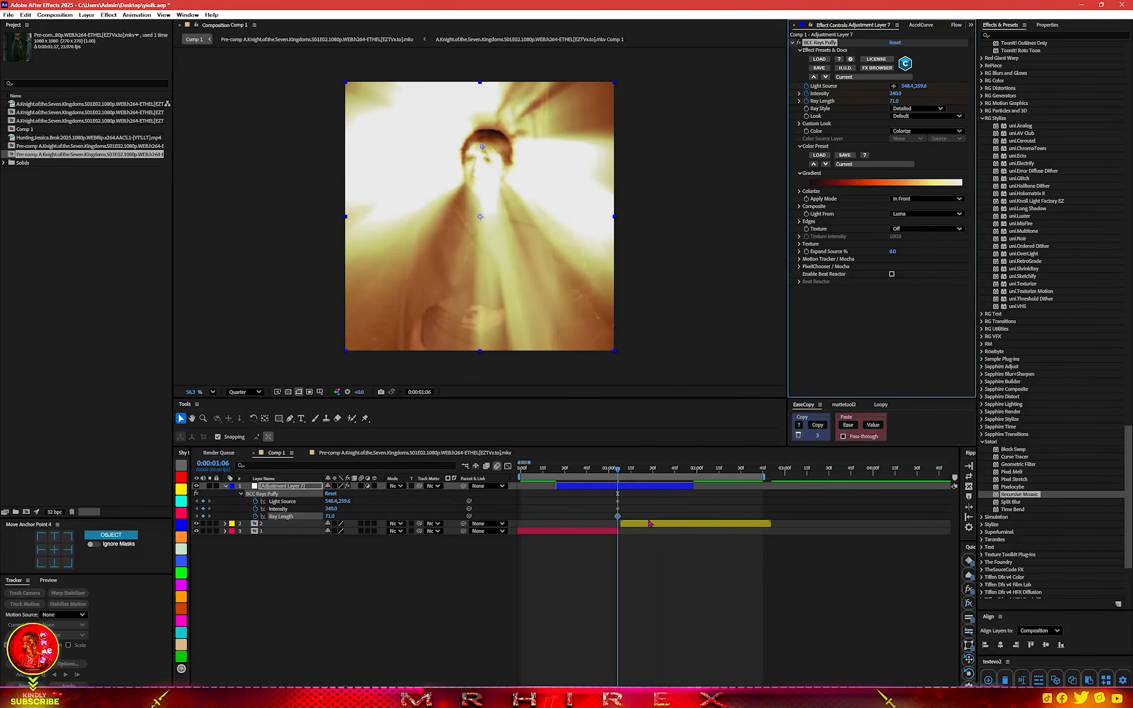
left_click_drag(618, 471, 584, 477)
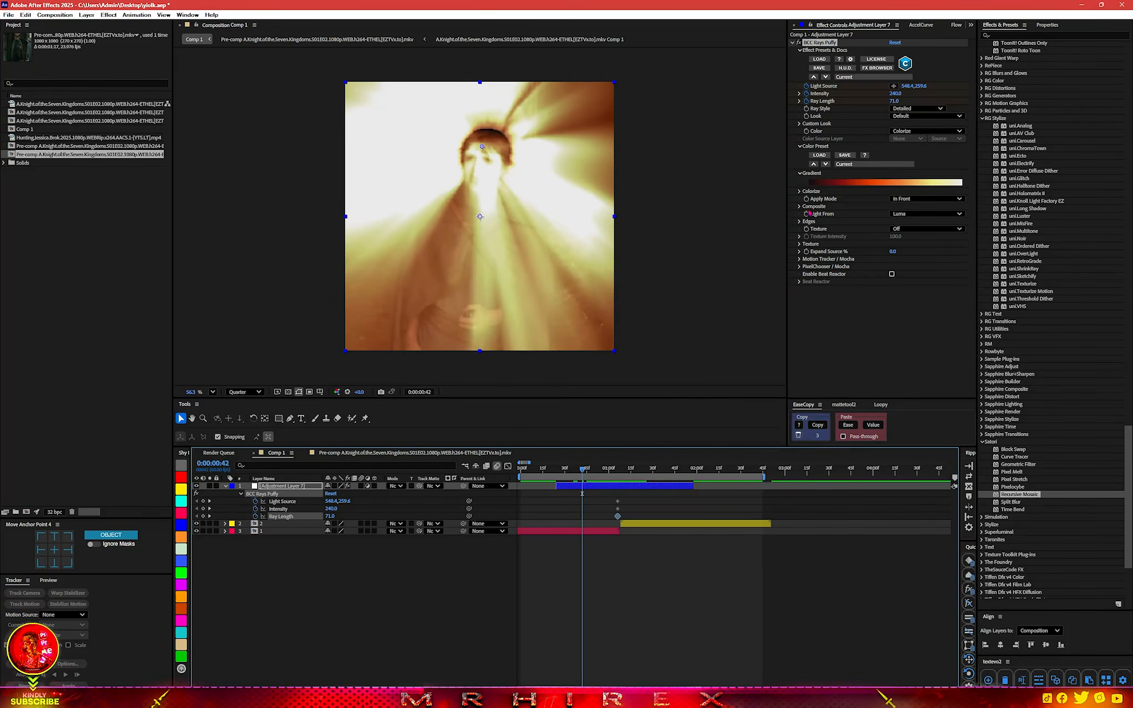
left_click_drag(895, 94, 688, 108)
left_click_drag(893, 100, 566, 118)
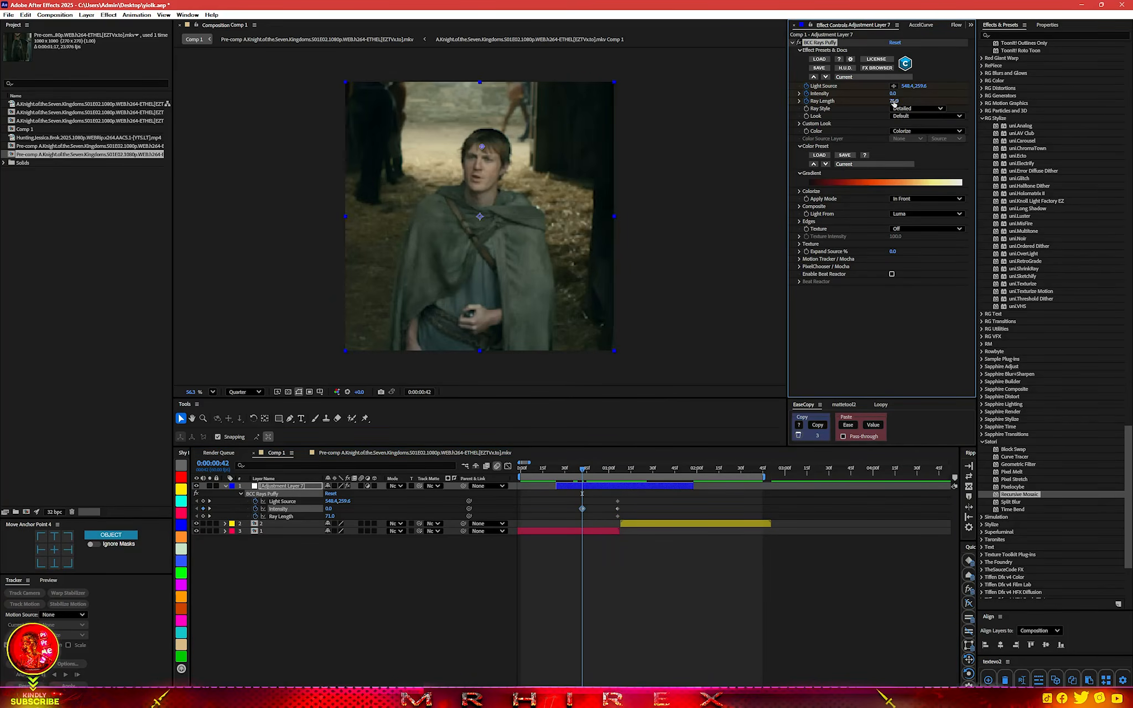
- At 0:00:01:10, keyframe Light Source at 560.9, 179.6 on the second clip's head, with Intensity 419 and Ray Length 42
left_click_drag(584, 469, 614, 470)
scroll(625, 510, "up", 3)
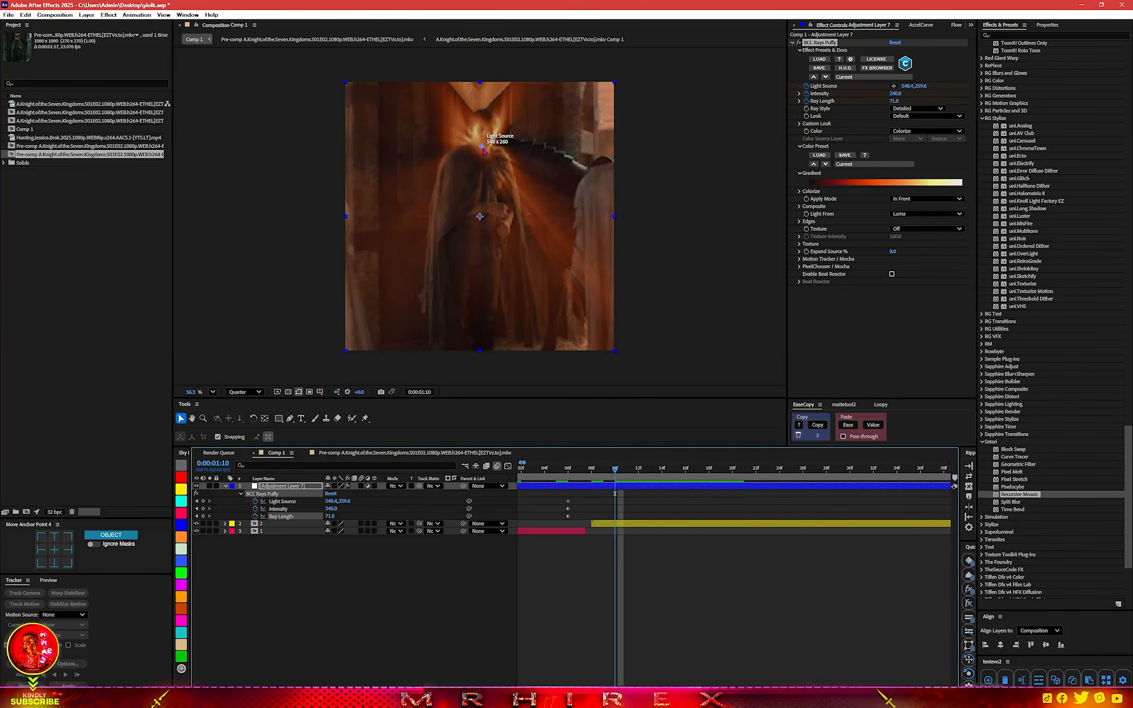
mouse_move(484, 149)
left_mouse_down()
mouse_move(484, 104)
mouse_move(487, 129)
left_mouse_up()
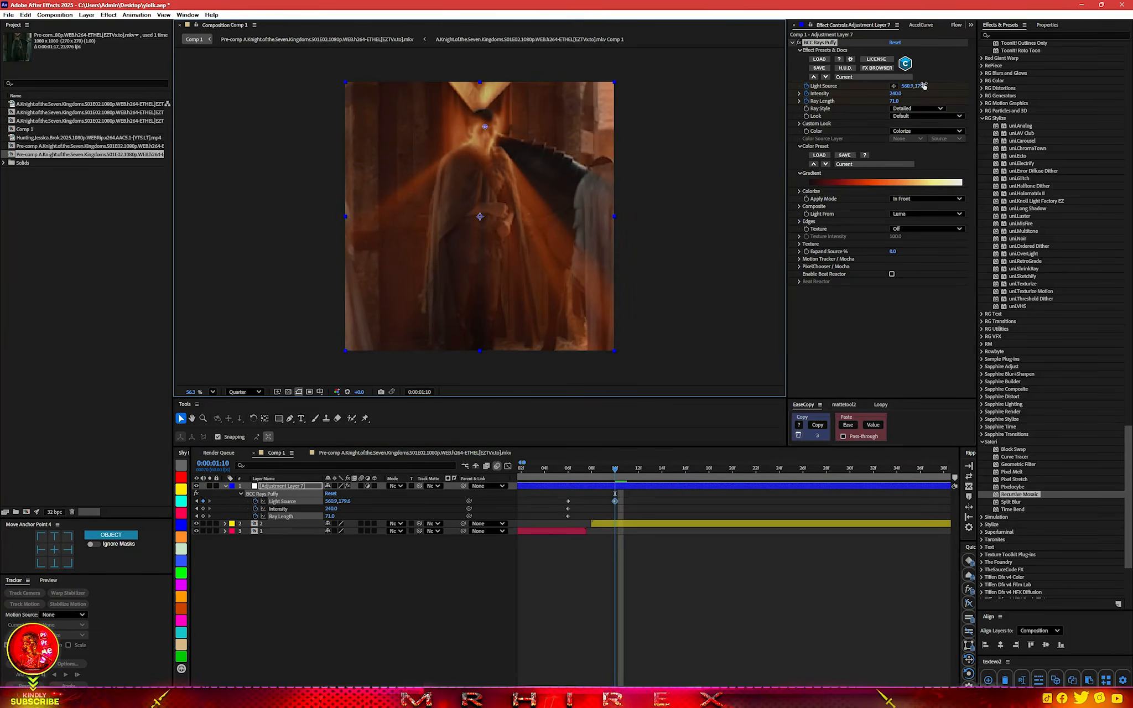
mouse_move(896, 93)
left_mouse_down()
mouse_move(903, 105)
mouse_move(877, 102)
mouse_move(912, 87)
left_mouse_up()
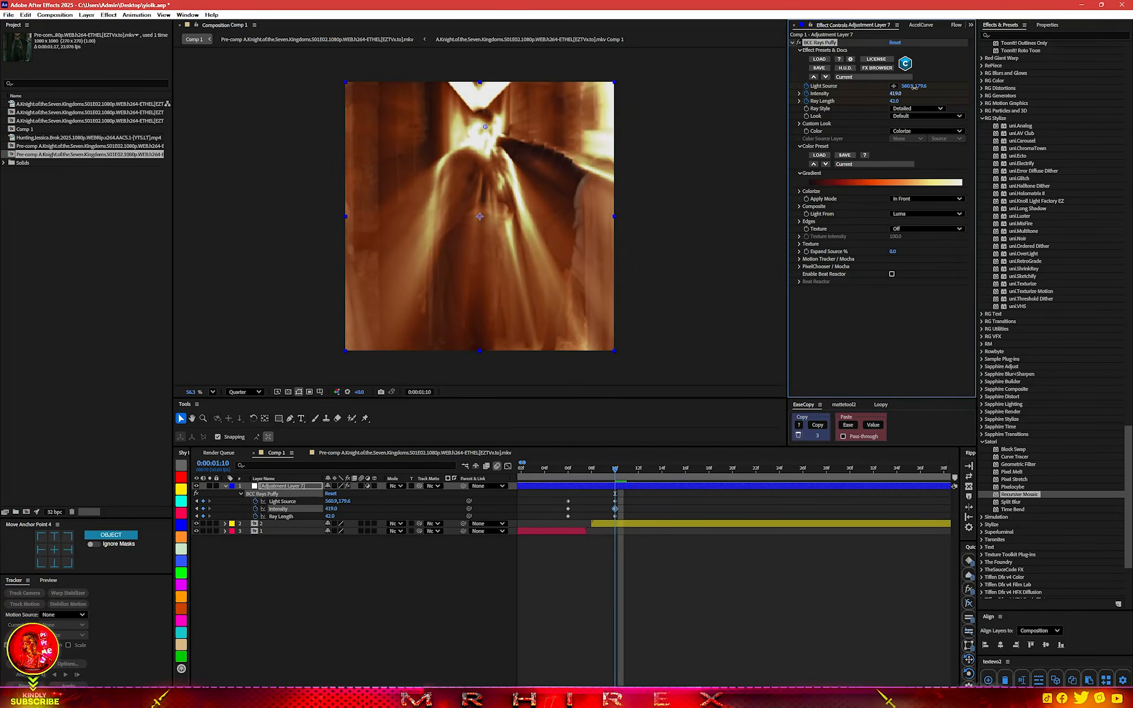
- Fade the rays out by keyframing Intensity and Ray Length at 0 at 0:00:01:25
left_click_drag(616, 473, 791, 470)
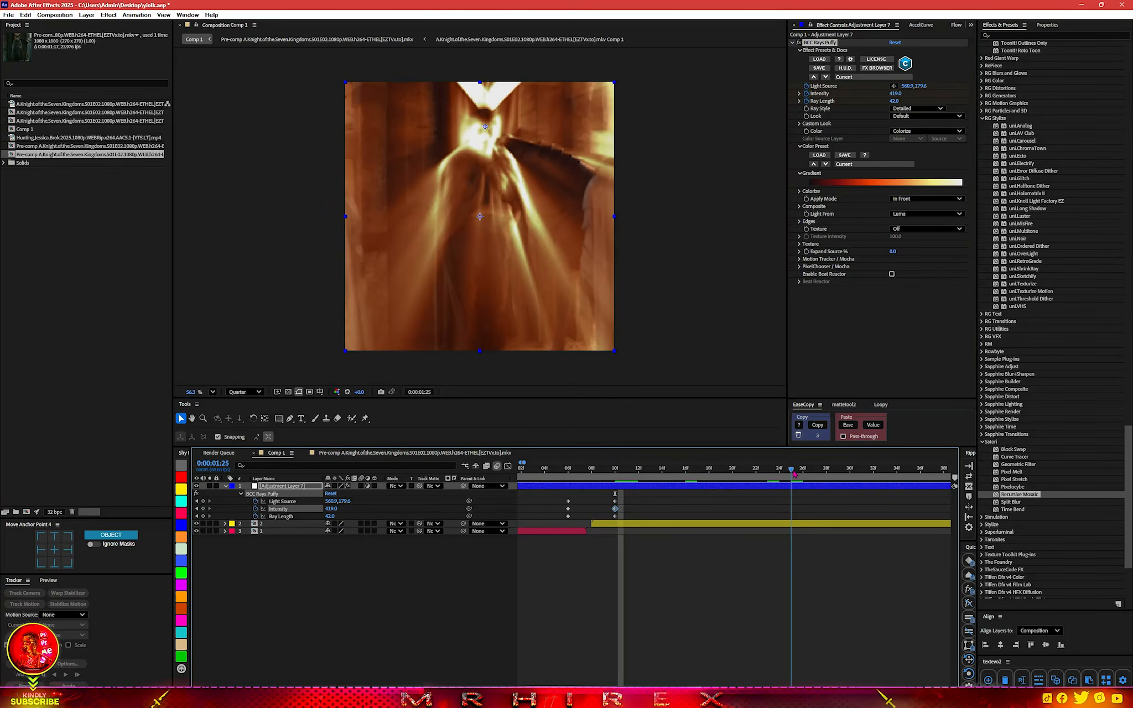
left_click_drag(899, 96, 695, 94)
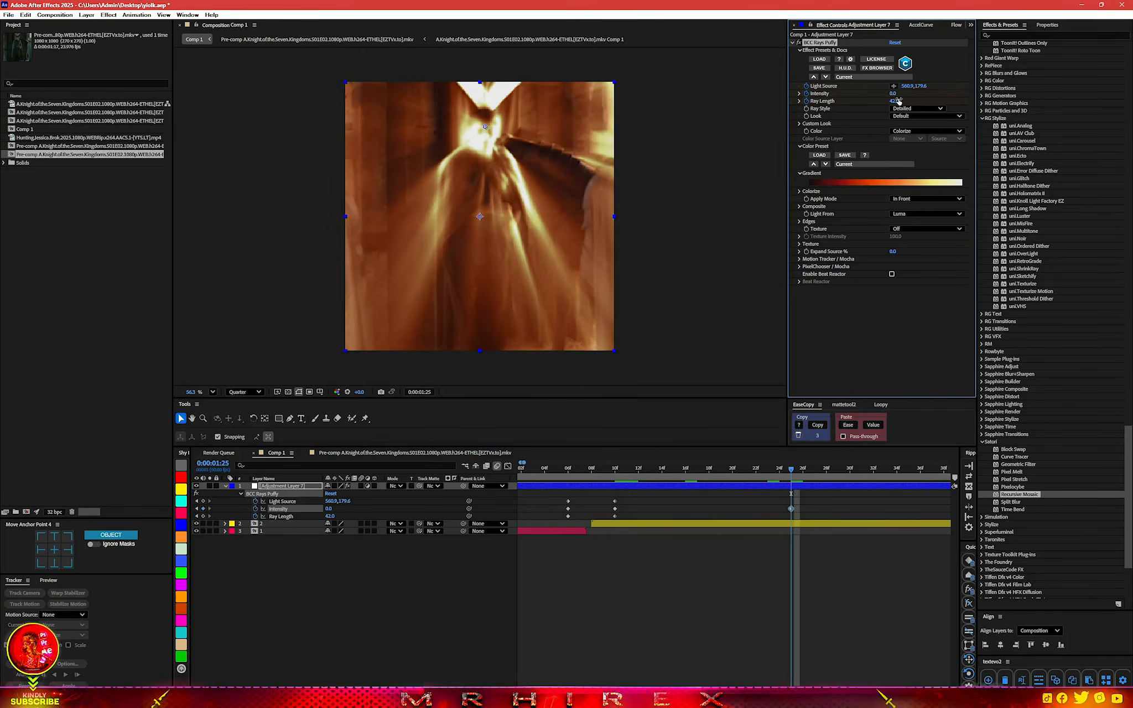
left_click_drag(894, 101, 724, 138)
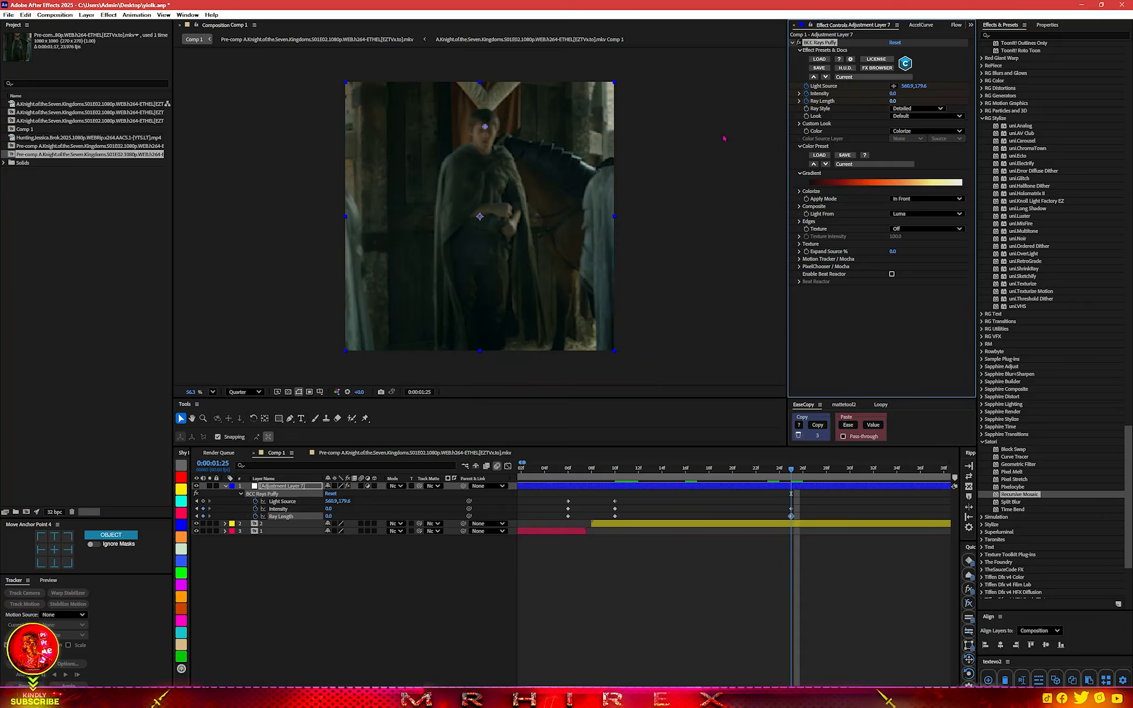
- Tighten the rays' two peak keyframe groups around the cut, moving them to 0:00:01:07 and 0:00:01:09
scroll(782, 603, "down", 4)
scroll(662, 572, "up", 3)
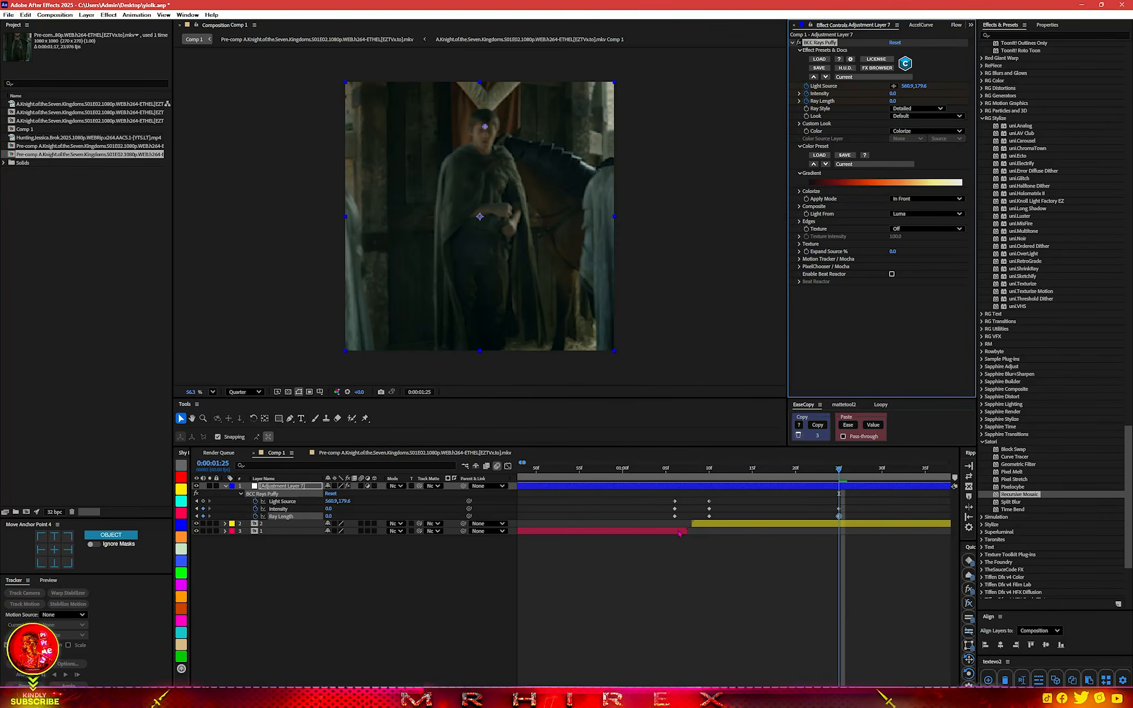
left_click_drag(673, 477, 684, 517)
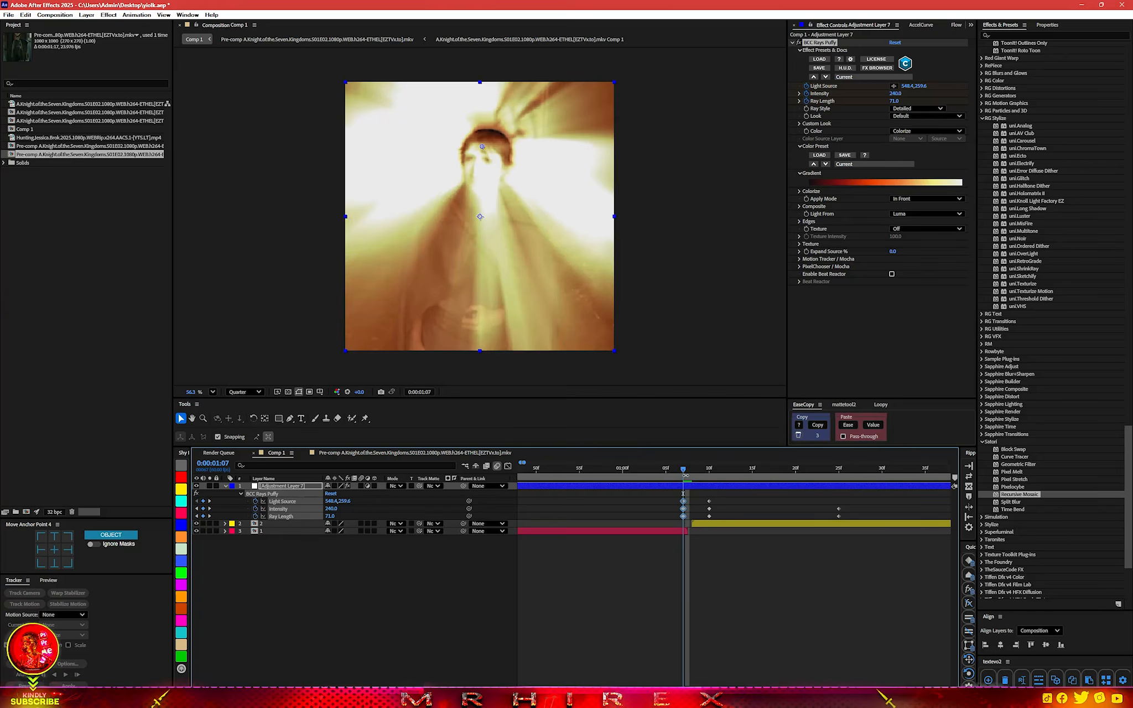
left_click(696, 472)
left_click_drag(695, 471, 708, 520)
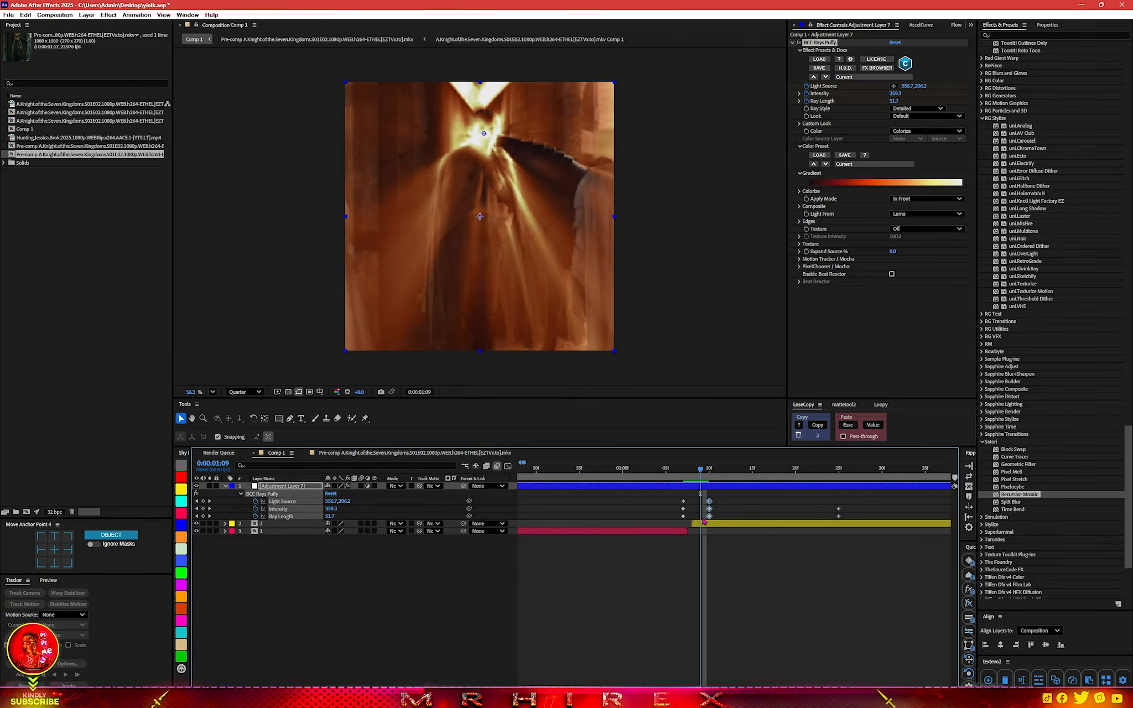
key("alt+Left")
- Move the opening Intensity and Ray Length keyframes a few frames later, closer to the cut between the clips
left_click_drag(851, 504, 825, 520)
scroll(778, 544, "down", 4)
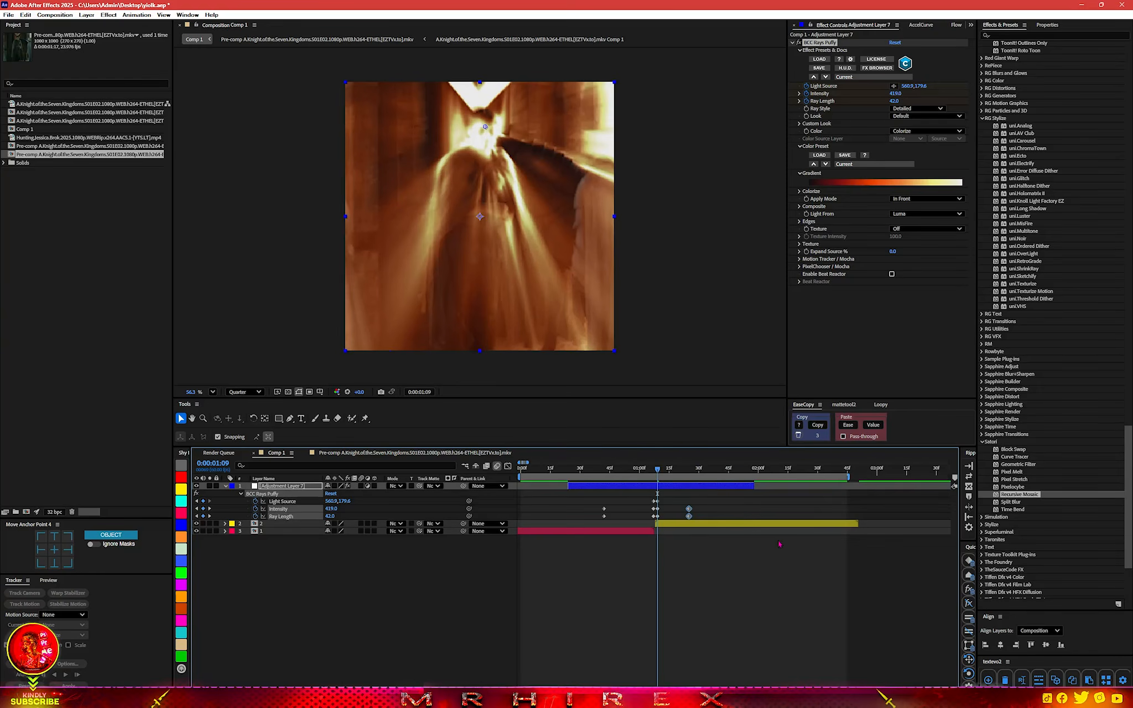
left_click_drag(630, 503, 611, 517)
scroll(579, 574, "down", 6)
scroll(525, 507, "up", 7)
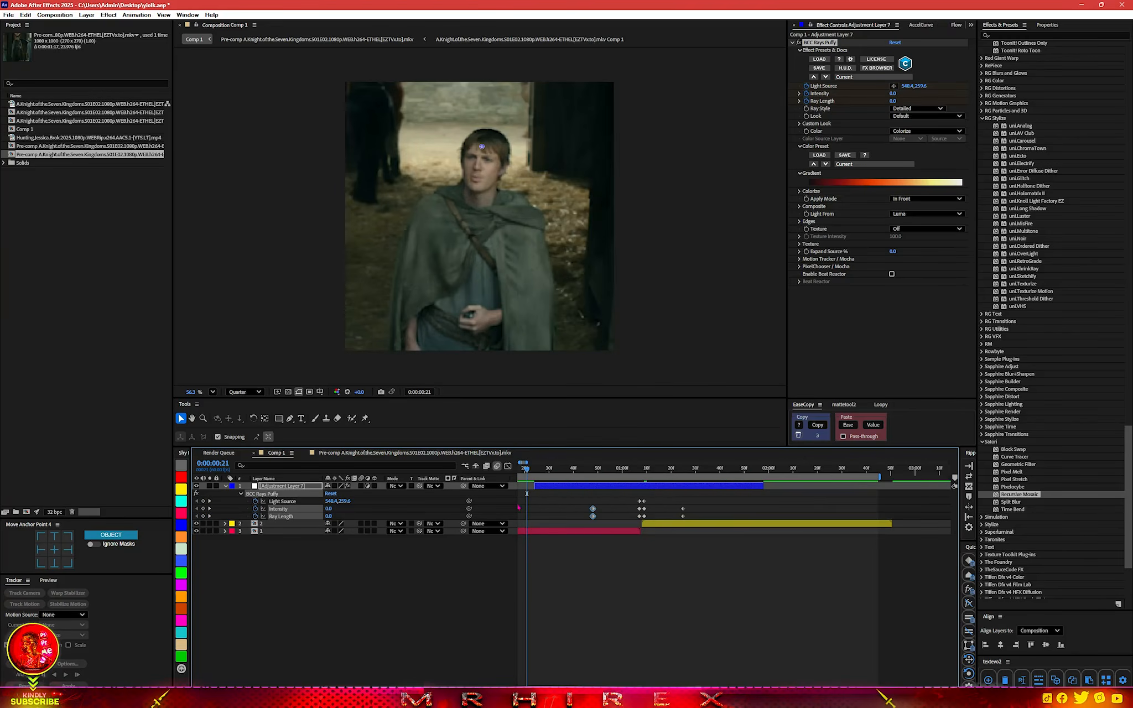
- Preview the rays transition and move the opening Intensity and Ray Length keyframes slightly earlier, further from the cut
key("space")
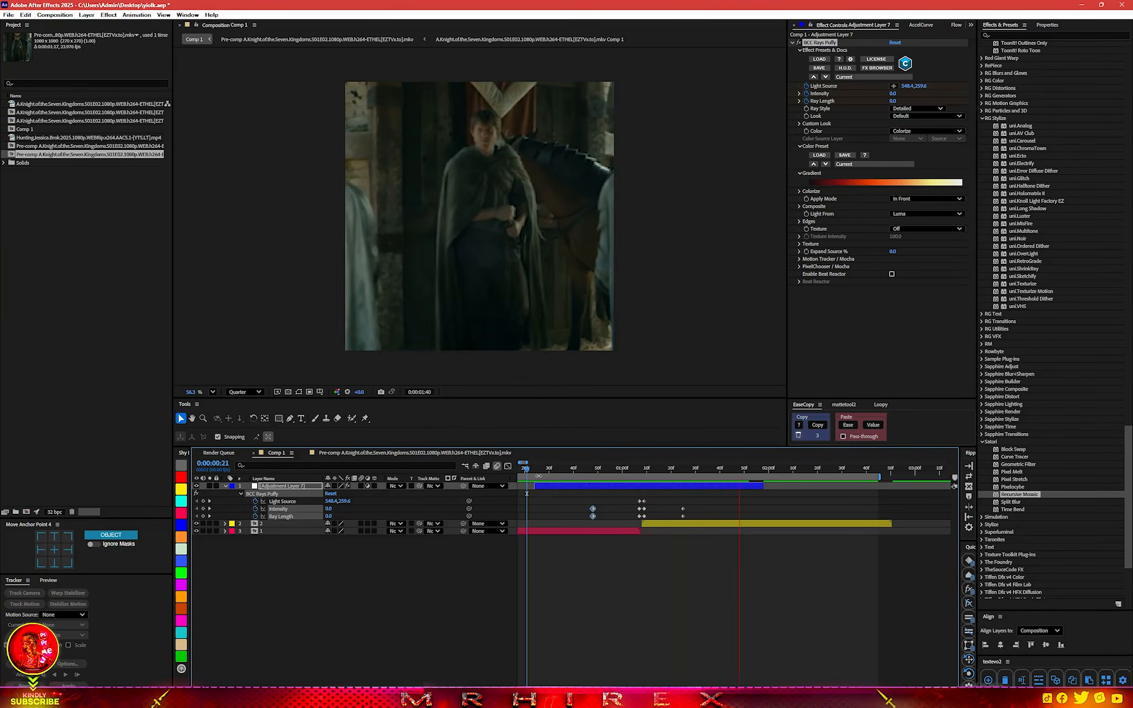
key("space")
left_click(537, 471)
left_click_drag(593, 518, 582, 520)
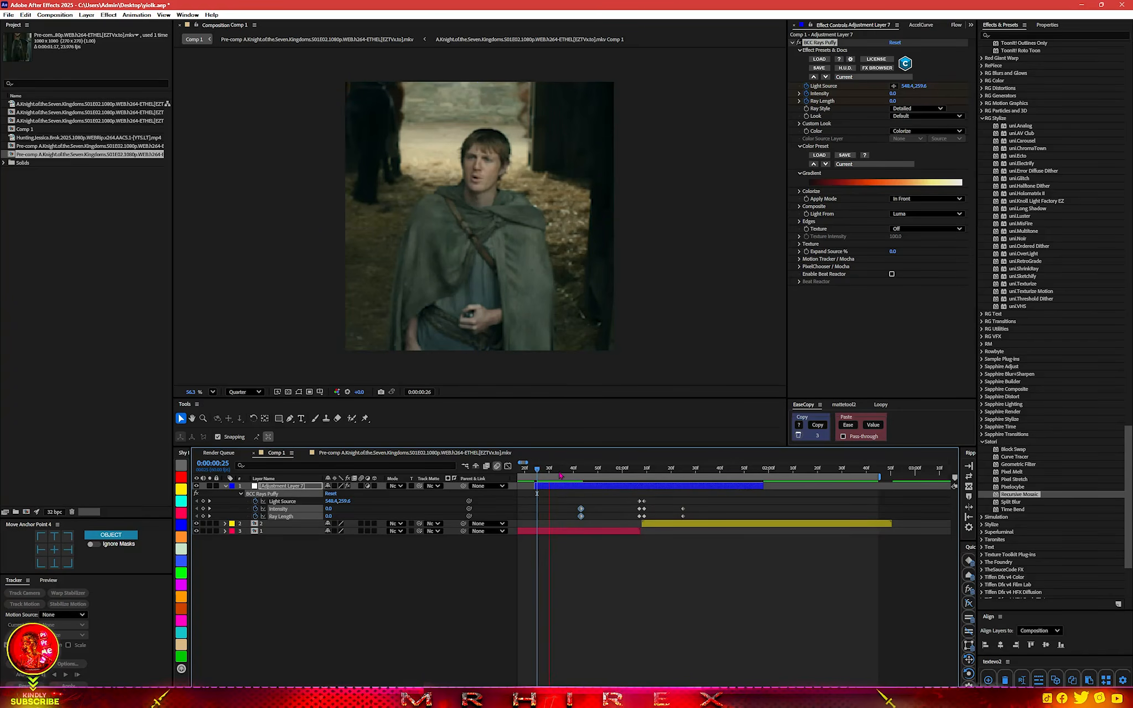
key("space")
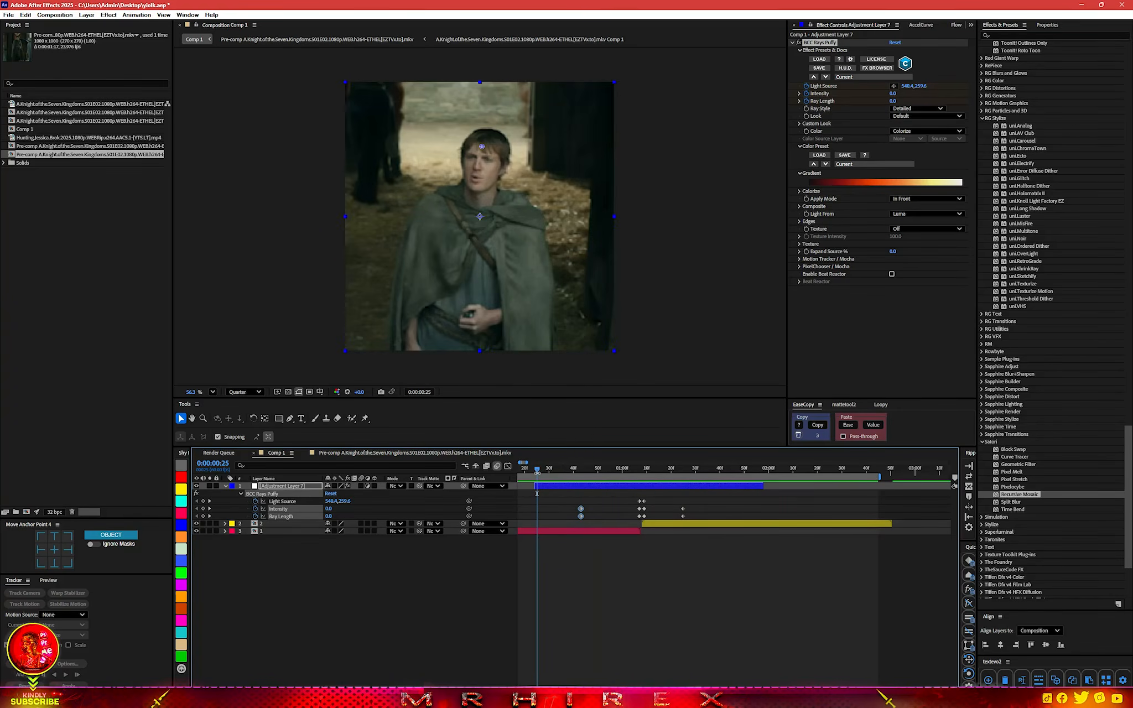
key("space")
- Apply Easy Ease to all Light Source, Intensity and Ray Length keyframes of BCC Rays Puffy
left_click_drag(537, 472, 640, 476)
left_click_drag(698, 501, 557, 519)
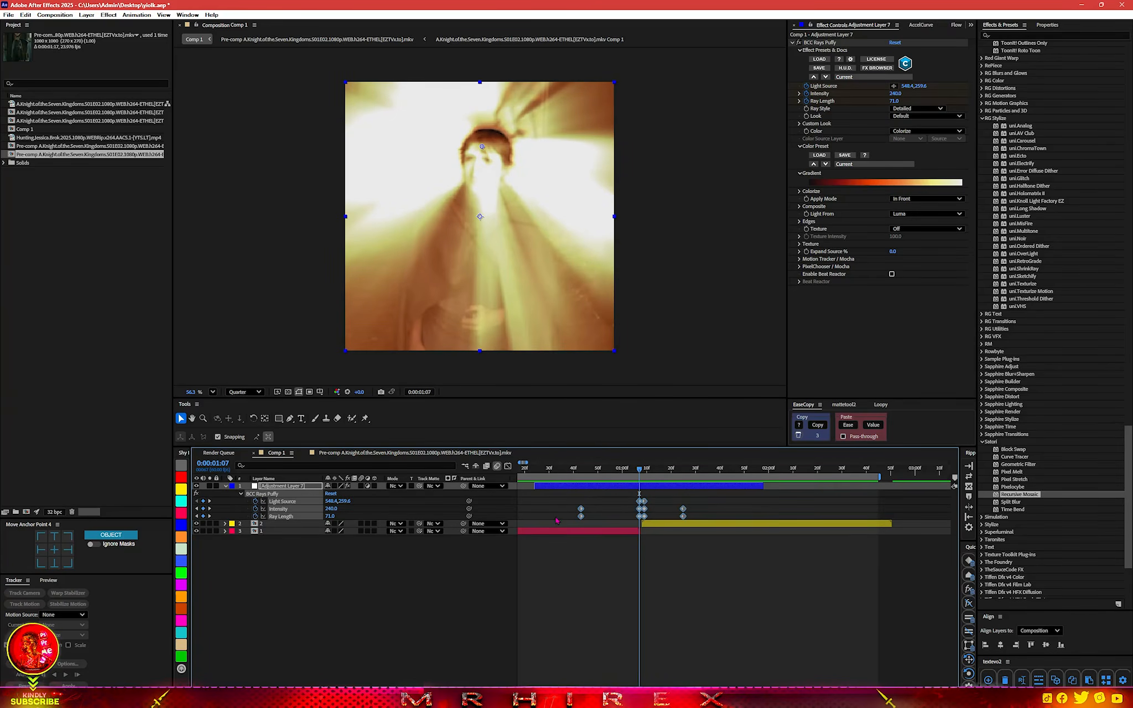
left_click(710, 500)
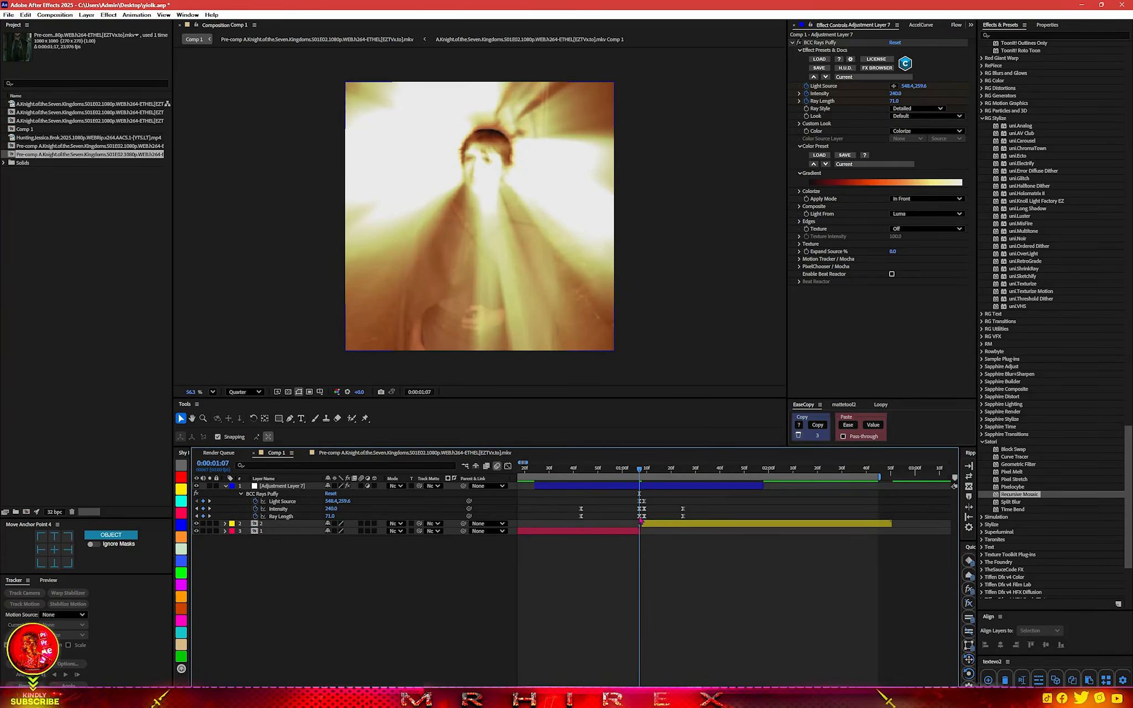
- Spread the rays' two peak keyframe groups slightly apart around the cut and preview the transition
key("equal")
key("equal")
key("equal")
left_click_drag(653, 496, 623, 522)
key("minus")
key("minus")
key("minus")
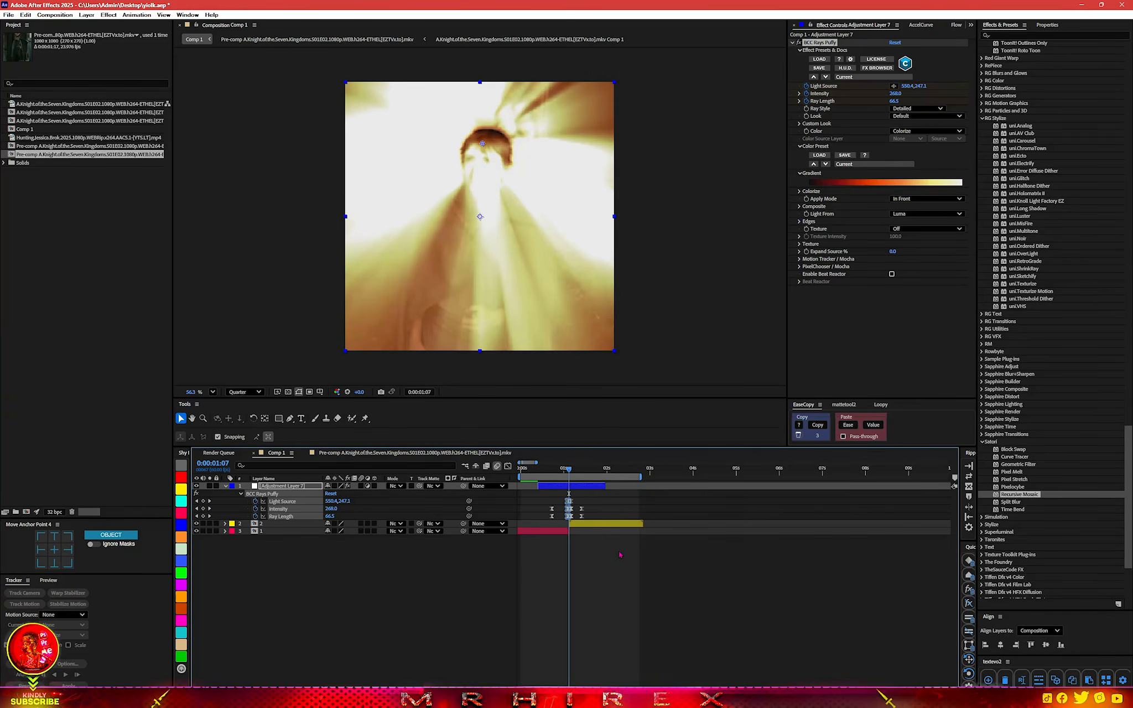
left_click_drag(530, 468, 689, 468)
key("space")
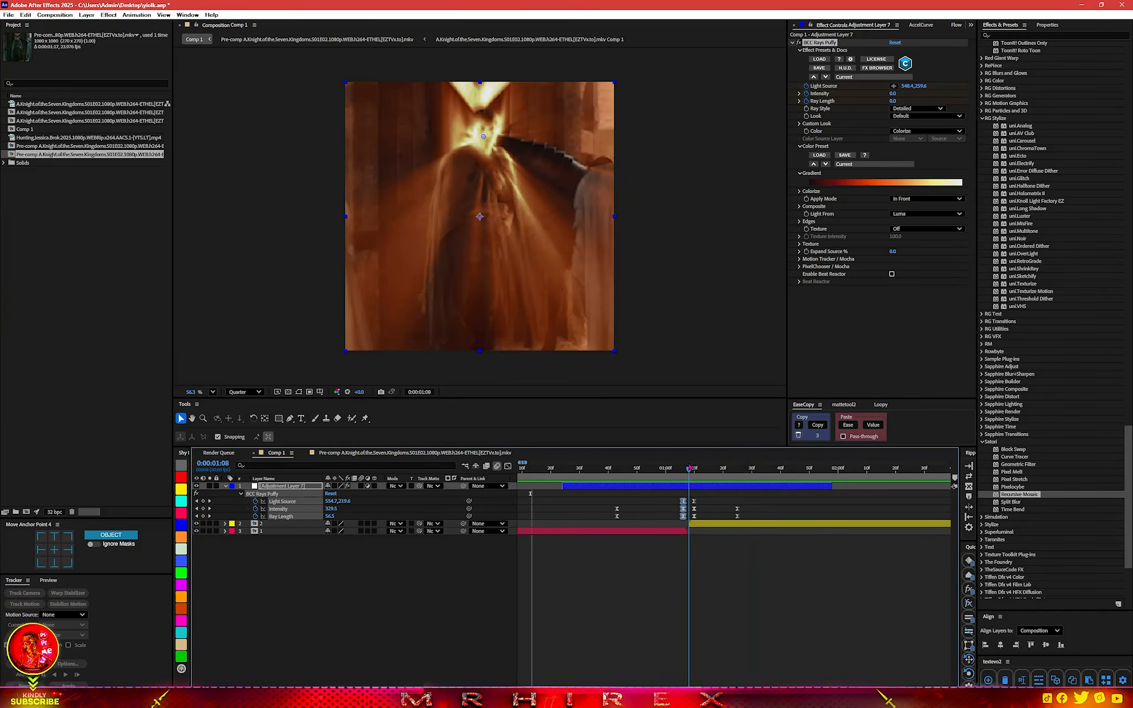
- Try the red-green, violets, blues and blue-green colour presets on the rays and preview the blue-green look
left_click(850, 165)
left_click(849, 164)
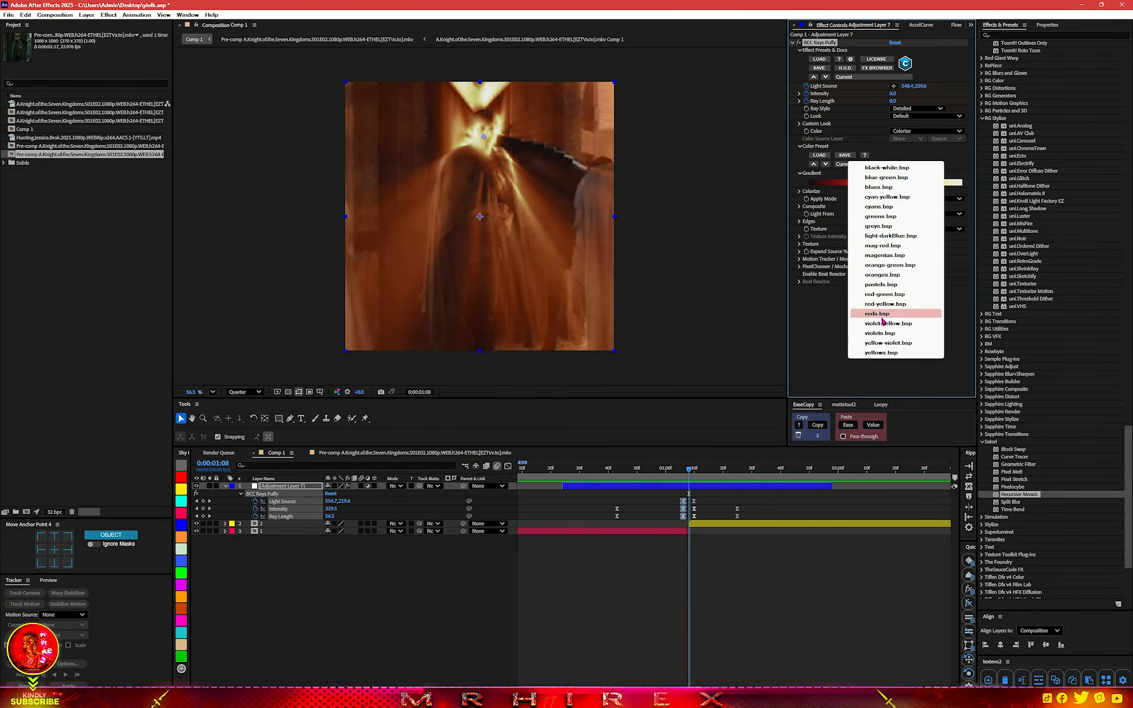
left_click(883, 293)
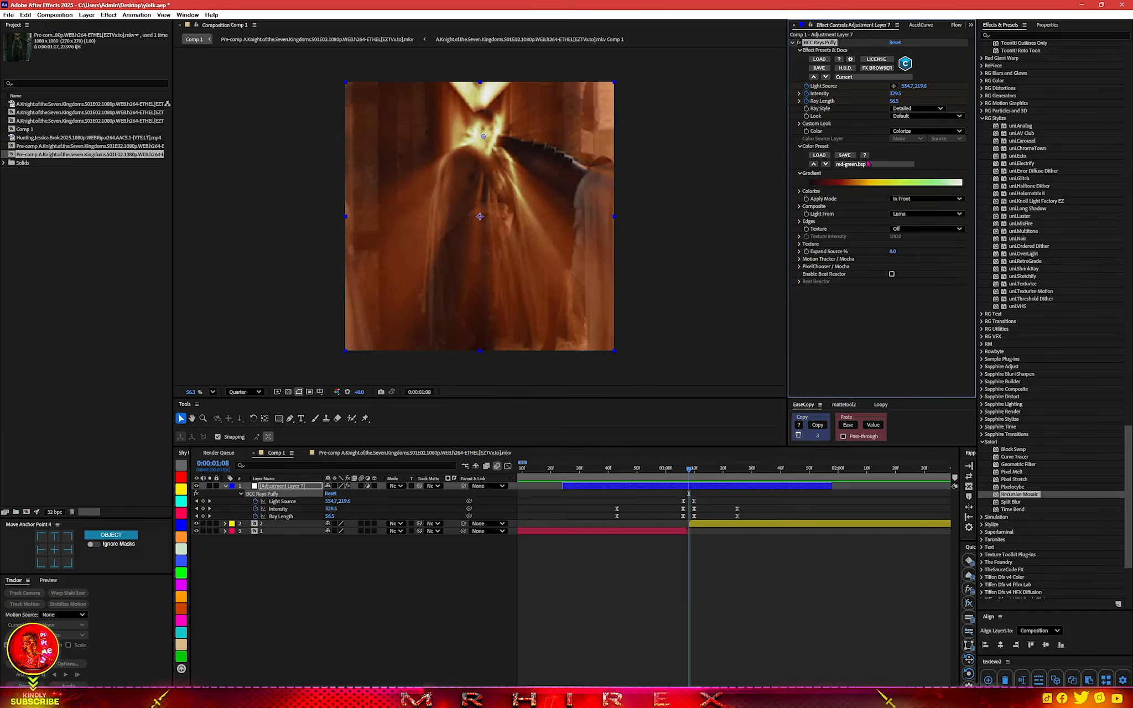
left_click(866, 165)
left_click(890, 335)
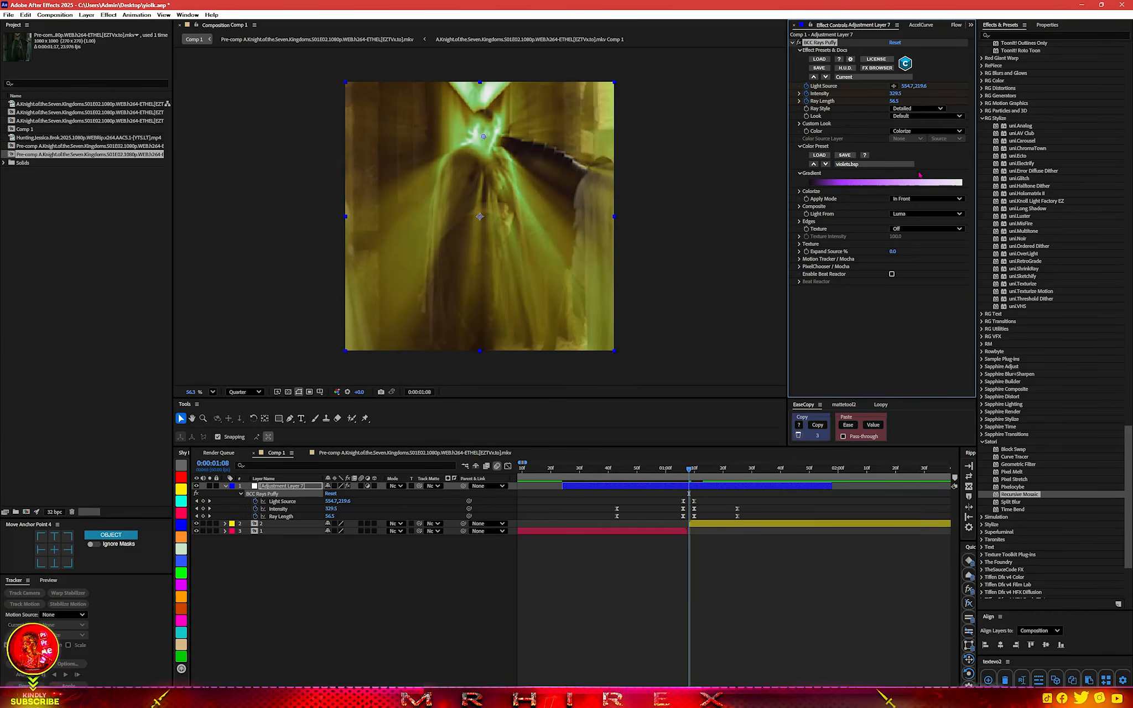
left_click(878, 167)
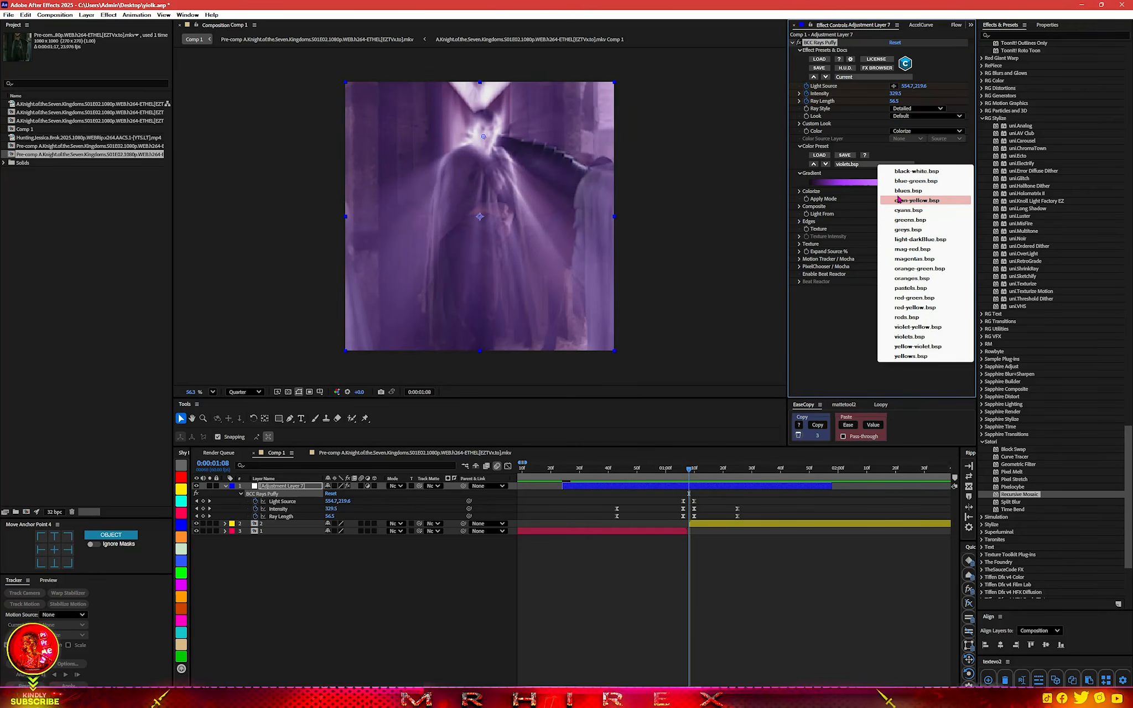
left_click(902, 190)
left_click(846, 165)
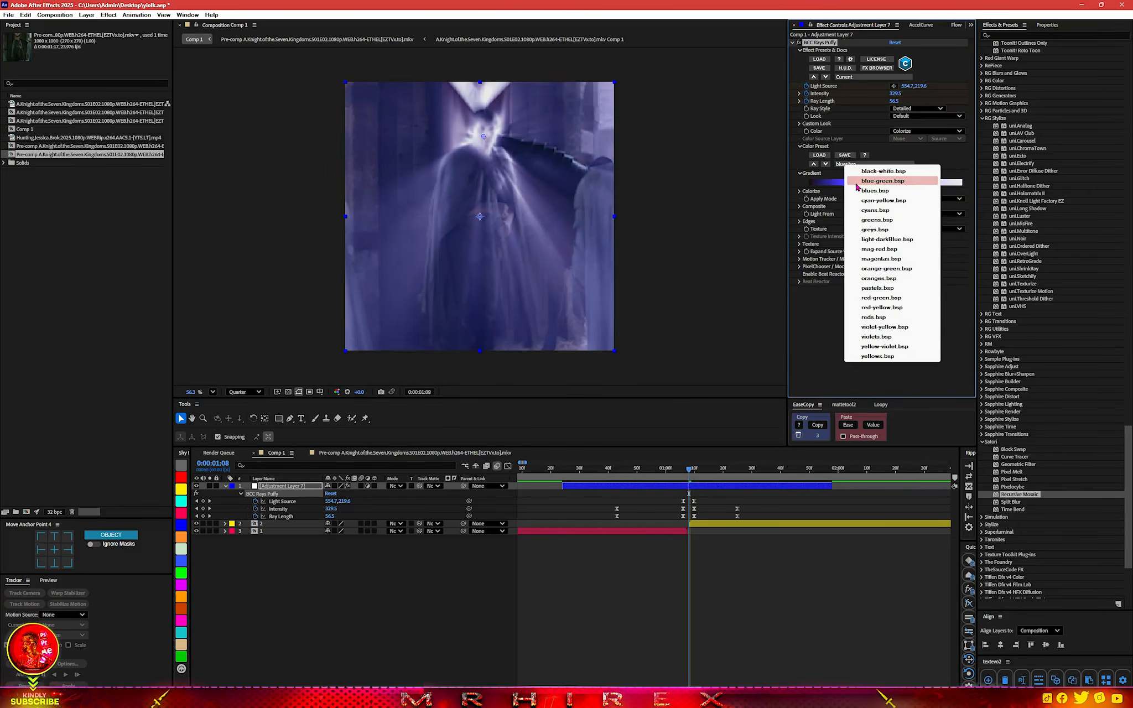
left_click(854, 179)
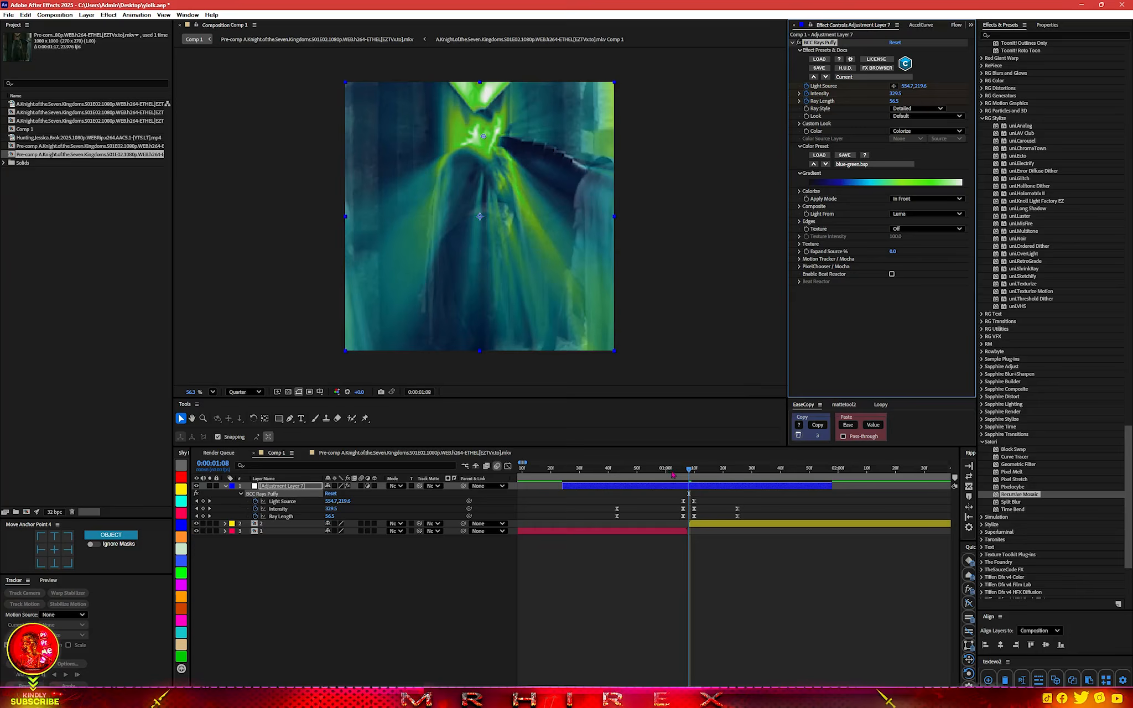
left_click_drag(671, 470, 559, 476)
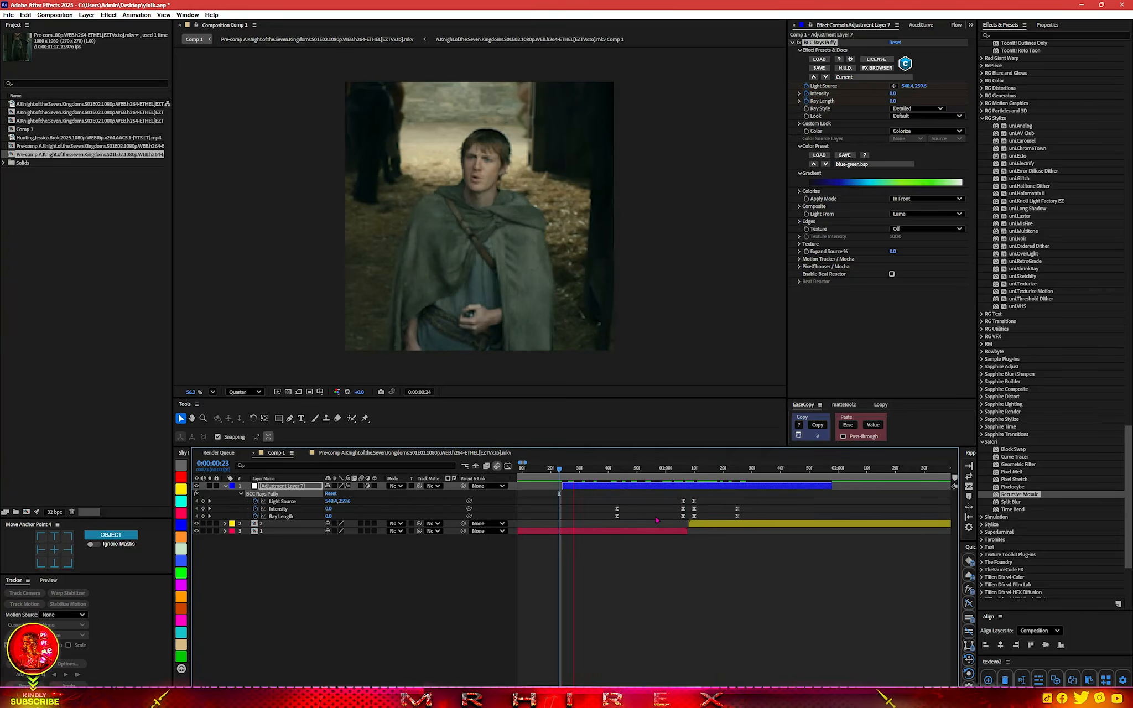
mouse_move(686, 471)
left_mouse_down()
mouse_move(713, 470)
mouse_move(608, 470)
mouse_move(698, 469)
mouse_move(686, 470)
left_mouse_up()
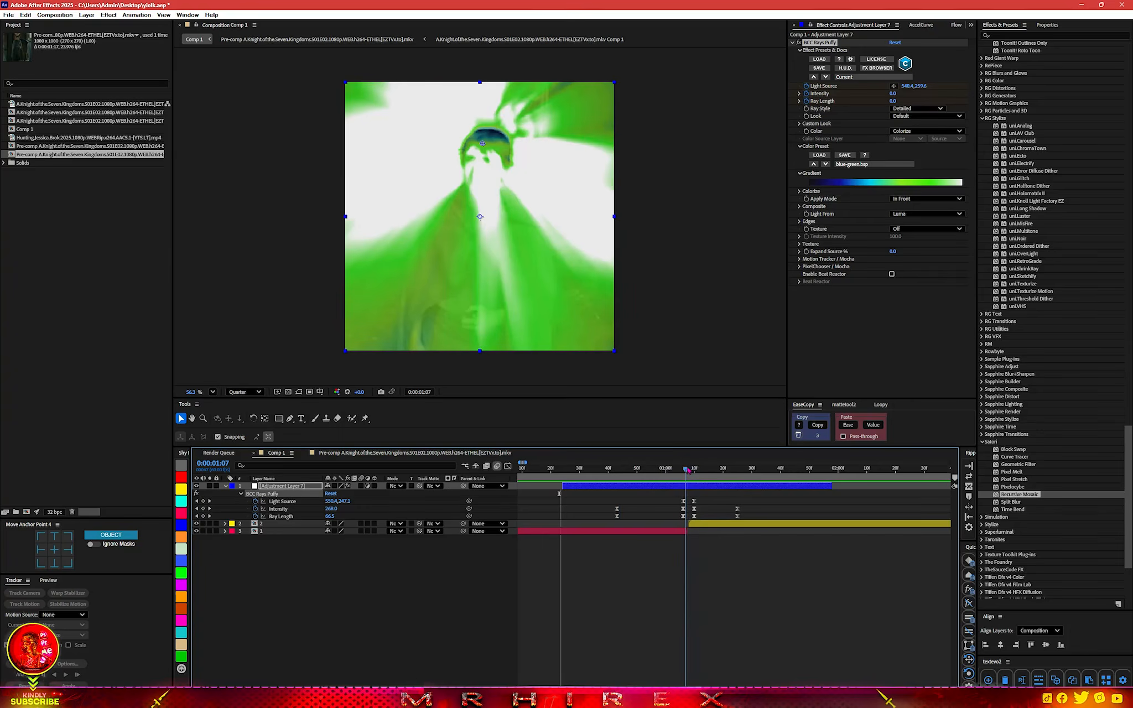
- Try the orange-green and red-yellow colour presets on the rays at 0:00:01:07
left_click(874, 164)
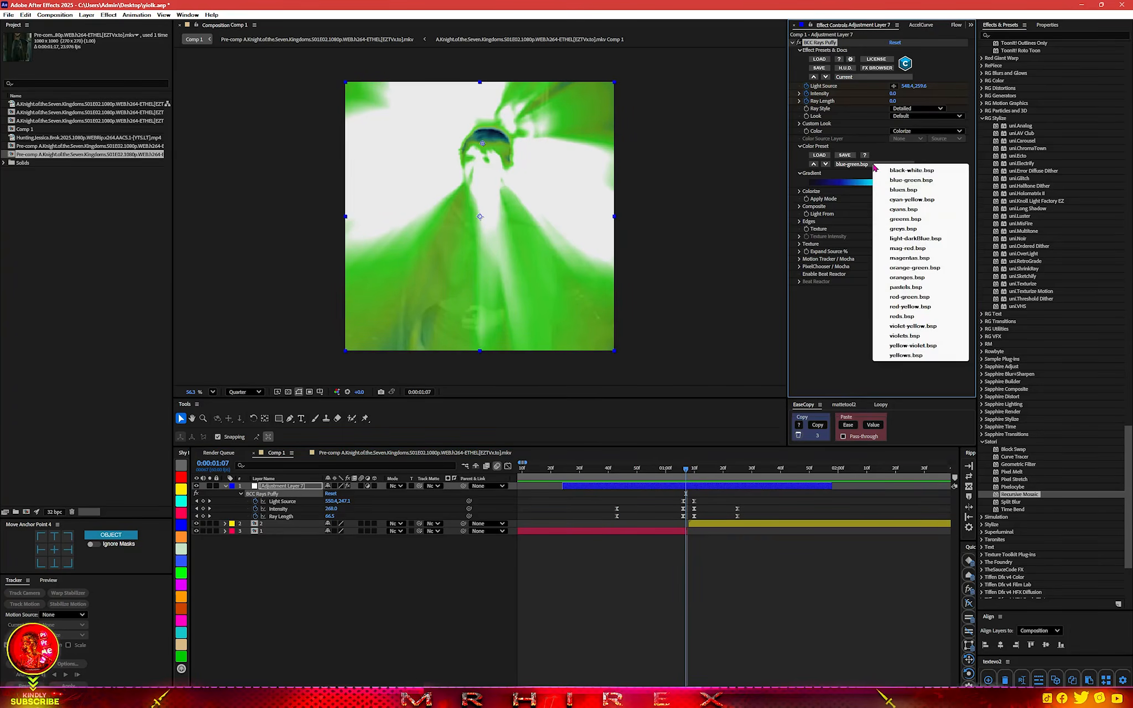
left_click(909, 268)
left_click(874, 165)
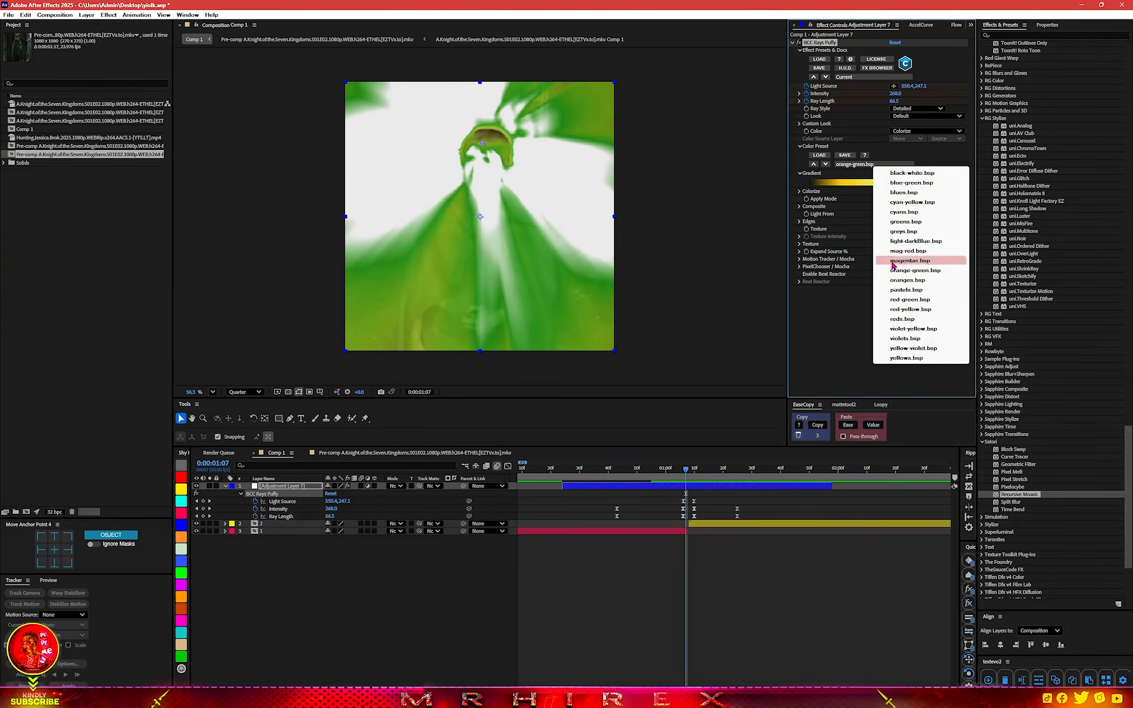
left_click(902, 310)
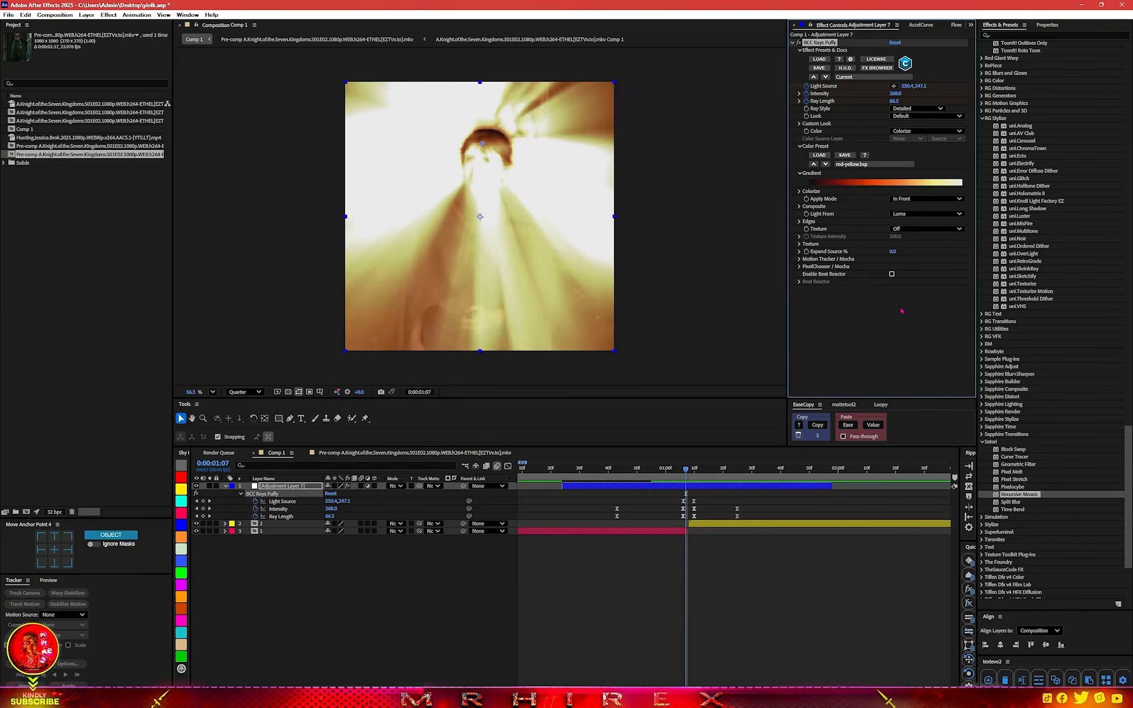
- Try adjusting Hue and raising Saturation to about 61 in the rays' Colorize settings
left_click(799, 259)
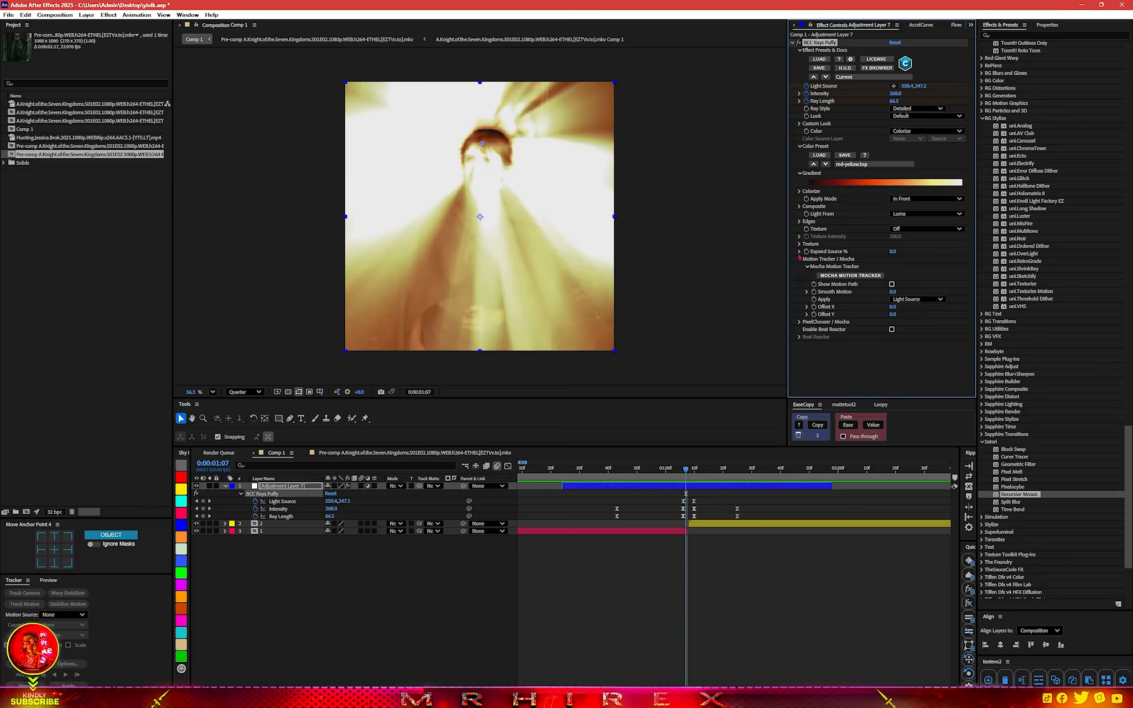
left_click(799, 192)
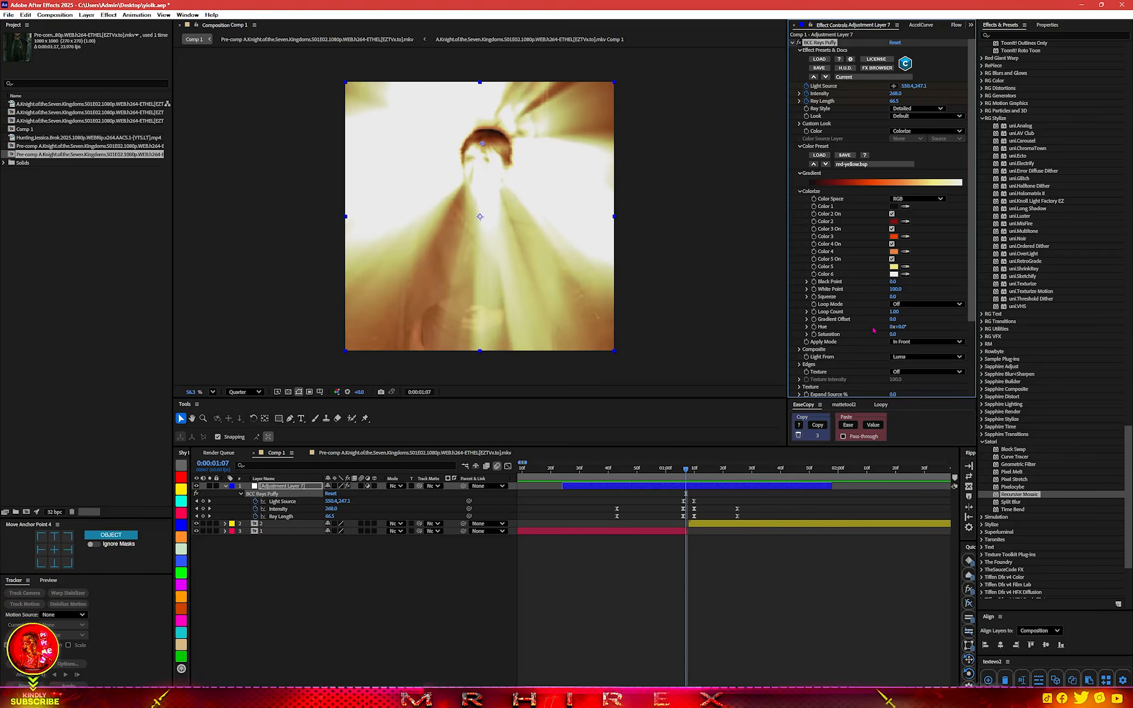
mouse_move(913, 326)
left_mouse_down()
mouse_move(828, 334)
mouse_move(949, 325)
mouse_move(900, 333)
mouse_move(909, 331)
left_mouse_up()
key("ctrl+z")
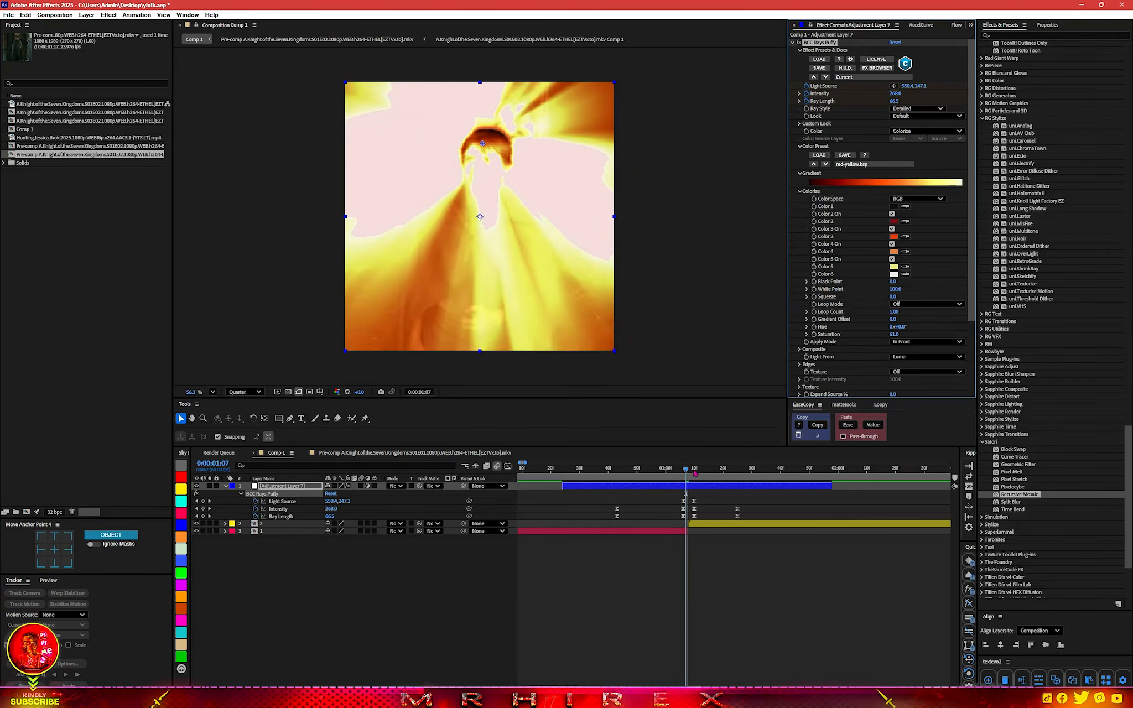
- Apply the light-darkBlue colour preset to the rays at 0:00:01:12 and collapse the Colorize settings
mouse_move(695, 472)
left_mouse_down()
mouse_move(728, 471)
mouse_move(591, 470)
mouse_move(699, 469)
left_mouse_up()
left_click(861, 165)
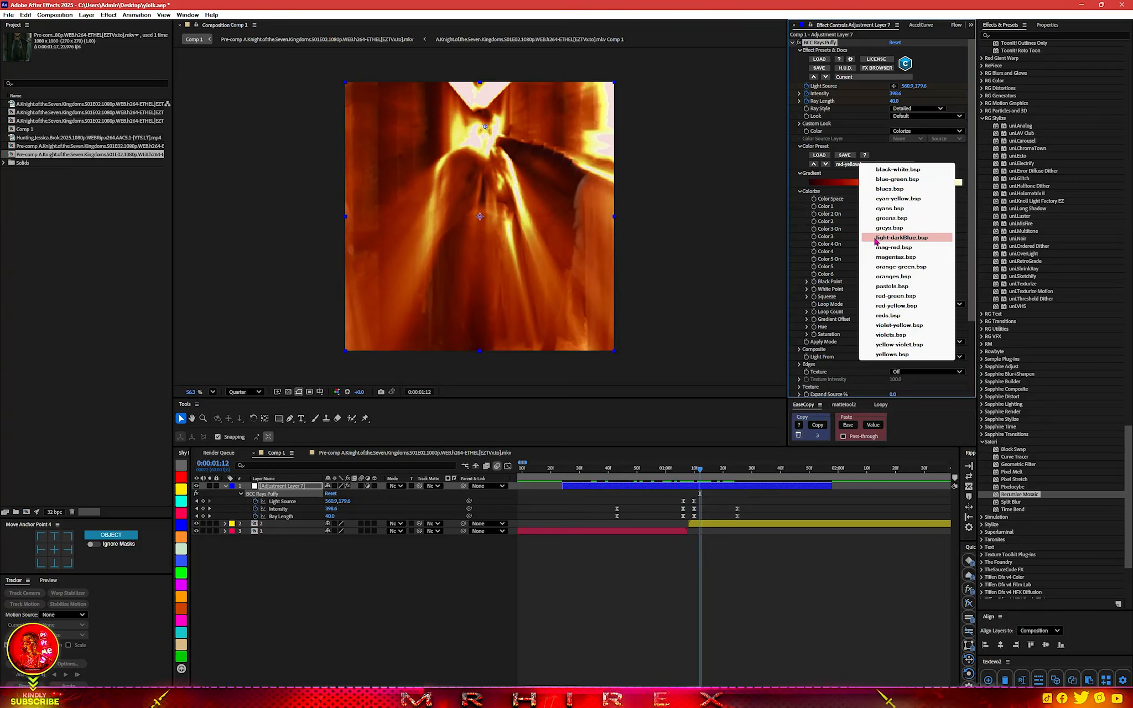
left_click(876, 239)
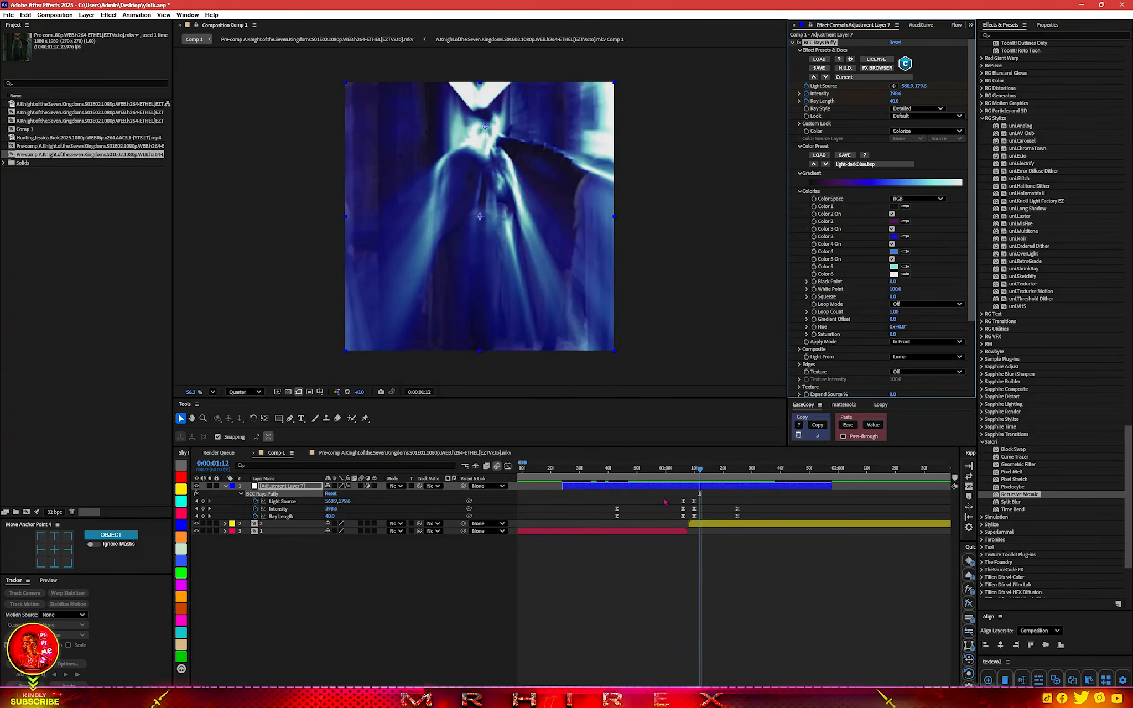
left_click_drag(639, 474, 704, 486)
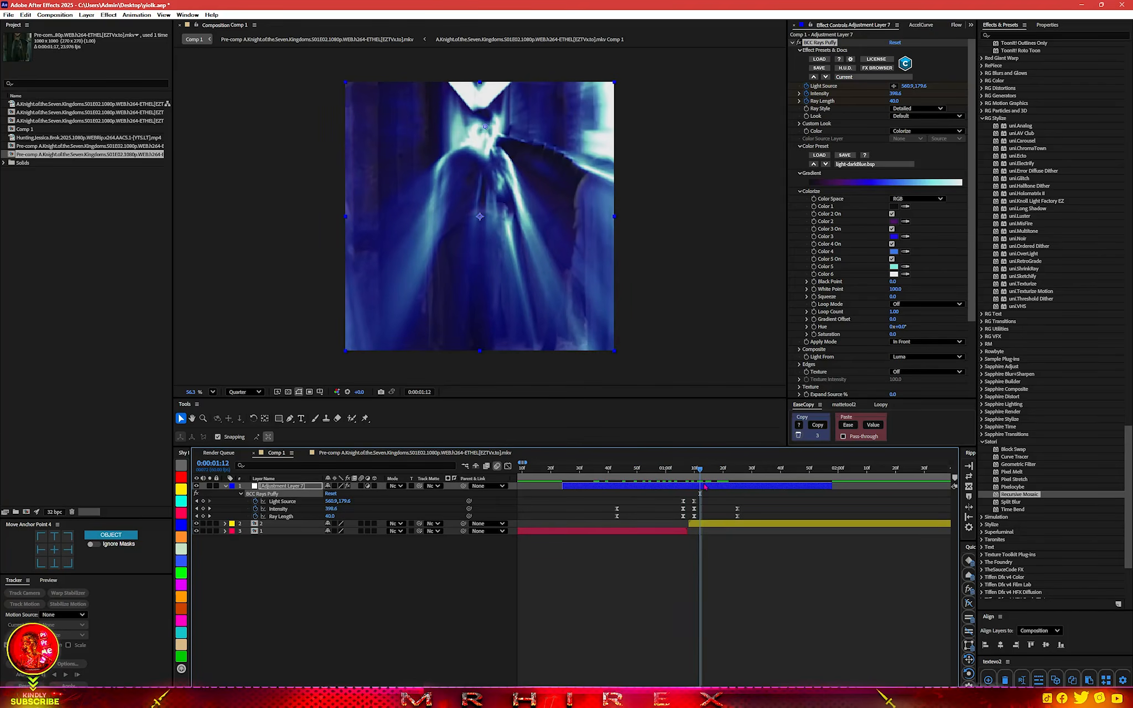
left_click(800, 191)
left_click(827, 364)
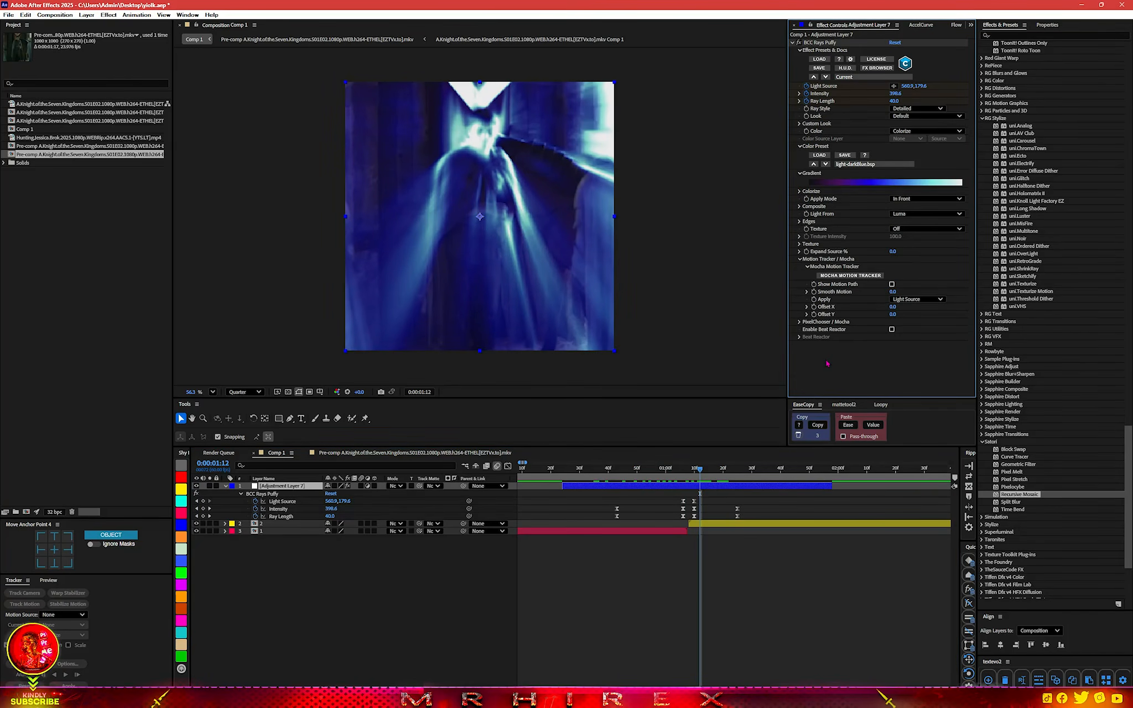
key("ctrl+space")
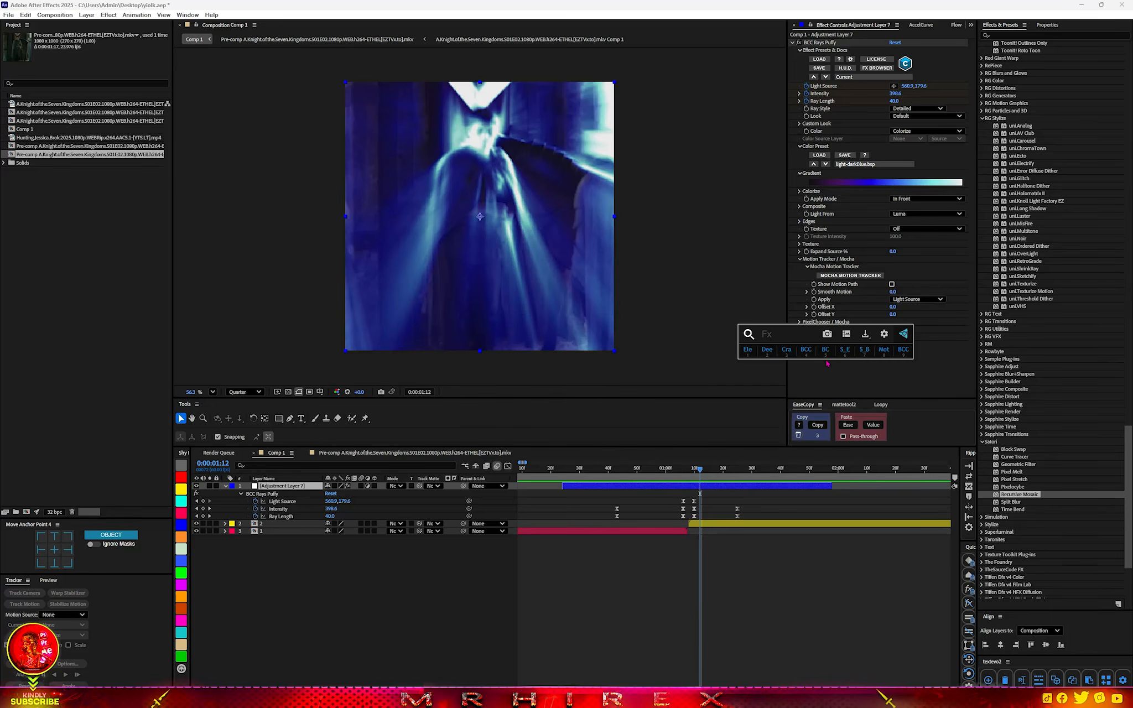
type("glit")
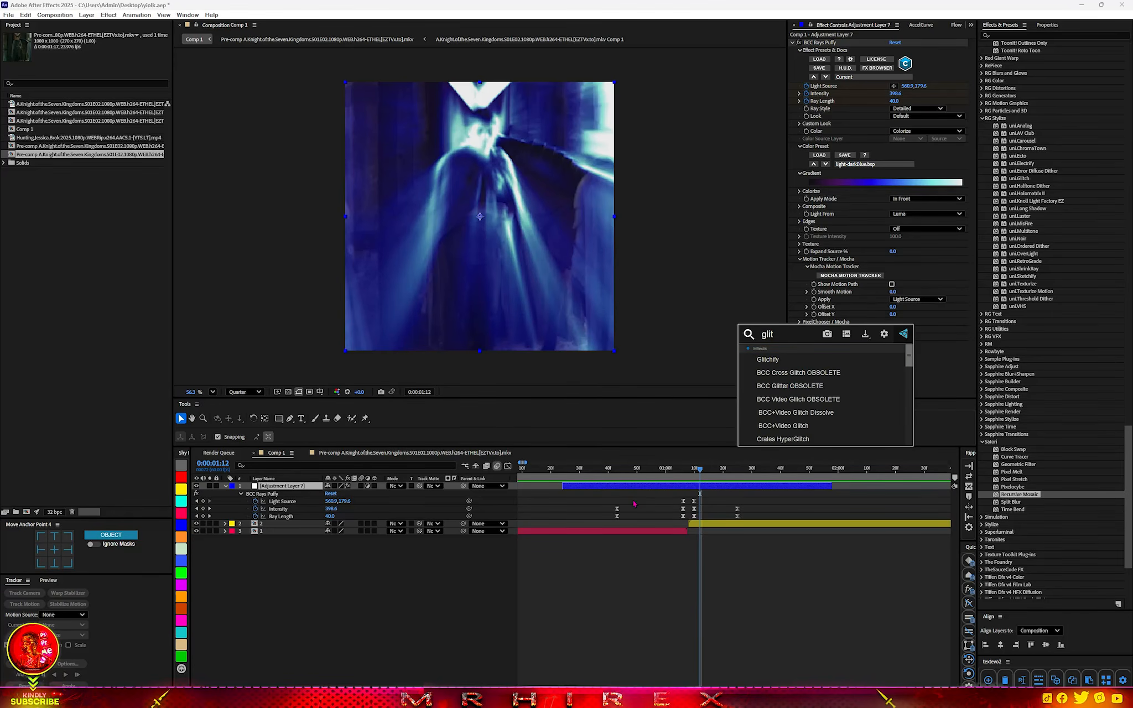
left_click(608, 553)
- Duplicate the rays adjustment layer and delete BCC Rays Puffy from the lower of the two copies
left_click(598, 486)
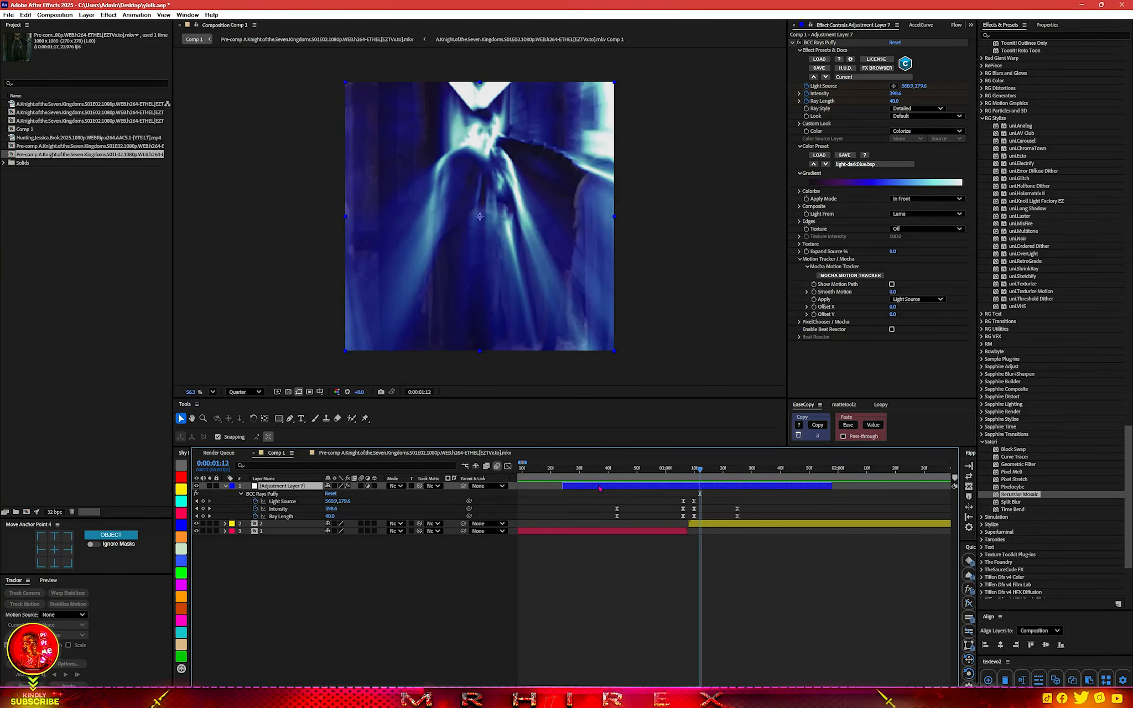
key("ctrl+d")
left_click(603, 495)
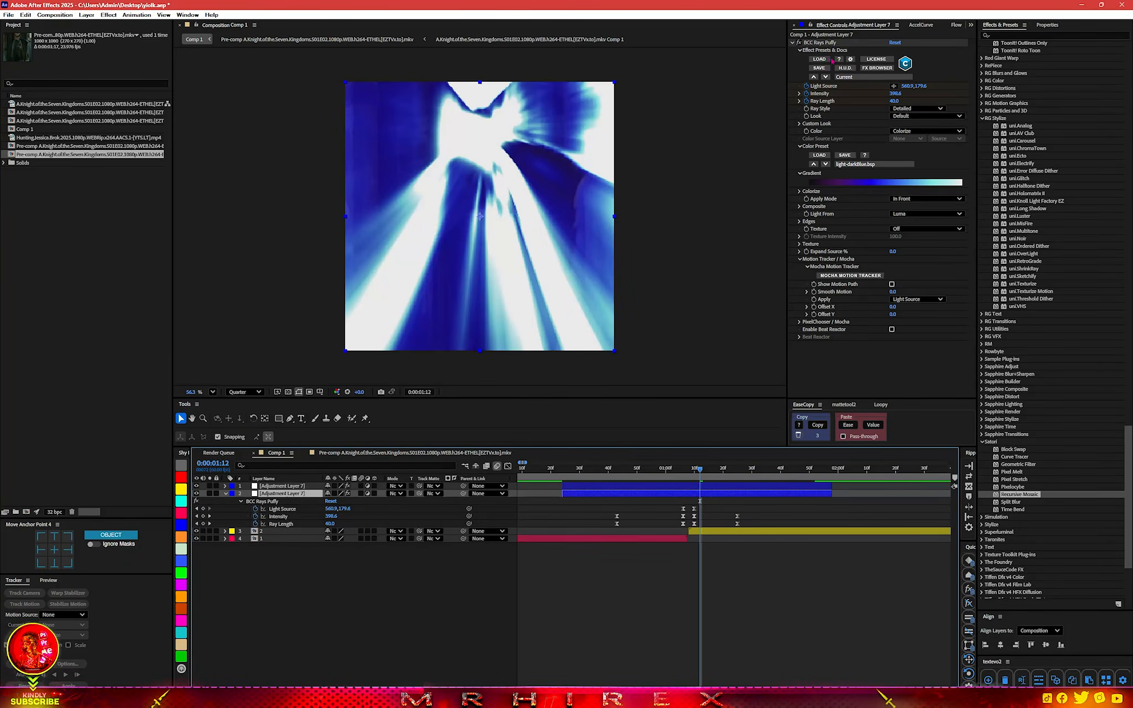
left_click(821, 43)
key("Delete")
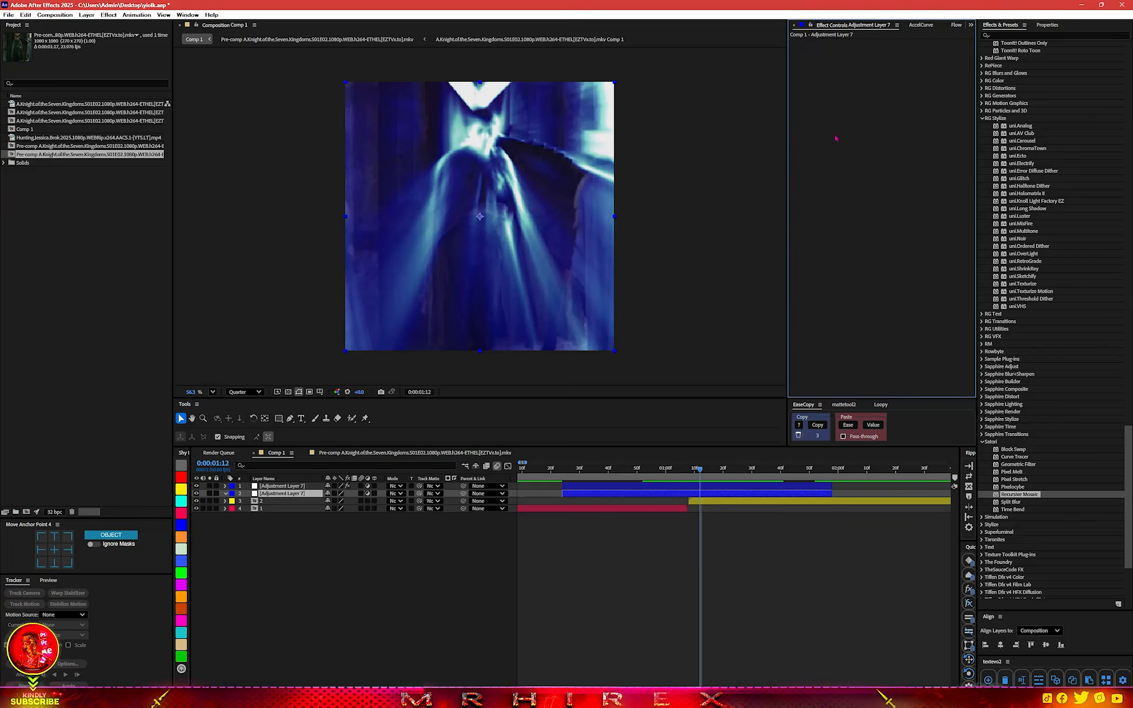
- Find and apply the Glitchify effect to the lower, now empty adjustment layer
key("ctrl+space")
type("glitch")
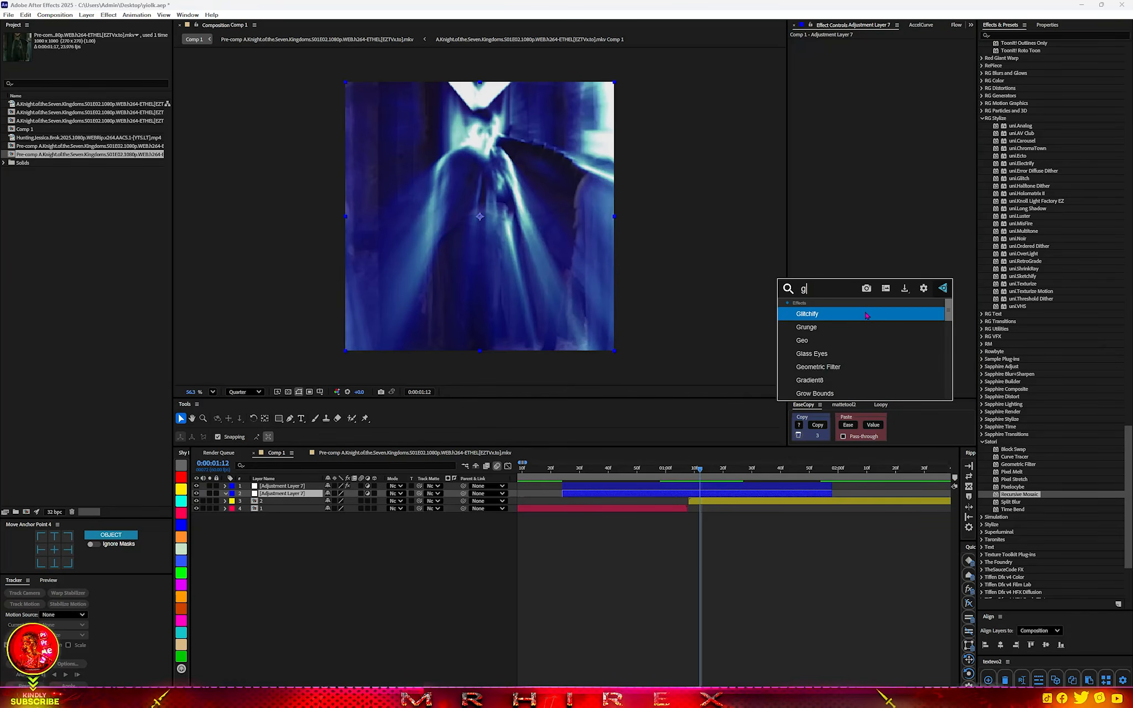
key("Return")
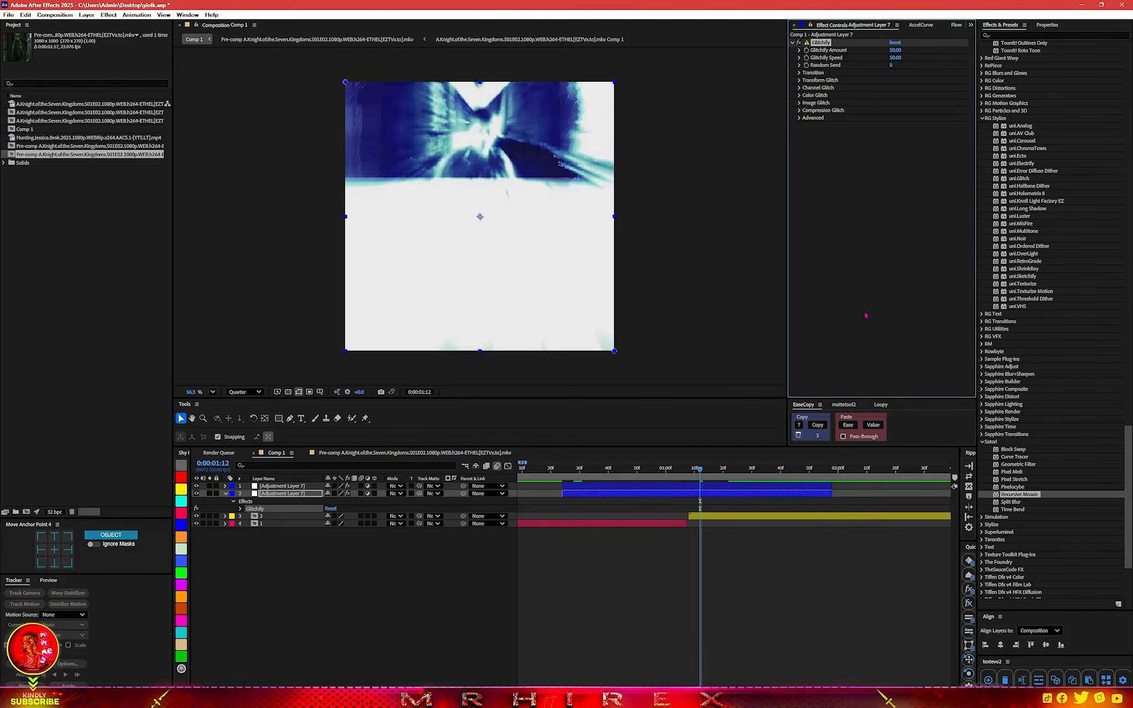
- Keyframe Glitchify Amount and Speed at 0 on both sides of the cut, starting at 0:00:00:44 and ending well past it
mouse_move(703, 474)
left_mouse_down()
mouse_move(640, 475)
mouse_move(688, 474)
left_mouse_up()
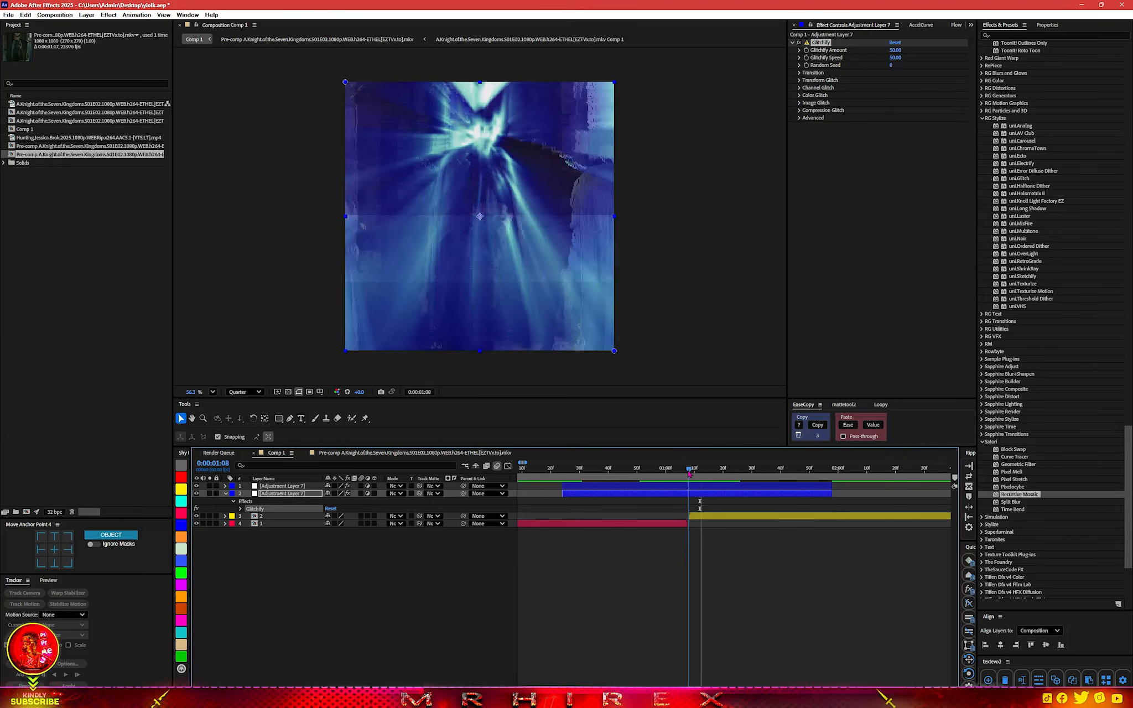
left_click_drag(895, 50, 864, 50)
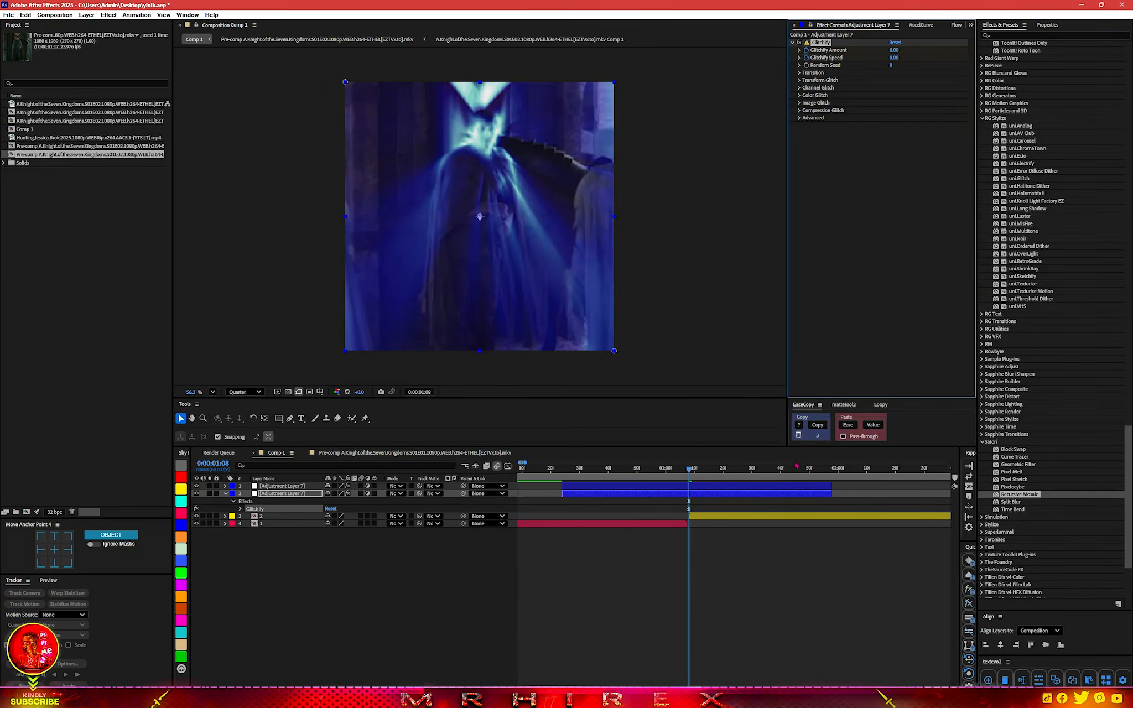
left_click_drag(688, 472, 619, 472)
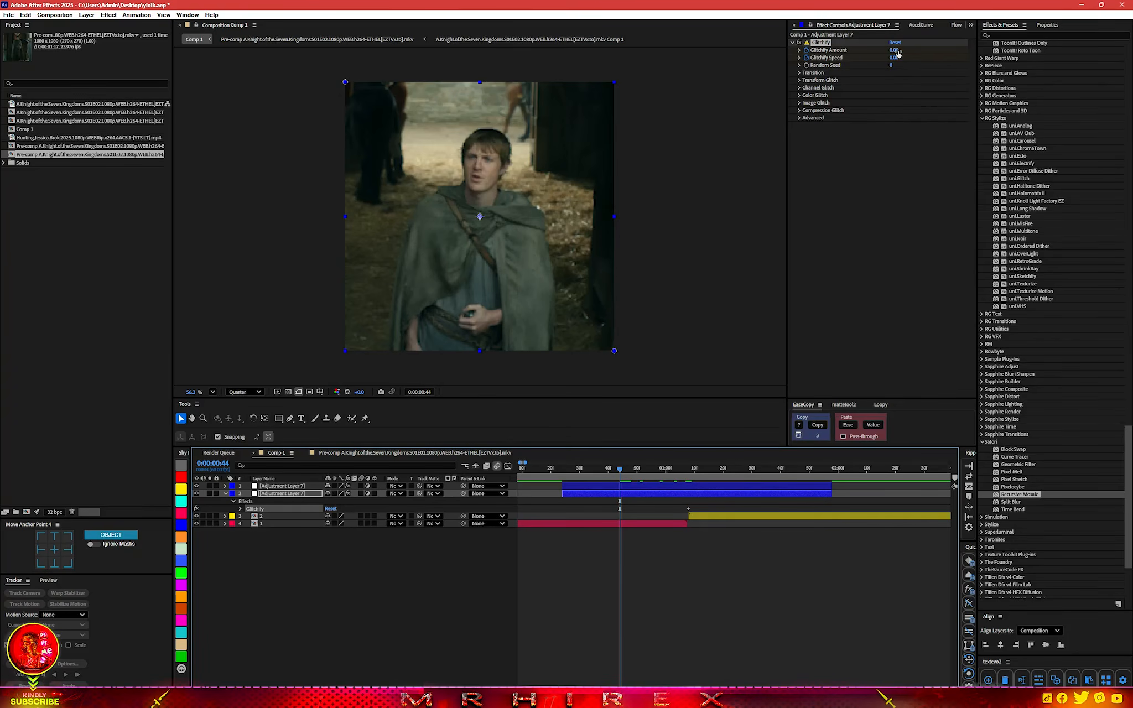
key("u")
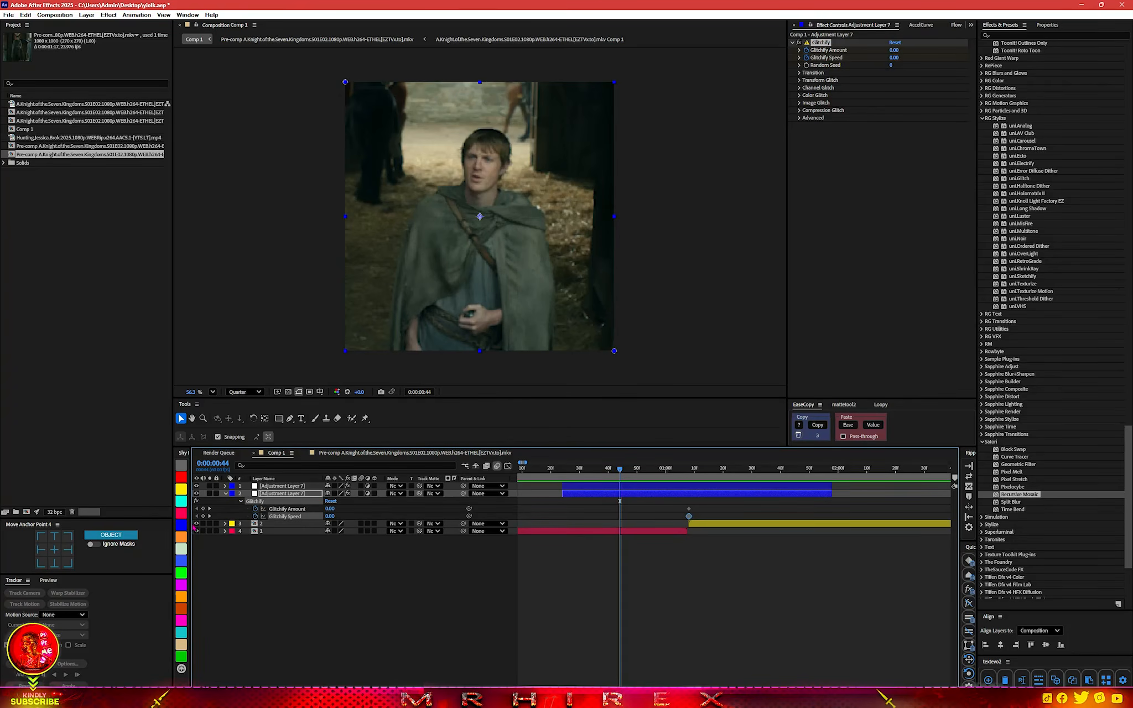
left_click(203, 509)
left_click(203, 516)
left_click_drag(713, 504, 775, 508)
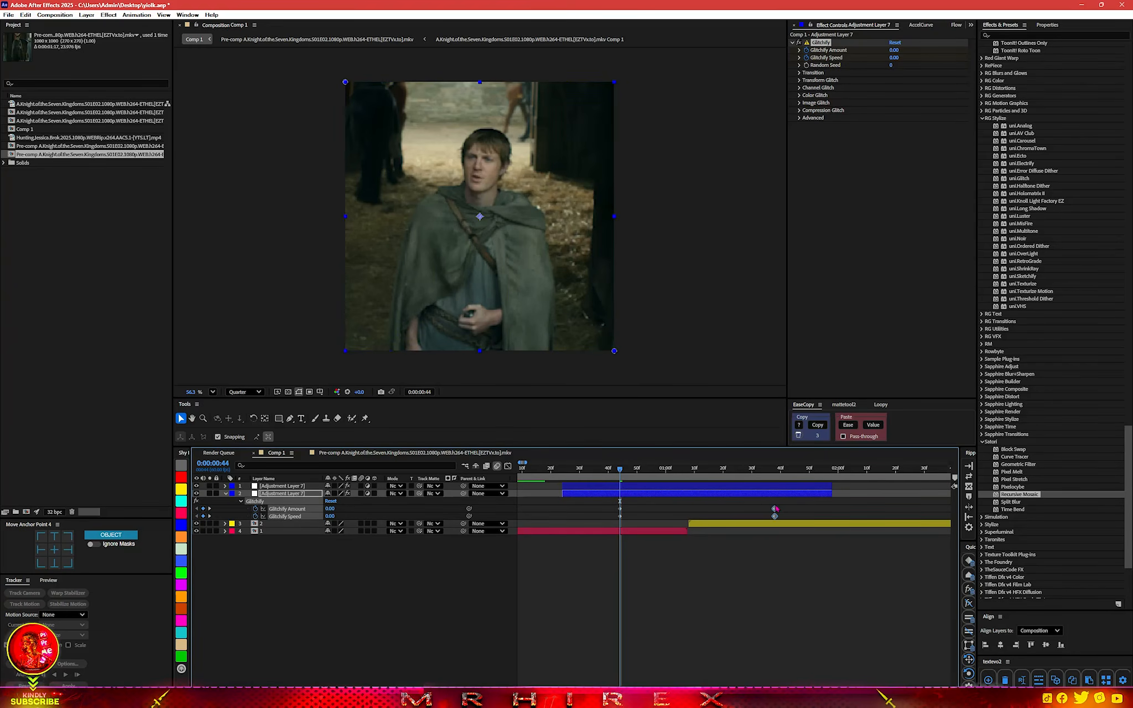
- Keyframe Glitchify Amount at 45 and Glitchify Speed at 30 at 0:00:01:07, and preview the transition
left_click_drag(626, 471, 686, 471)
left_click_drag(894, 58, 915, 44)
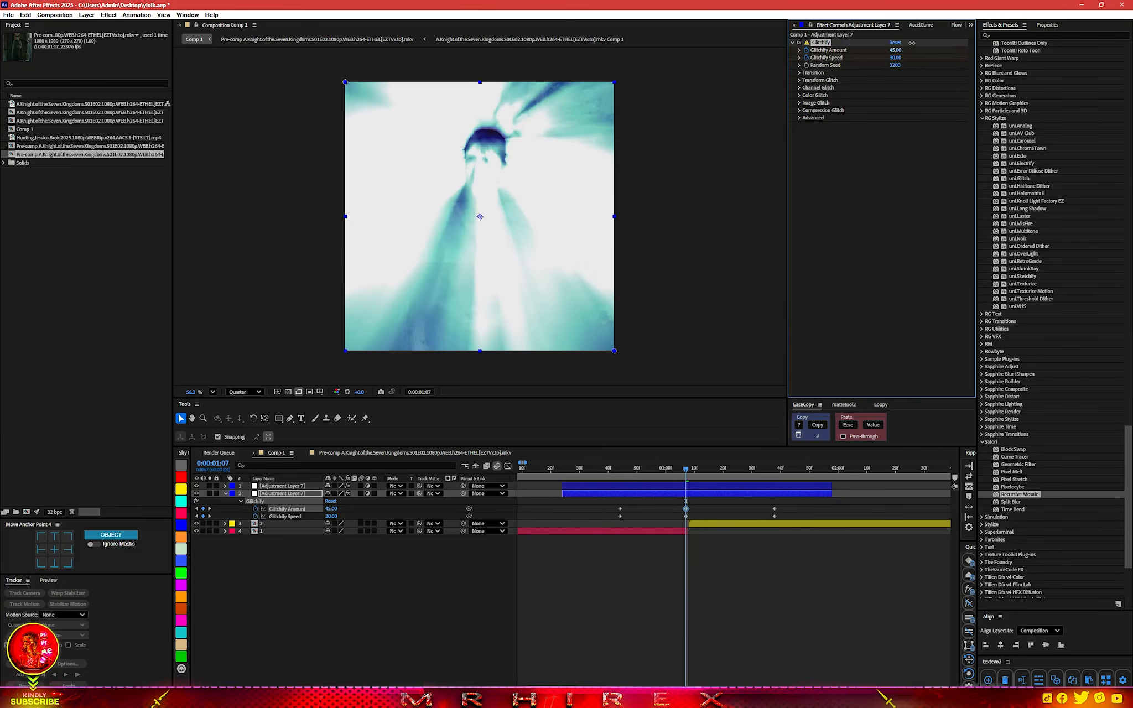
left_click_drag(694, 465, 739, 475)
key("space")
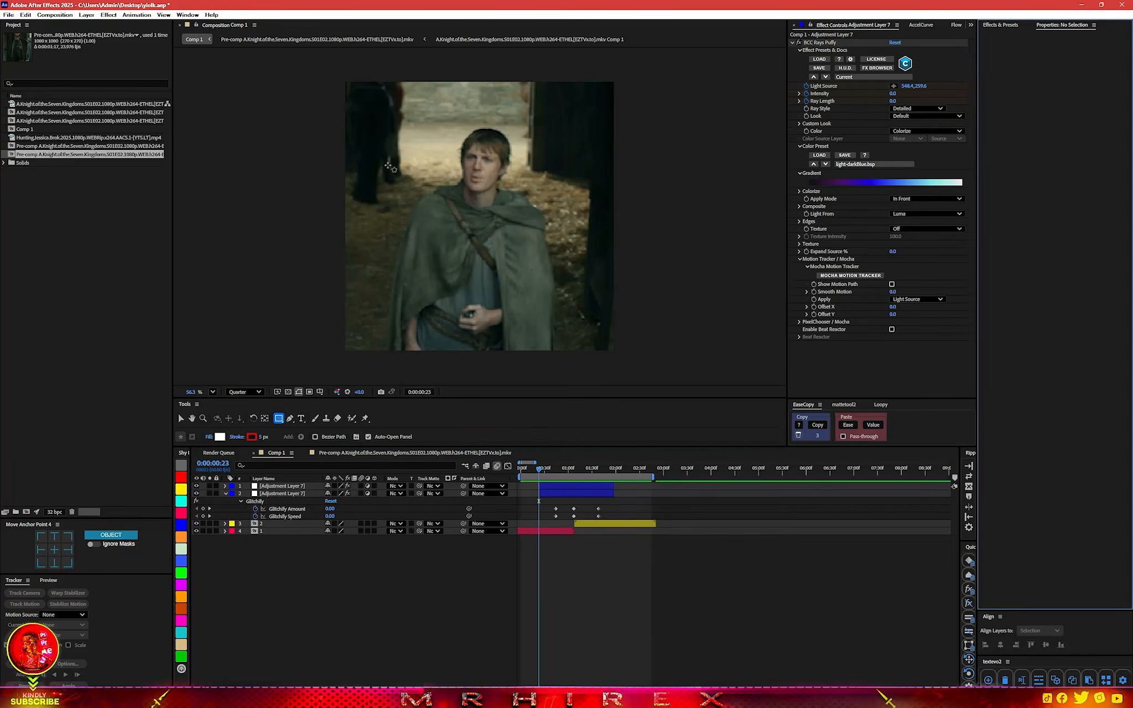
- Draw a rectangle shape about 795 by 514 px over the man's head and chest and remove its fill
mouse_move(382, 120)
left_mouse_down()
mouse_move(536, 170)
mouse_move(580, 249)
left_mouse_up()
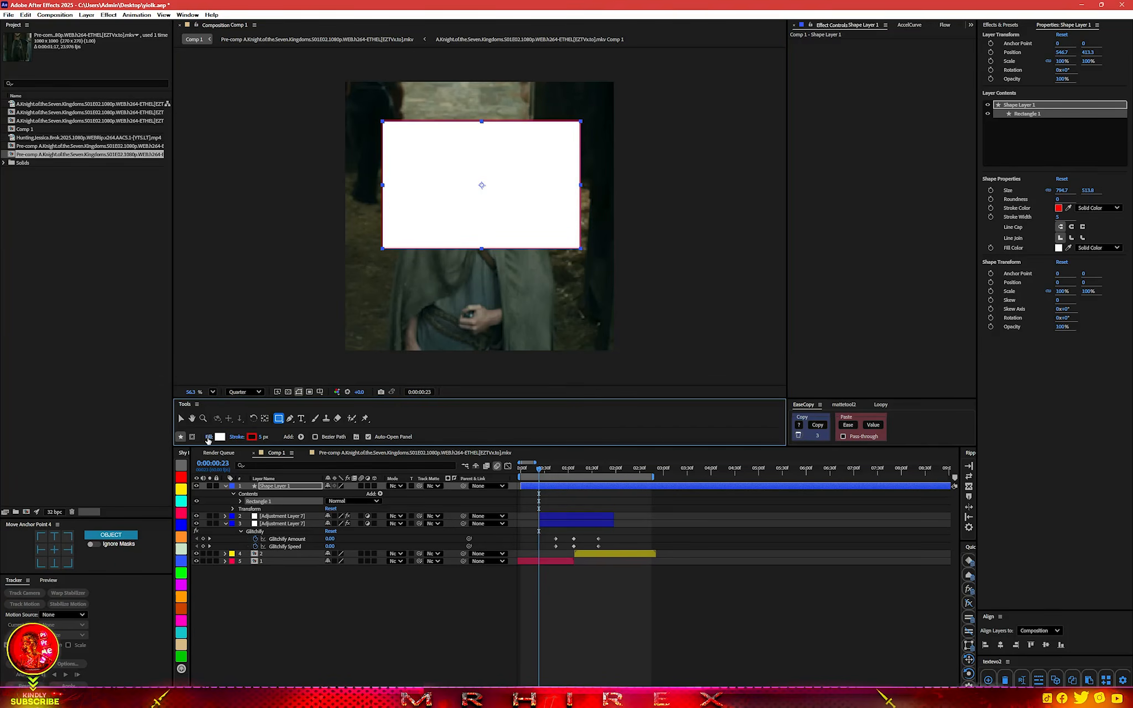
left_click(209, 436)
left_click(577, 376)
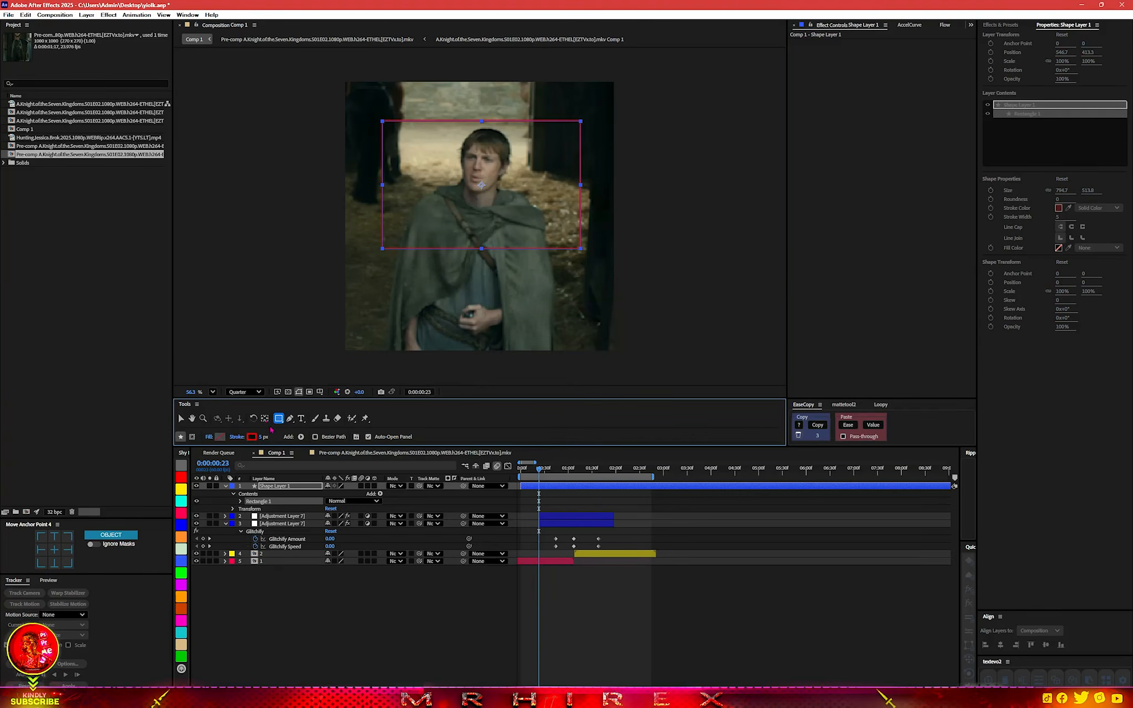
- Make the rectangle's stroke white and set its width to 45 px
left_click_drag(264, 437, 270, 436)
left_click(255, 438)
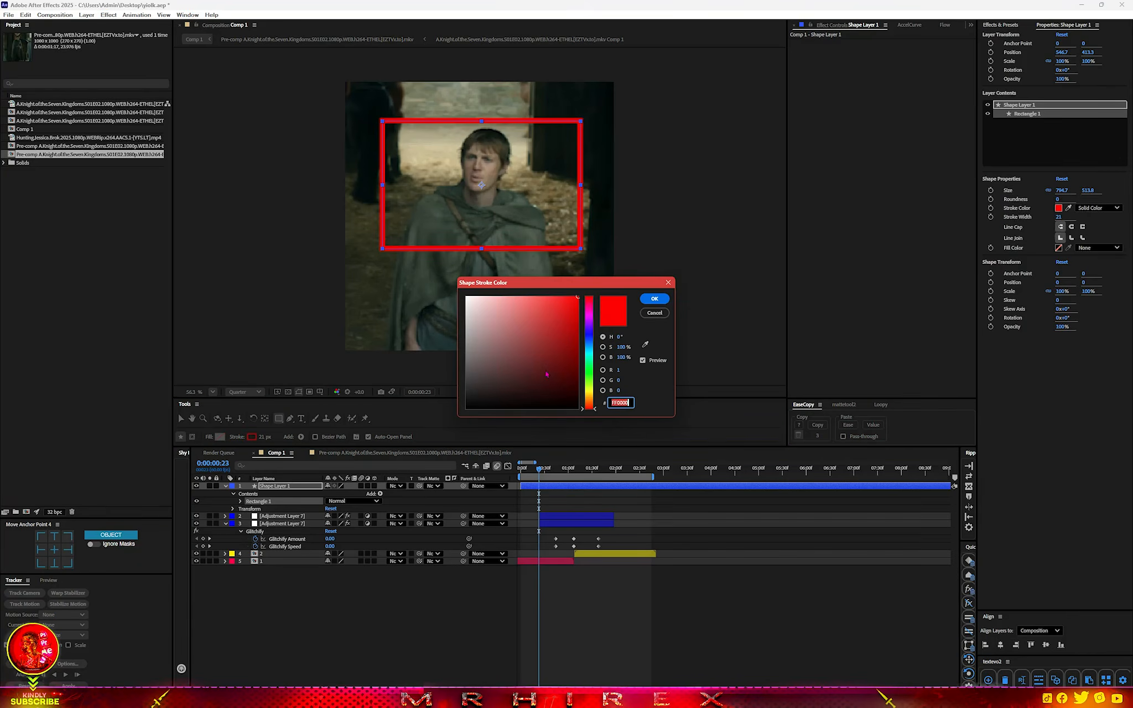
left_click(516, 361)
left_click(466, 294)
left_click(652, 296)
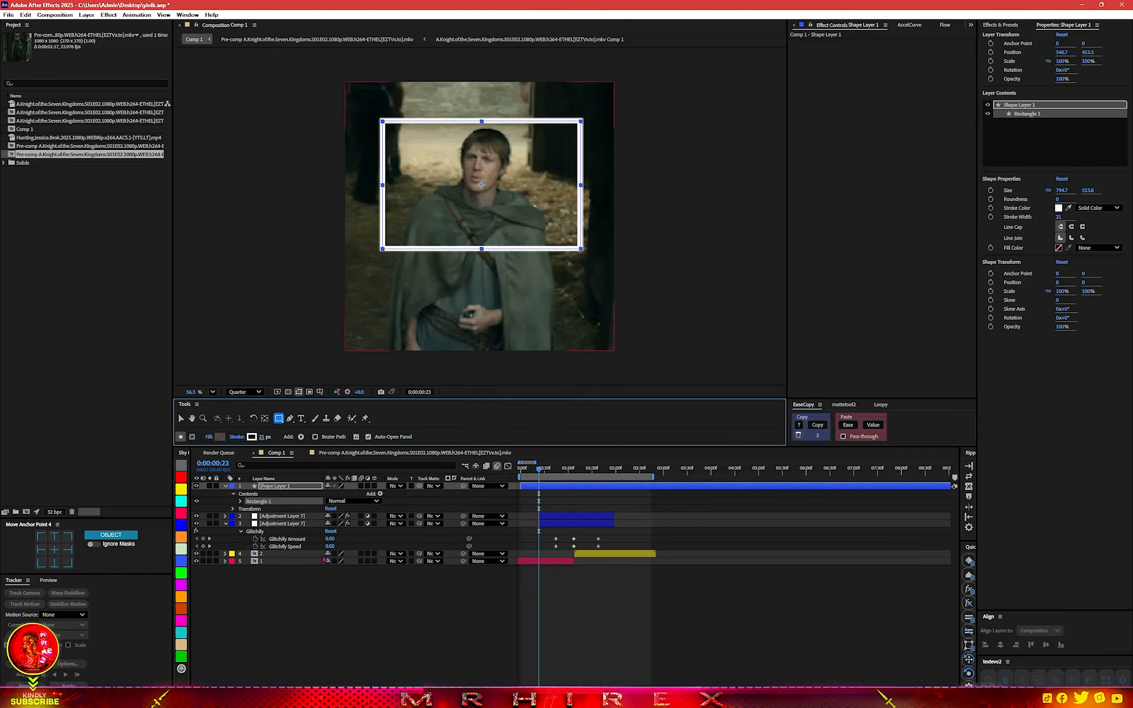
left_click_drag(269, 434, 271, 434)
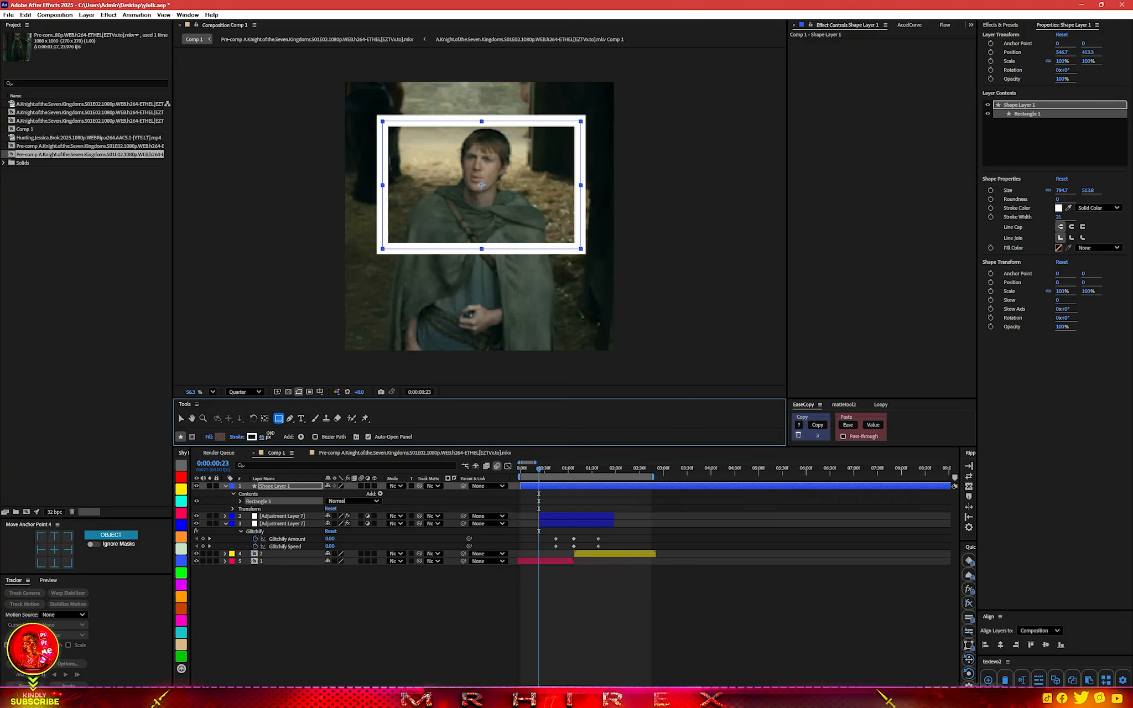
left_click(300, 576)
left_click(181, 418)
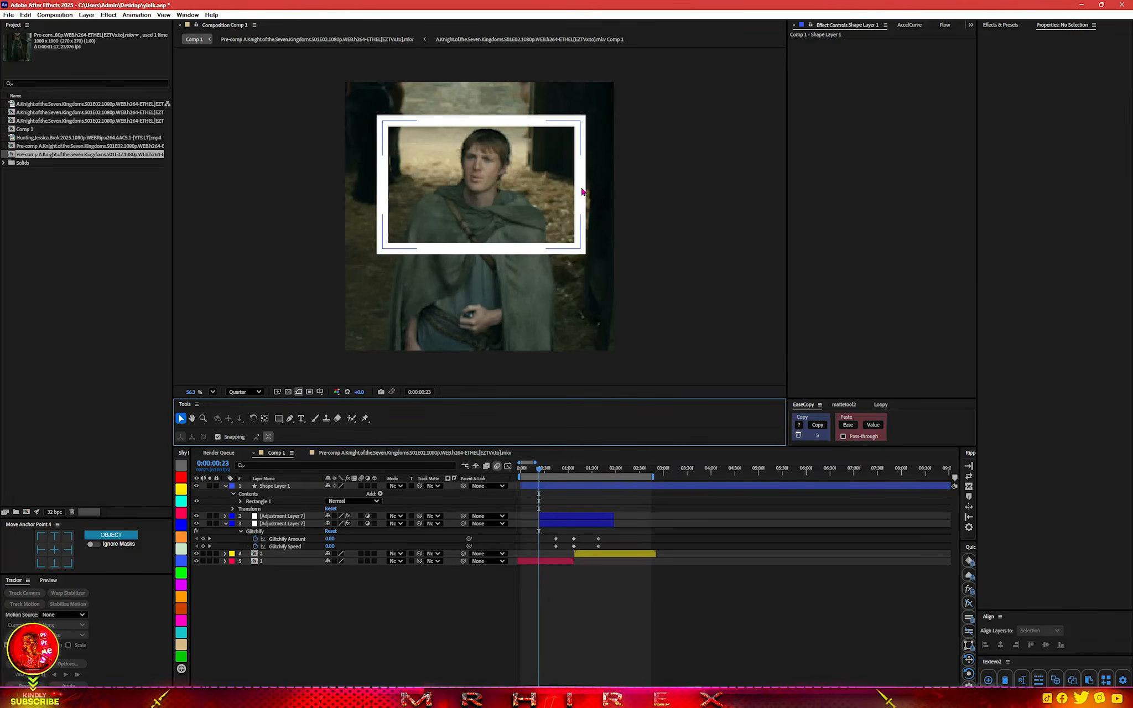
- Scale the white frame to about 79.4% around the man's head and set its stroke width to 29 px
left_click(582, 190)
left_click_drag(580, 185, 531, 179)
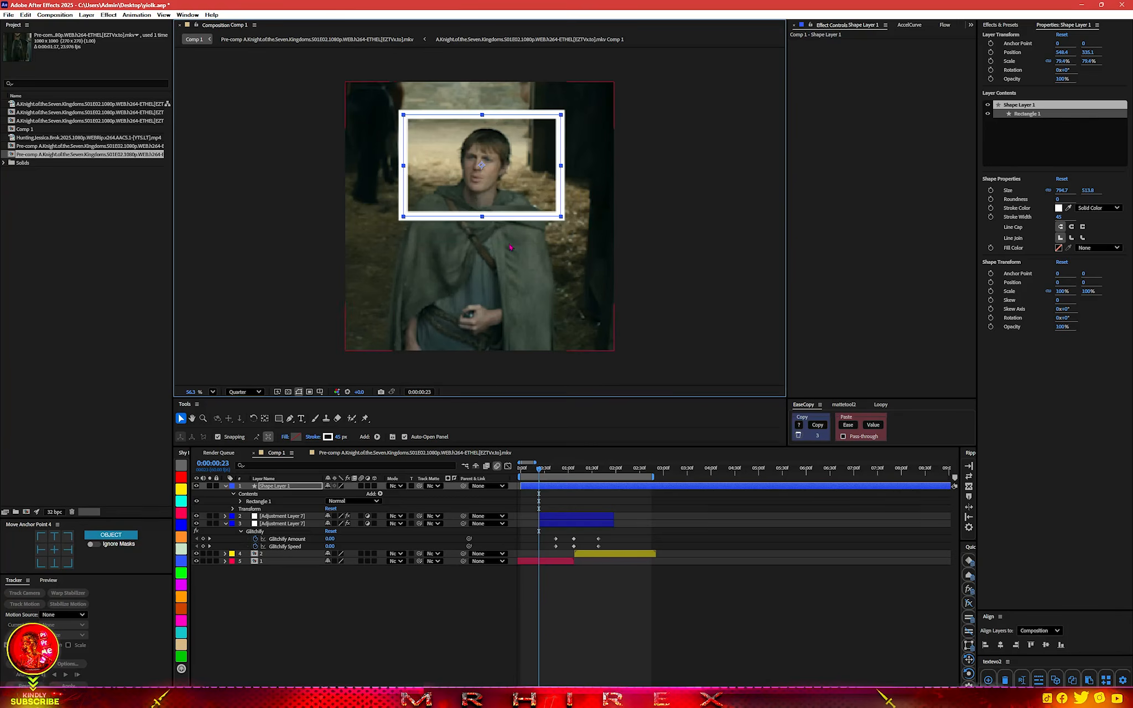
left_click(309, 440)
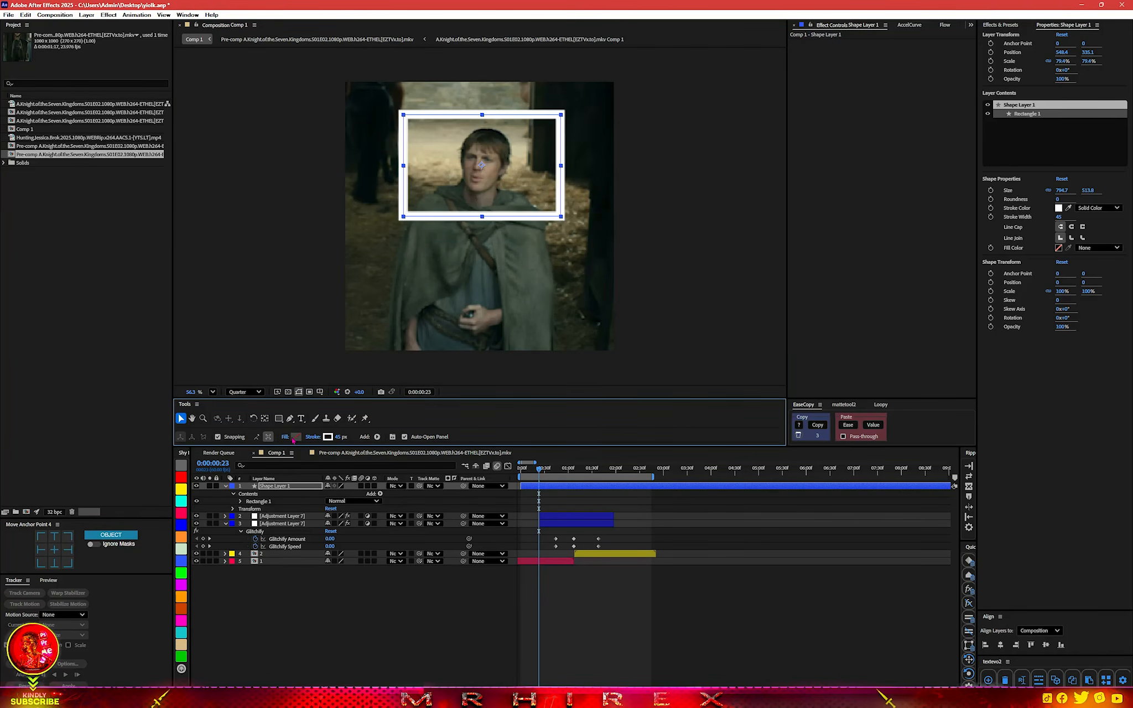
left_click(298, 591)
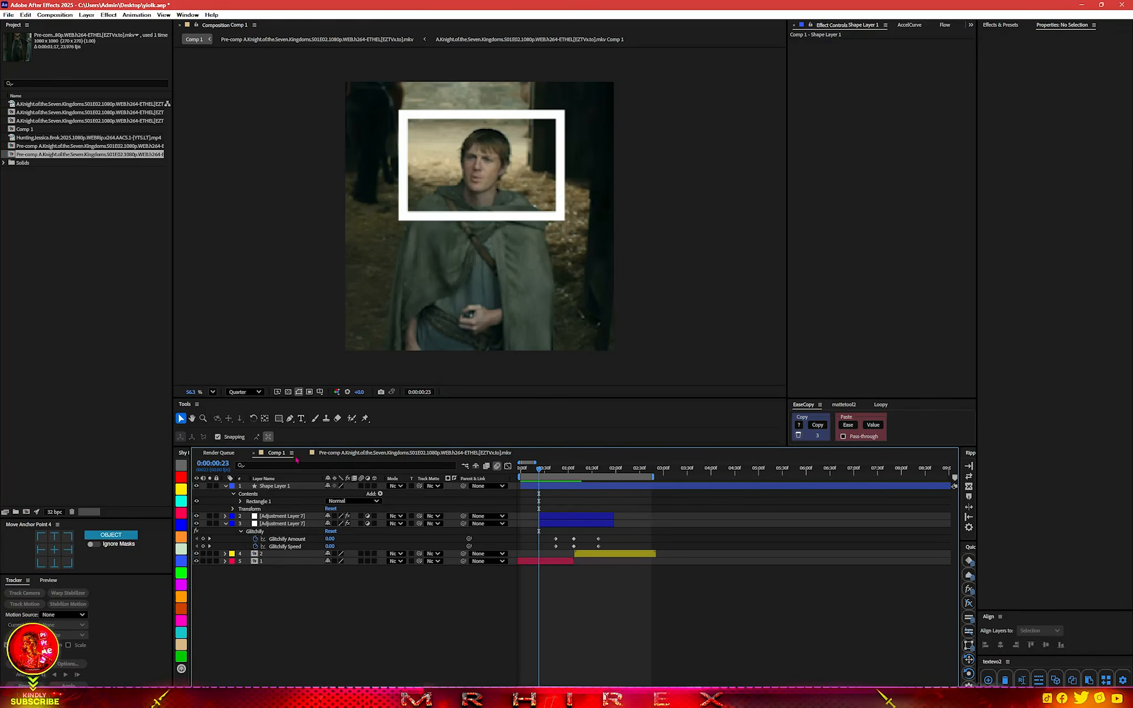
left_click(277, 487)
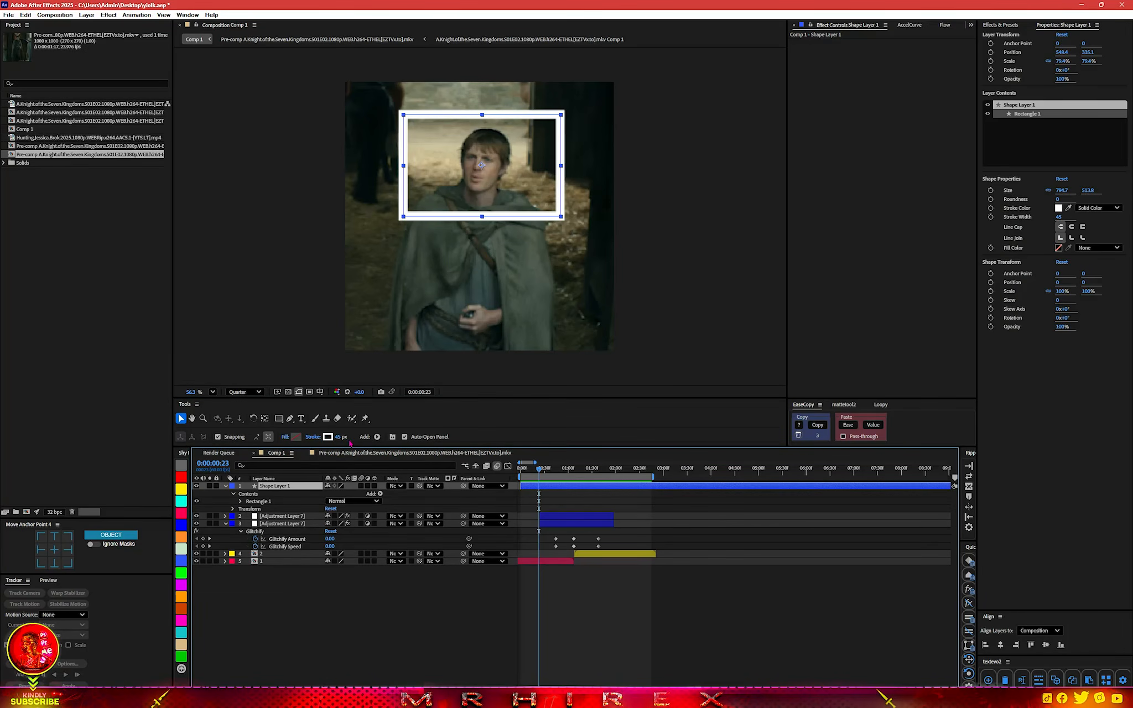
mouse_move(338, 437)
left_mouse_down()
mouse_move(319, 441)
mouse_move(403, 457)
left_mouse_up()
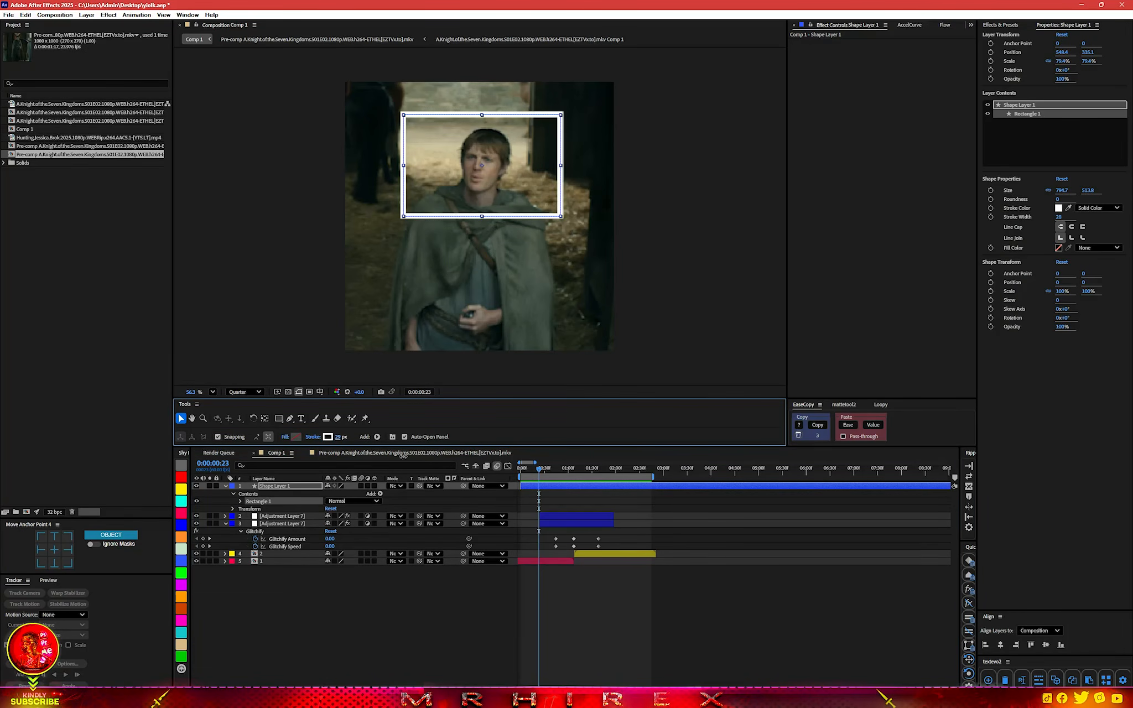
- Trim the frame's shape layer to run only from 0:00:00:41 to 0:00:00:45 by splitting it and deleting the outer pieces
scroll(528, 532, "up", 3)
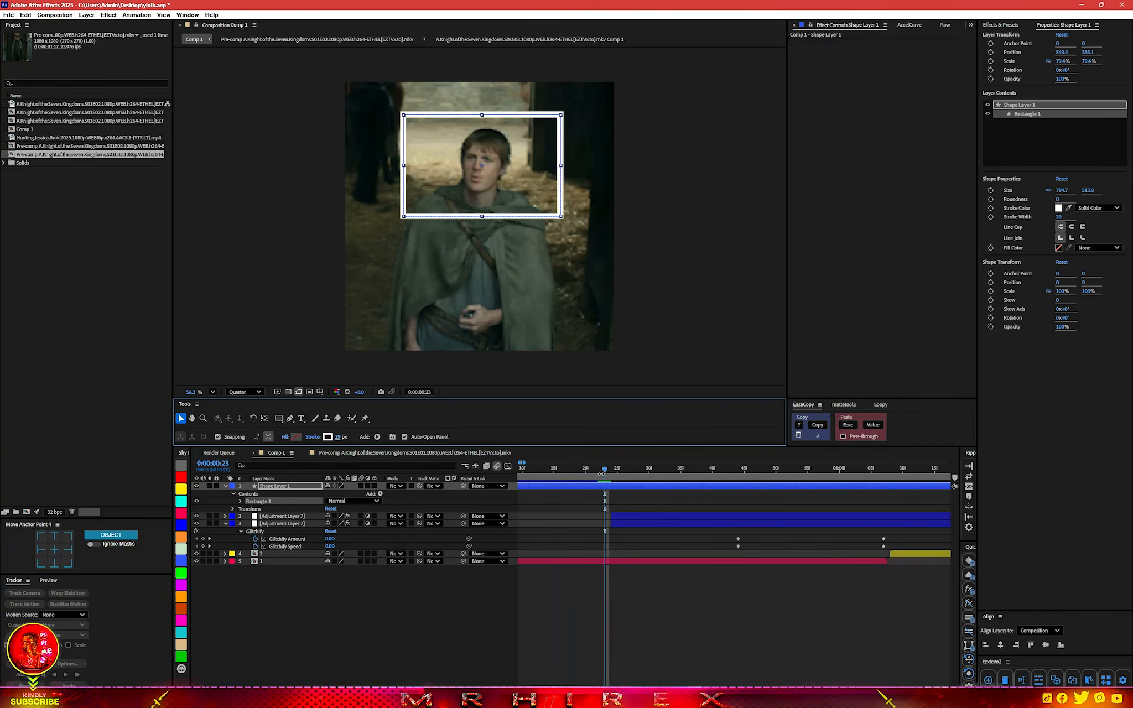
left_click_drag(600, 474, 718, 471)
key("ctrl+shift+d")
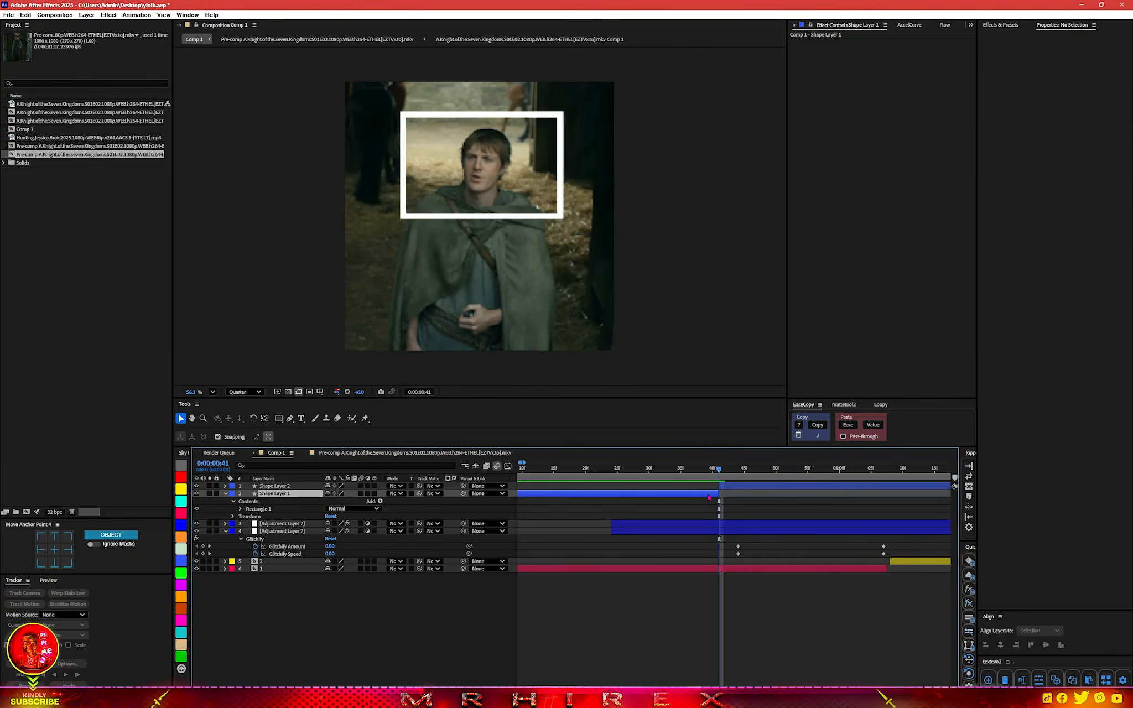
key("Delete")
left_click_drag(720, 471, 743, 472)
left_click(747, 489)
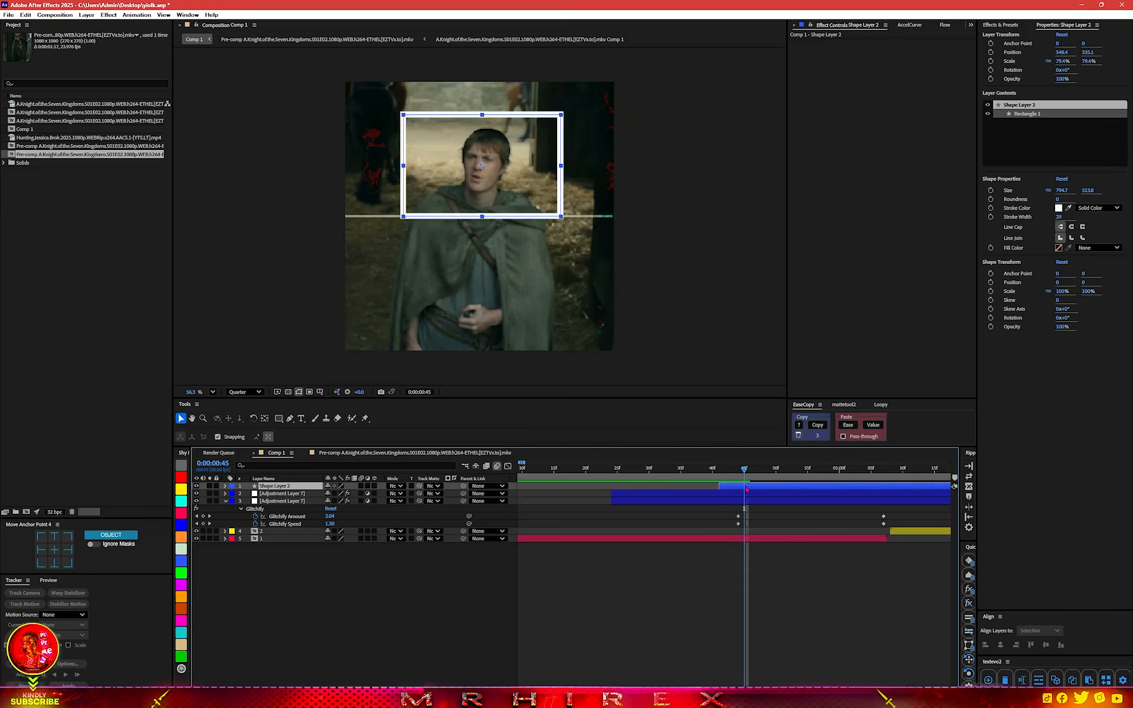
key("ctrl+shift+d")
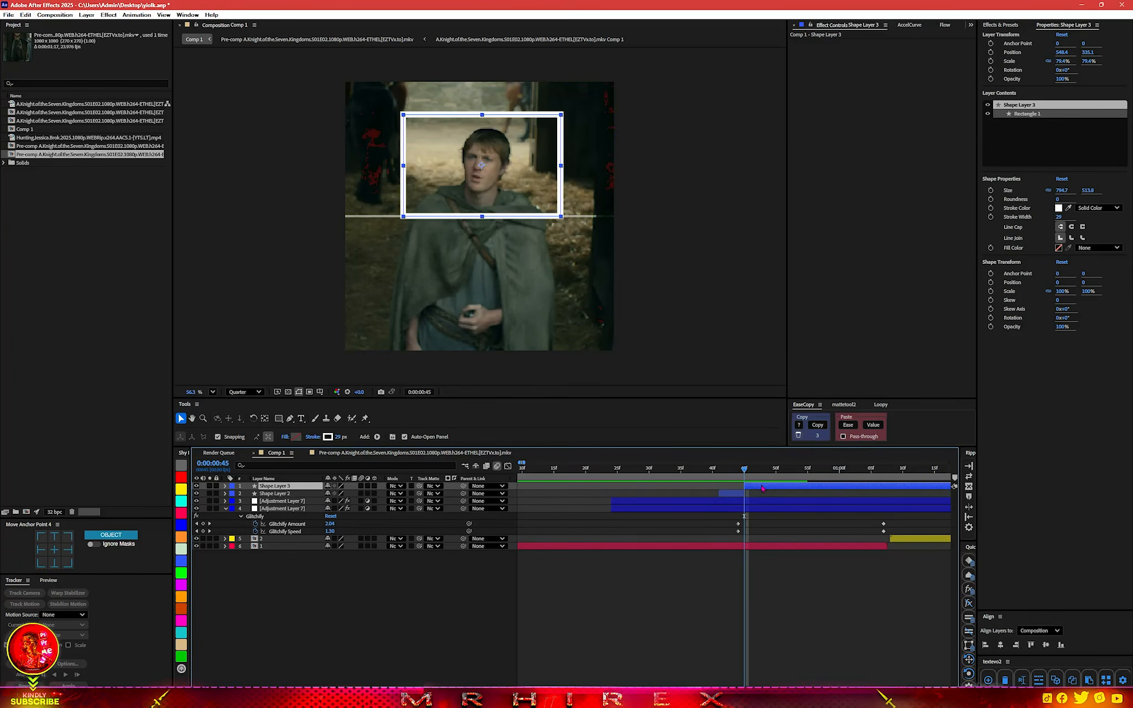
key("Delete")
- Split the frame's shape layer at 0:00:00:42 and start its second piece at 0:00:00:43, leaving a one-frame gap
left_click_drag(744, 470, 731, 470)
left_click(732, 486)
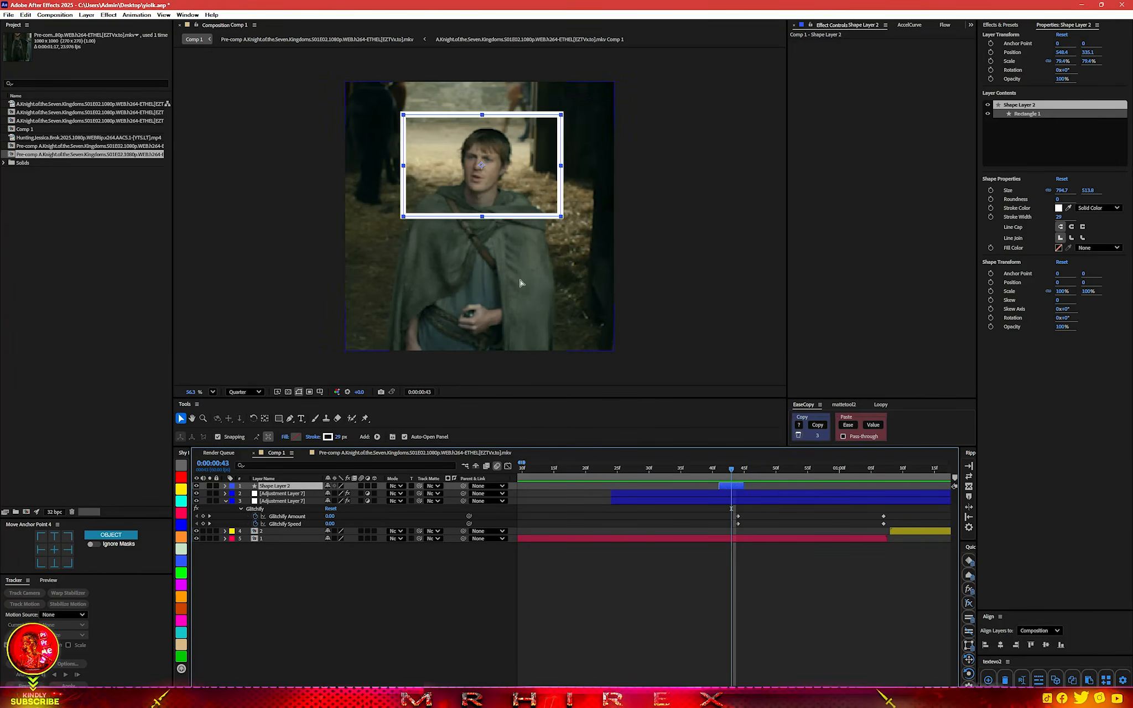
key("ctrl+space")
key("Escape")
scroll(738, 488, "up", 3)
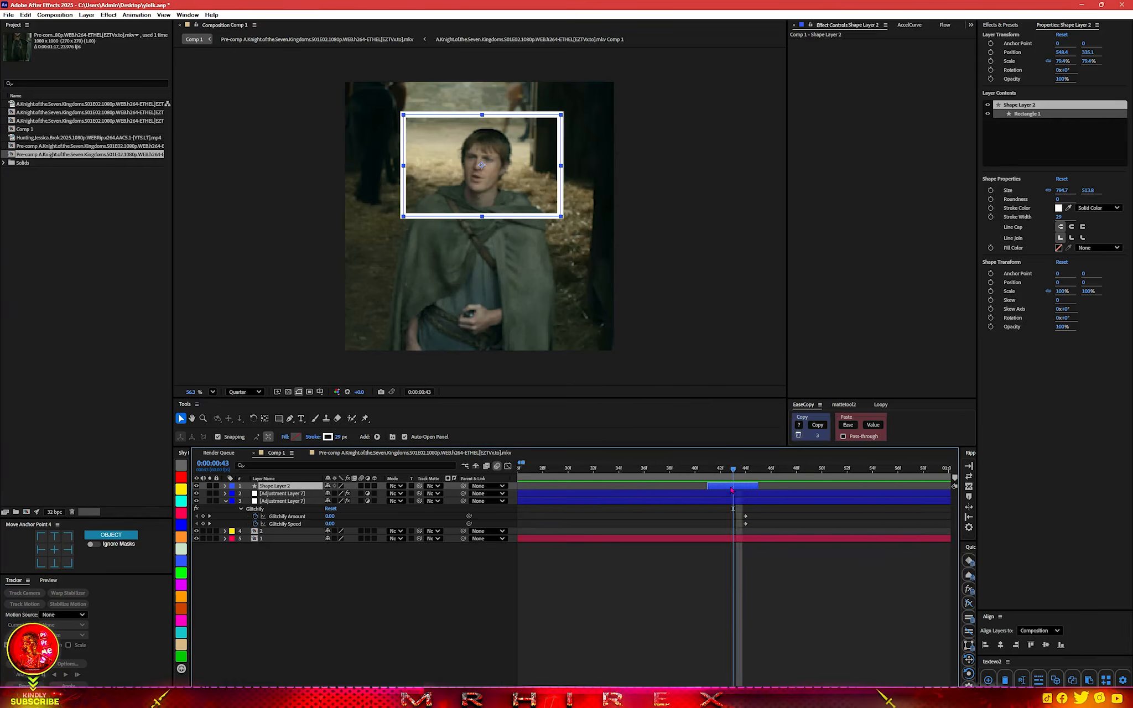
left_click_drag(651, 473, 685, 469)
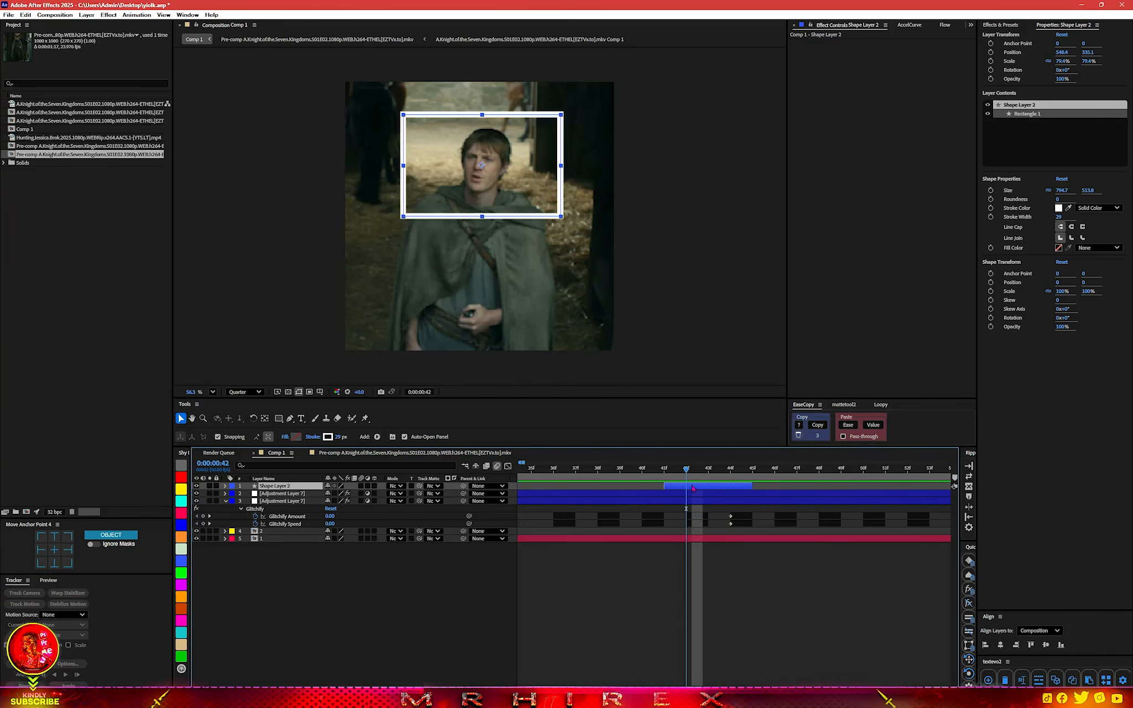
key("ctrl+shift+d")
left_click_drag(684, 485, 700, 485)
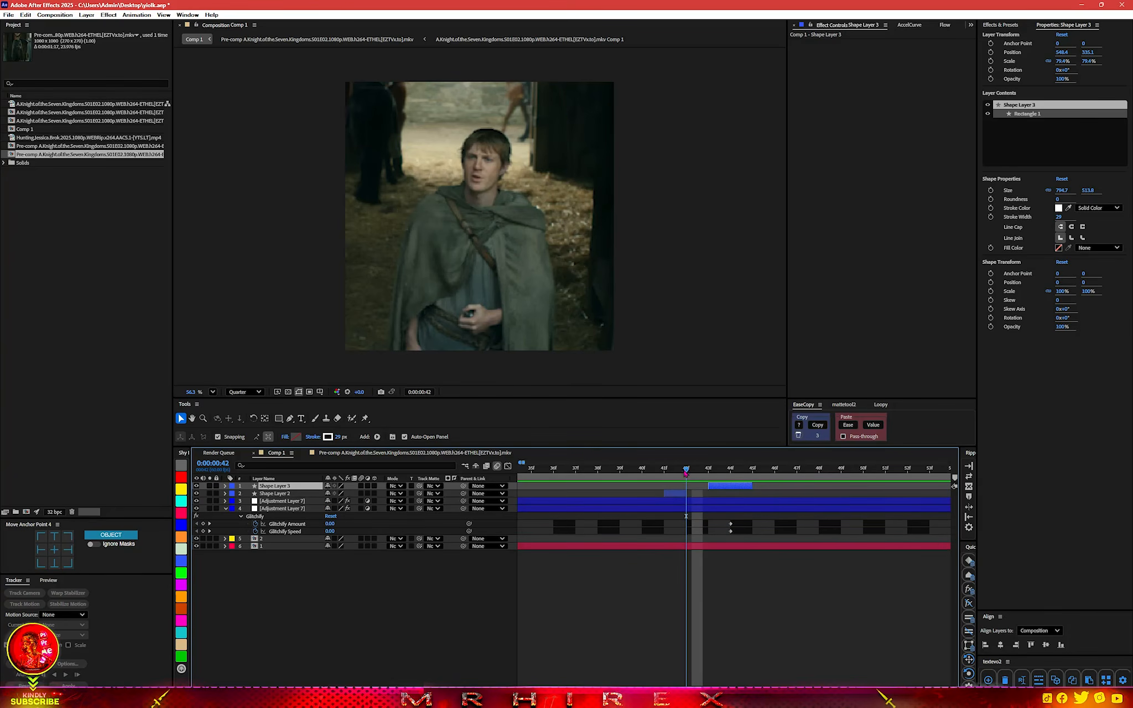
- Find and apply the Optics Compensation effect to the second piece of the frame layer, viewed at 0:00:00:44
key("Page_Down")
key("Page_Down")
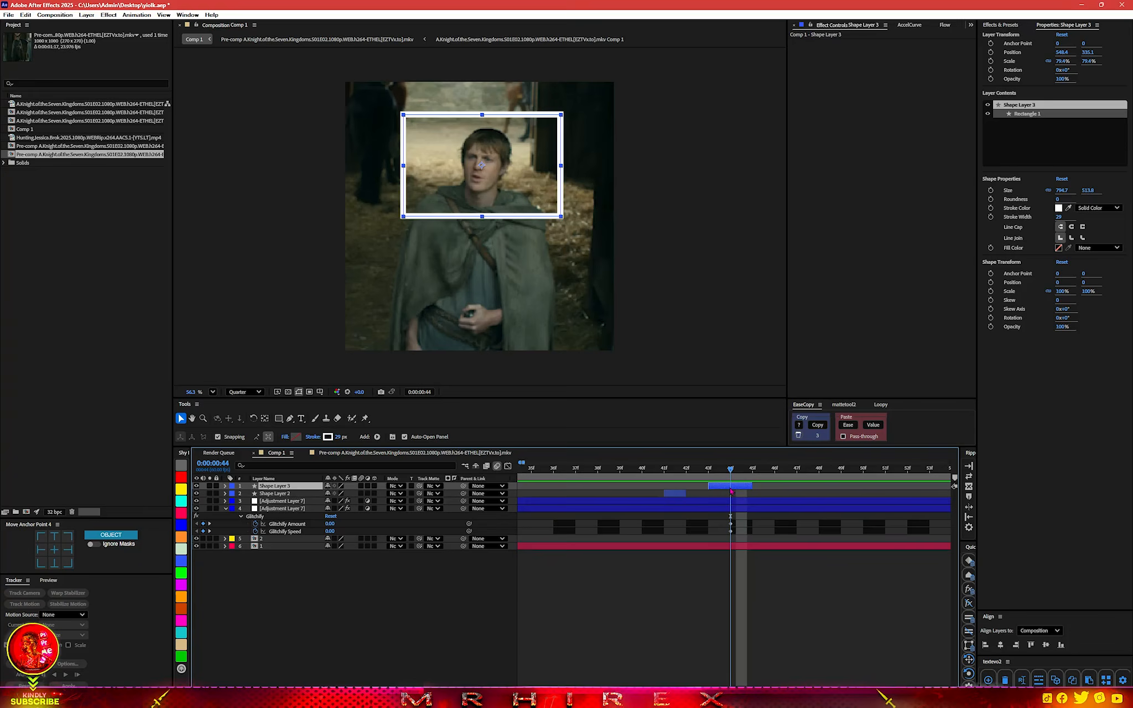
key("ctrl+space")
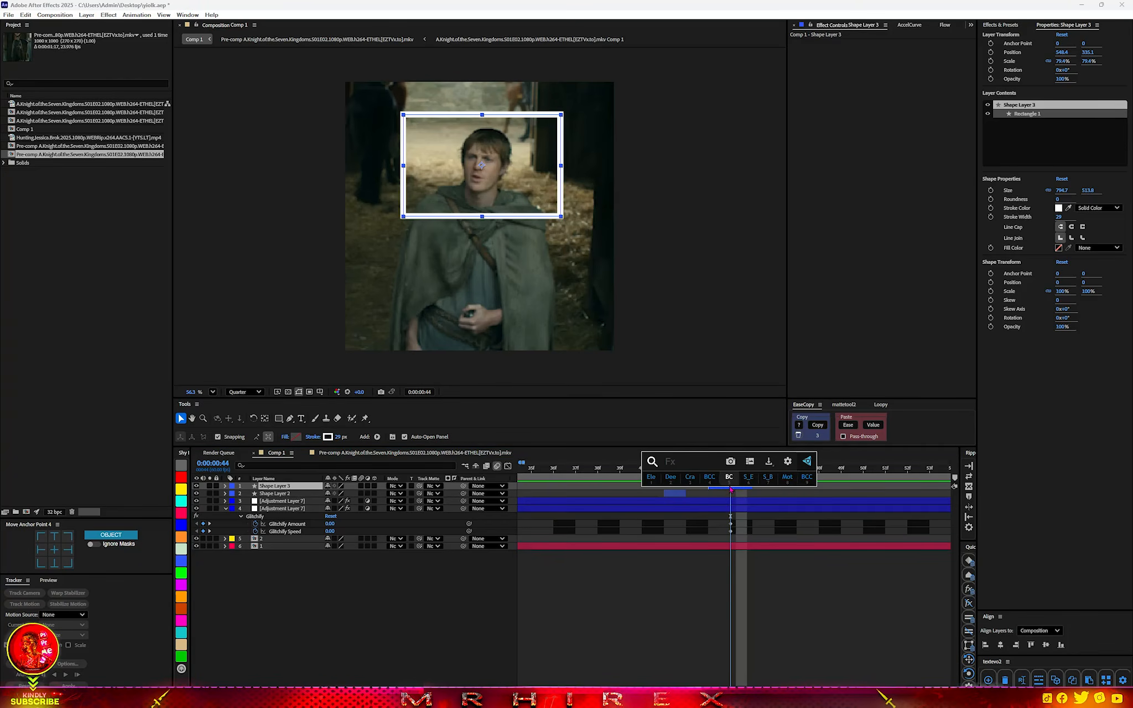
type("opt")
key("Down")
key("Down")
key("Down")
key("Down")
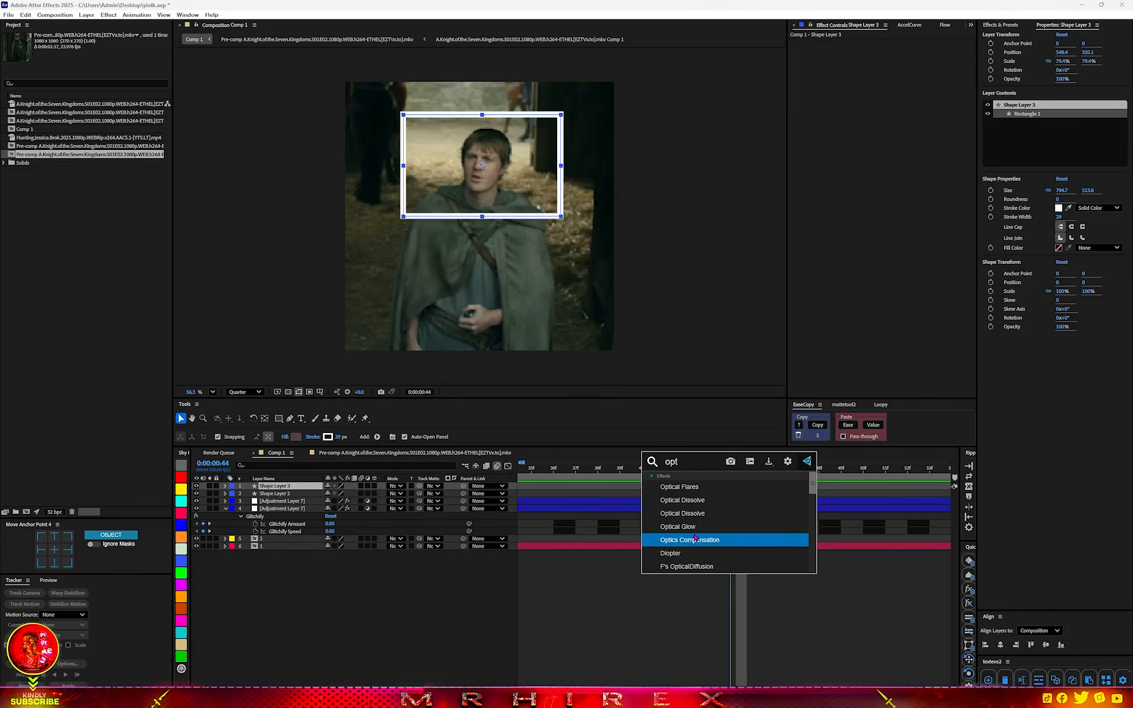
key("Return")
- Bend the frame outward with Field of View at about 75.8 and Reverse Lens Distortion off
left_click(891, 58)
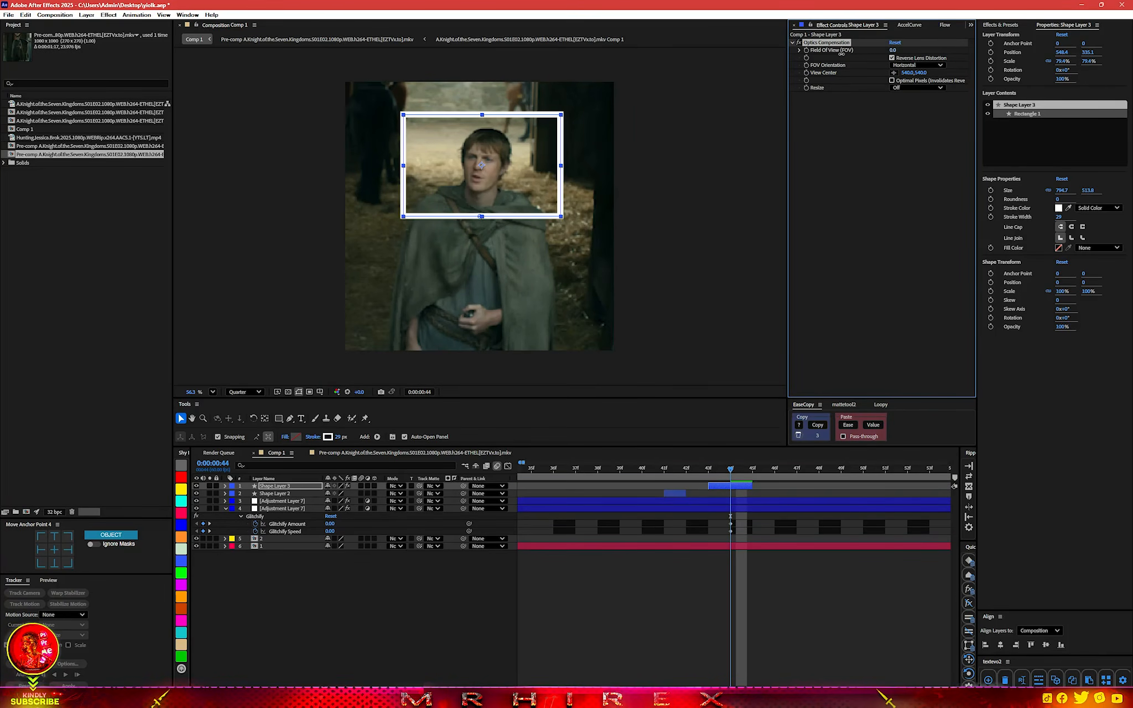
left_click(892, 57)
left_click_drag(893, 49, 1112, 32)
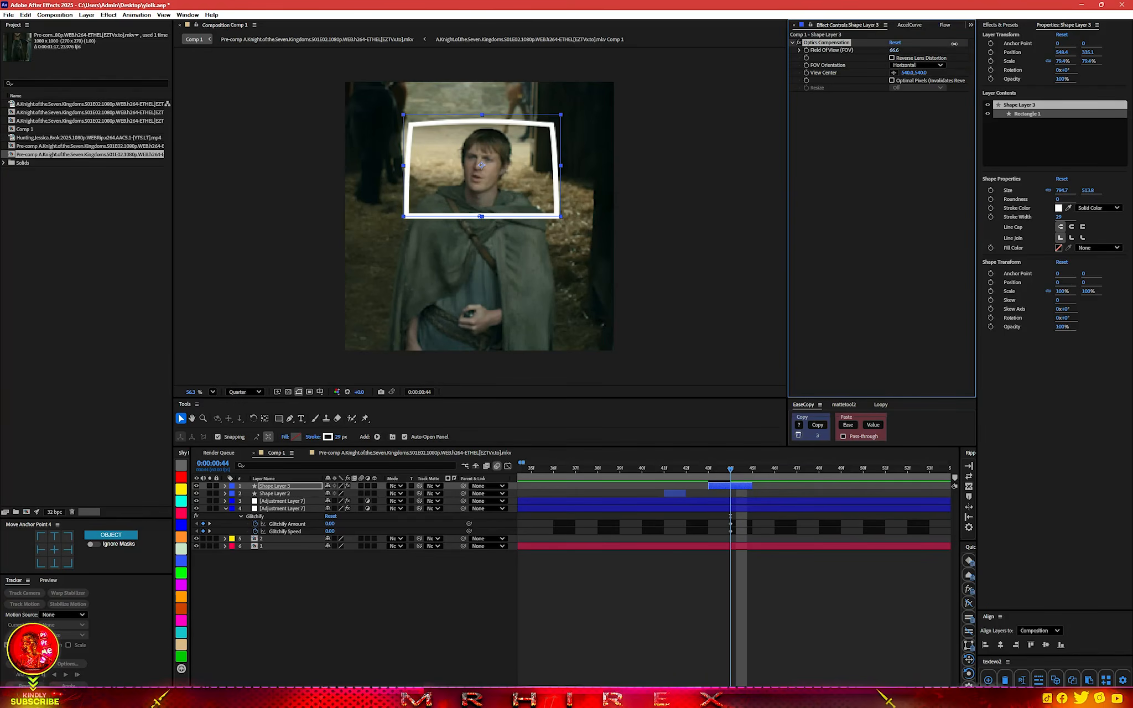
left_click_drag(953, 44, 979, 41)
- Move the distortion's View Center to about 574.2, 467.6, set Field of View to about 88.4, and preview the frame
left_click(893, 74)
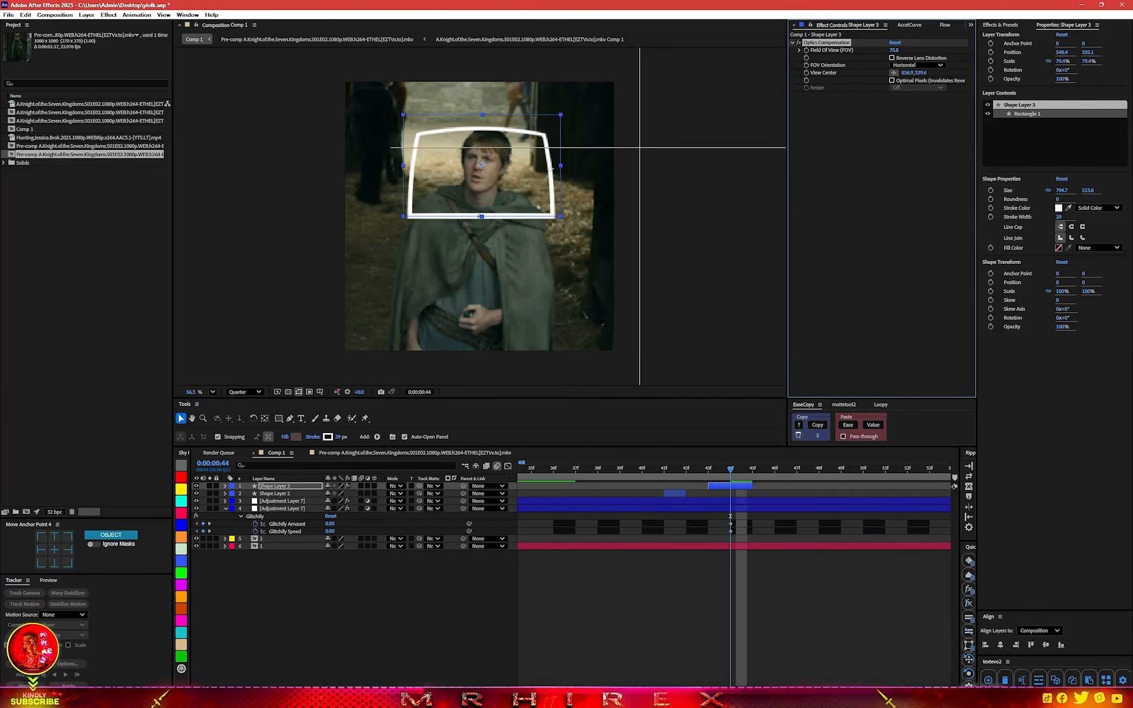
left_click(486, 198)
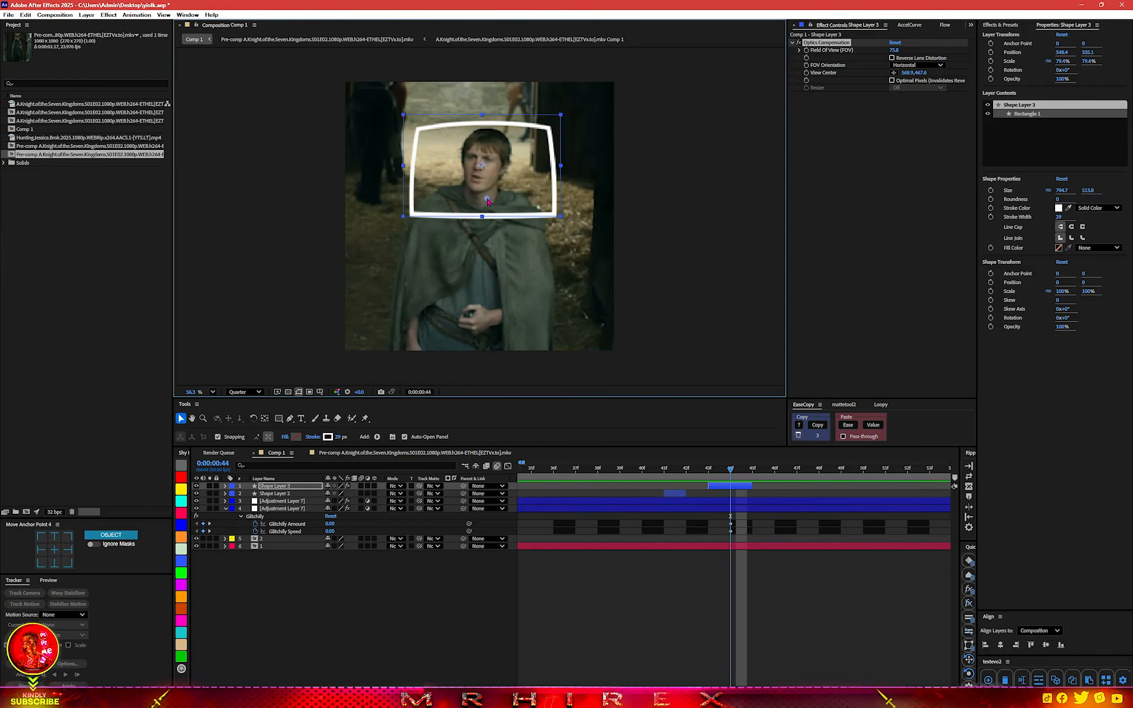
left_click_drag(487, 199, 489, 198)
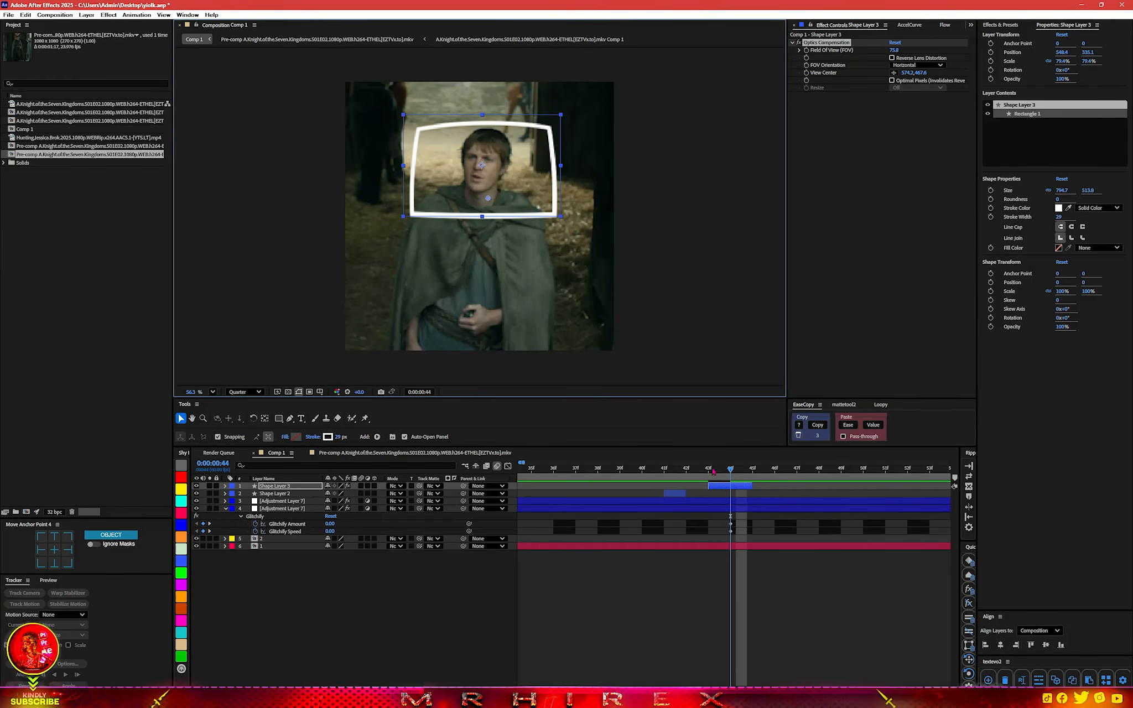
left_click_drag(895, 51, 949, 48)
left_click(771, 495)
key("space")
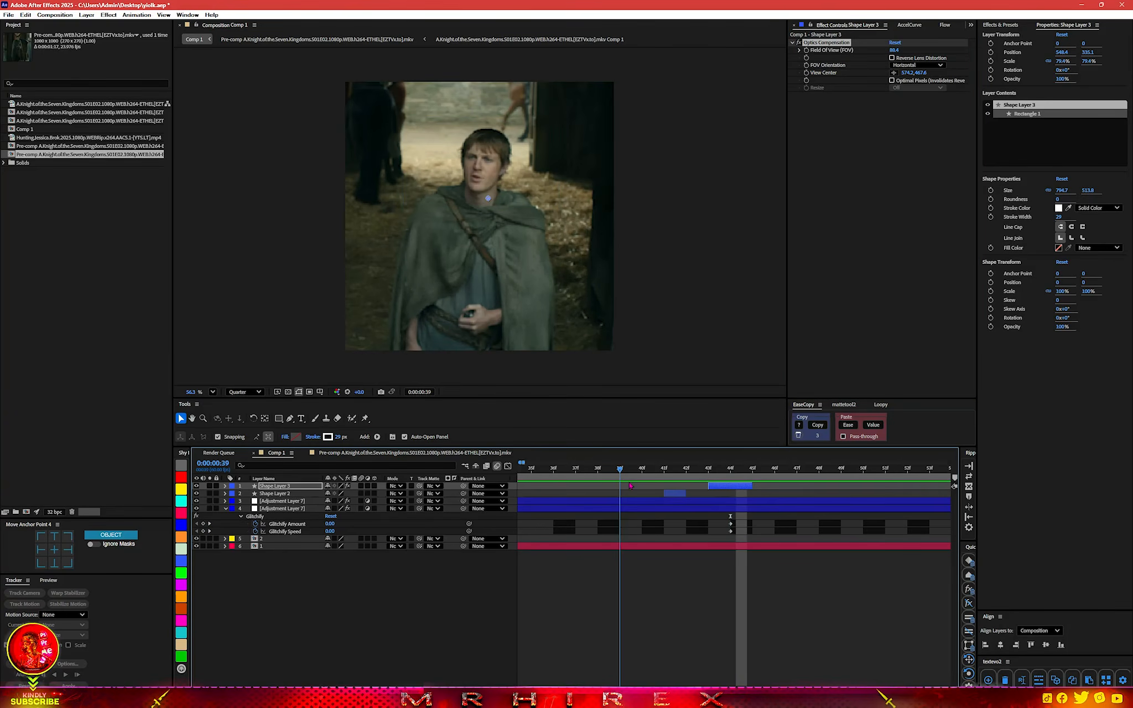
- Pre-compose the two frame shape layers together, moving all attributes and adjusting the composition duration to their time span
key("Page_Up")
key("Page_Up")
key("Page_Up")
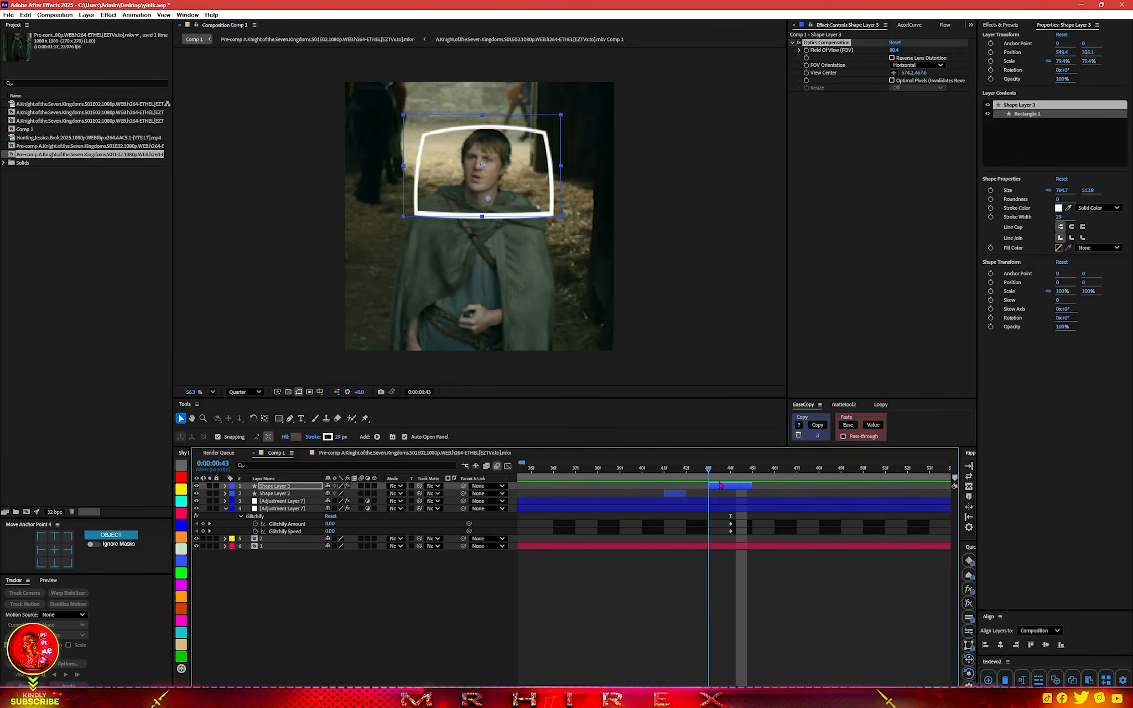
left_click(659, 493)
left_click(671, 496)
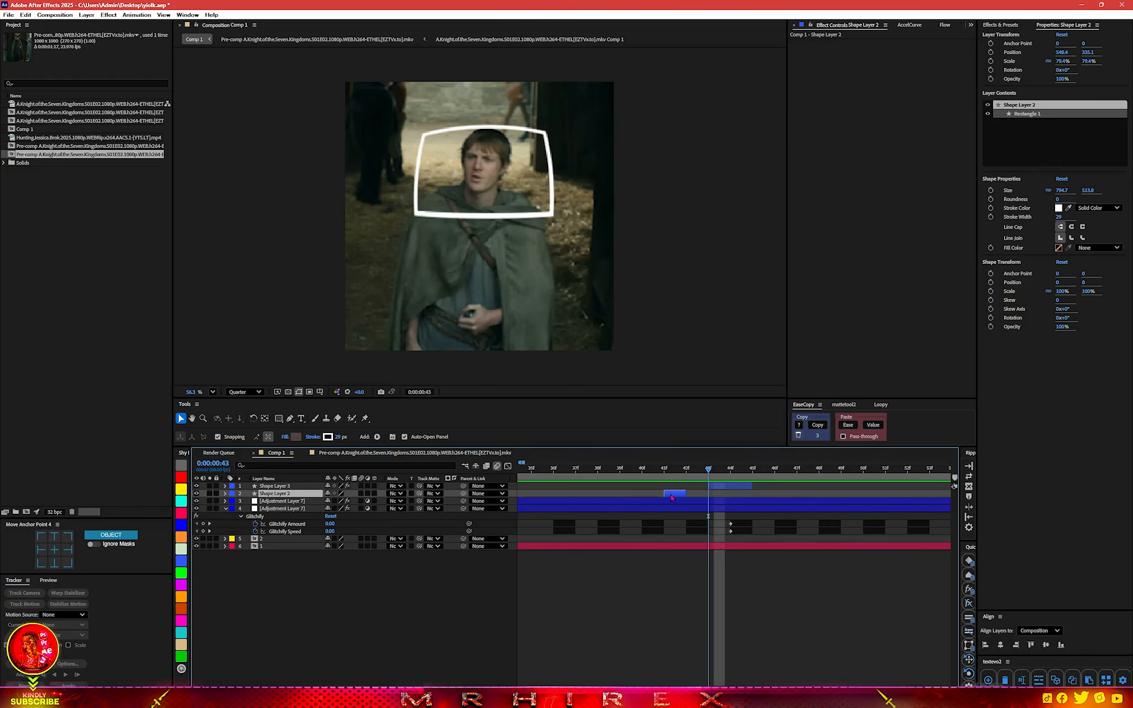
left_click(723, 487, "shift")
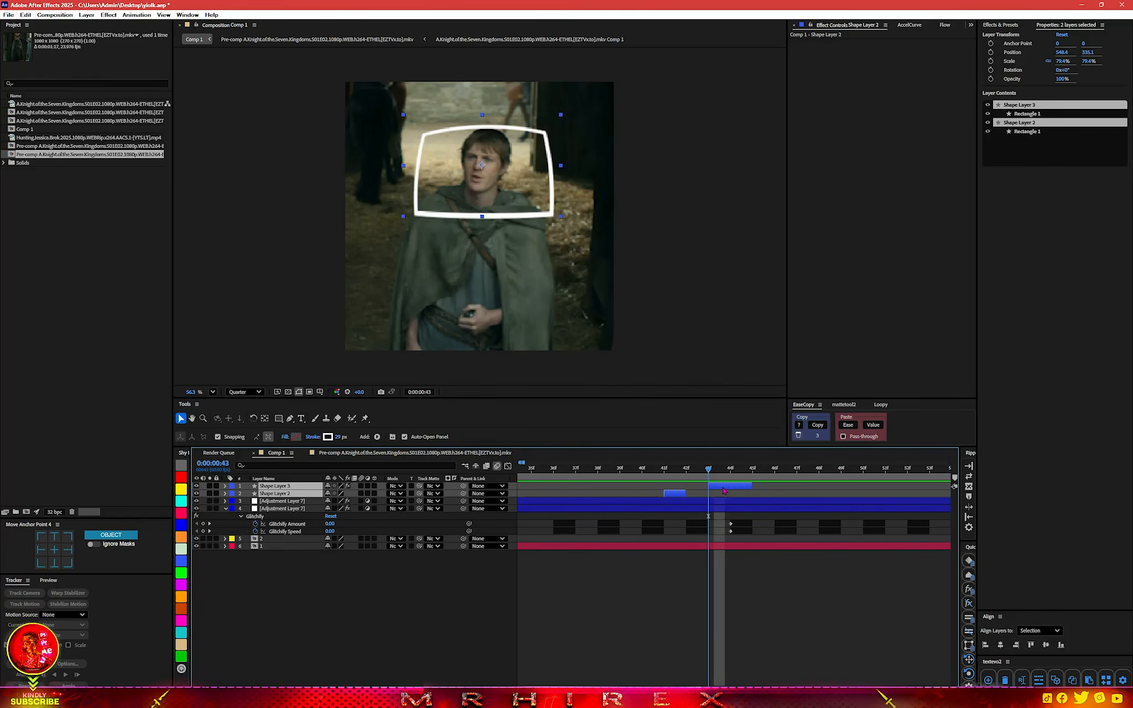
right_click(676, 498)
left_click(713, 445)
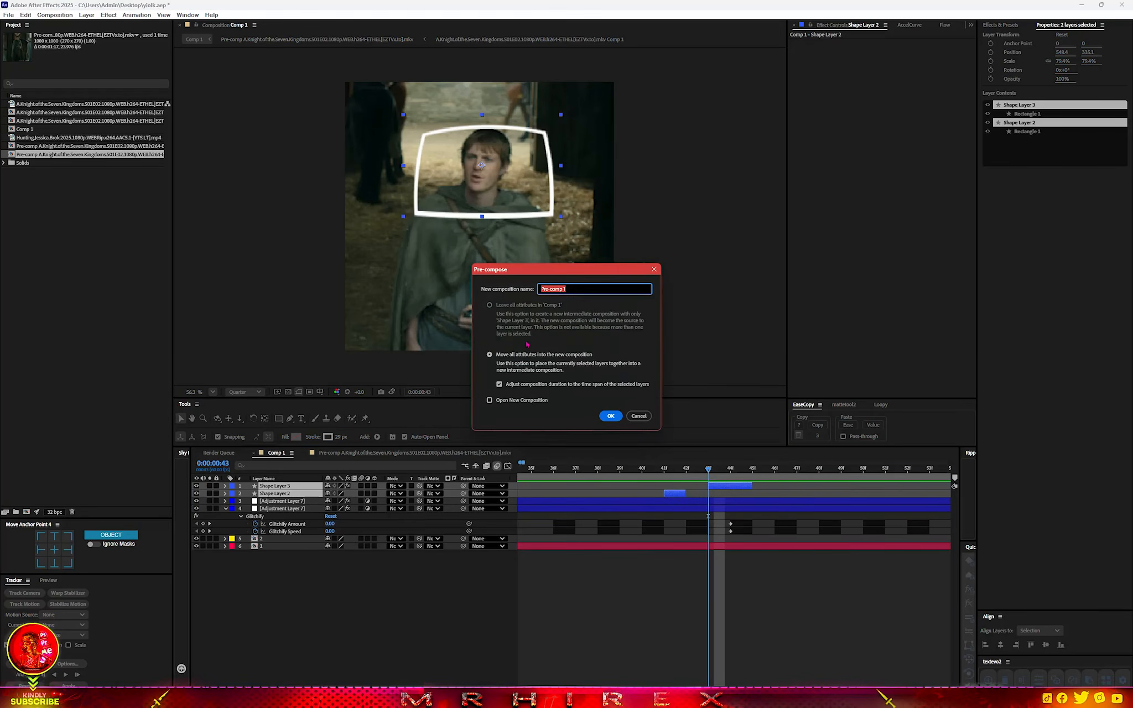
left_click(610, 416)
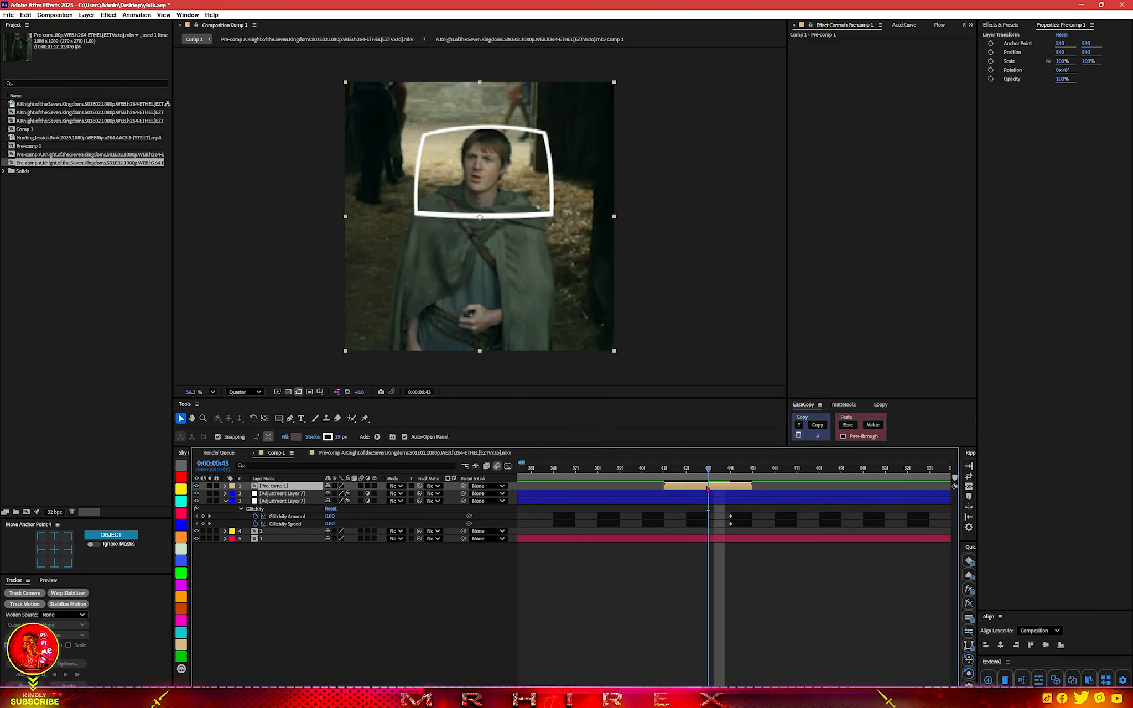
- Find and apply the BCC Prism OBSOLETE effect to the frame's pre-comp layer for coloured edges
key("ctrl+space")
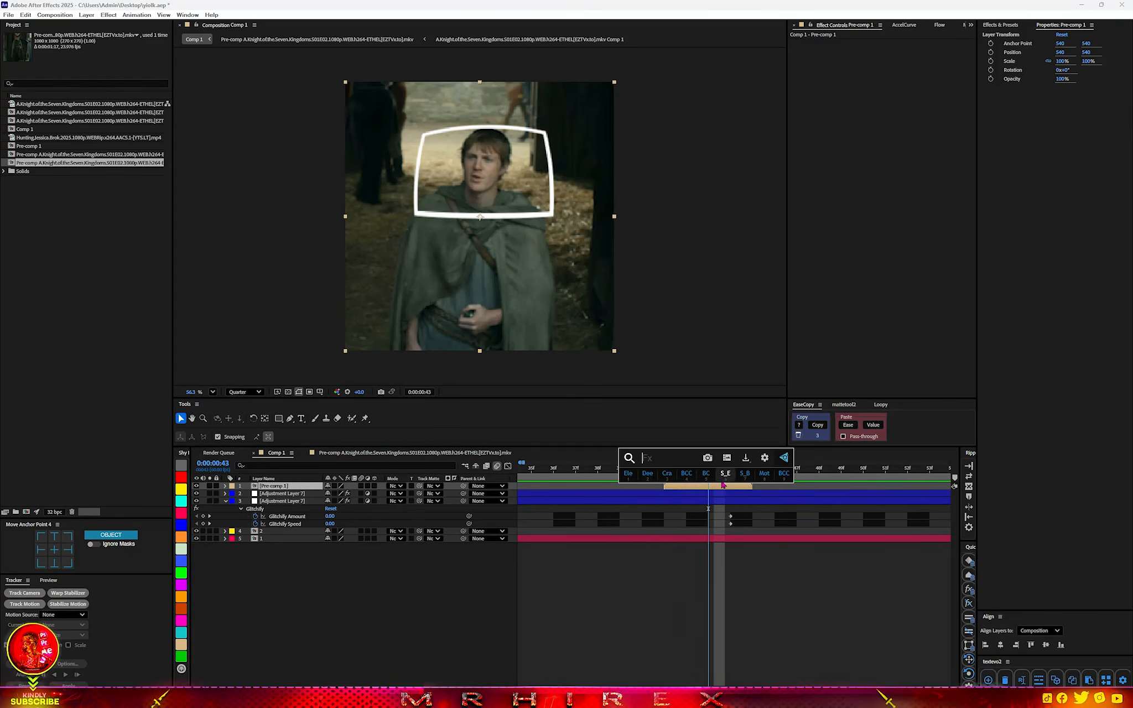
type("pria")
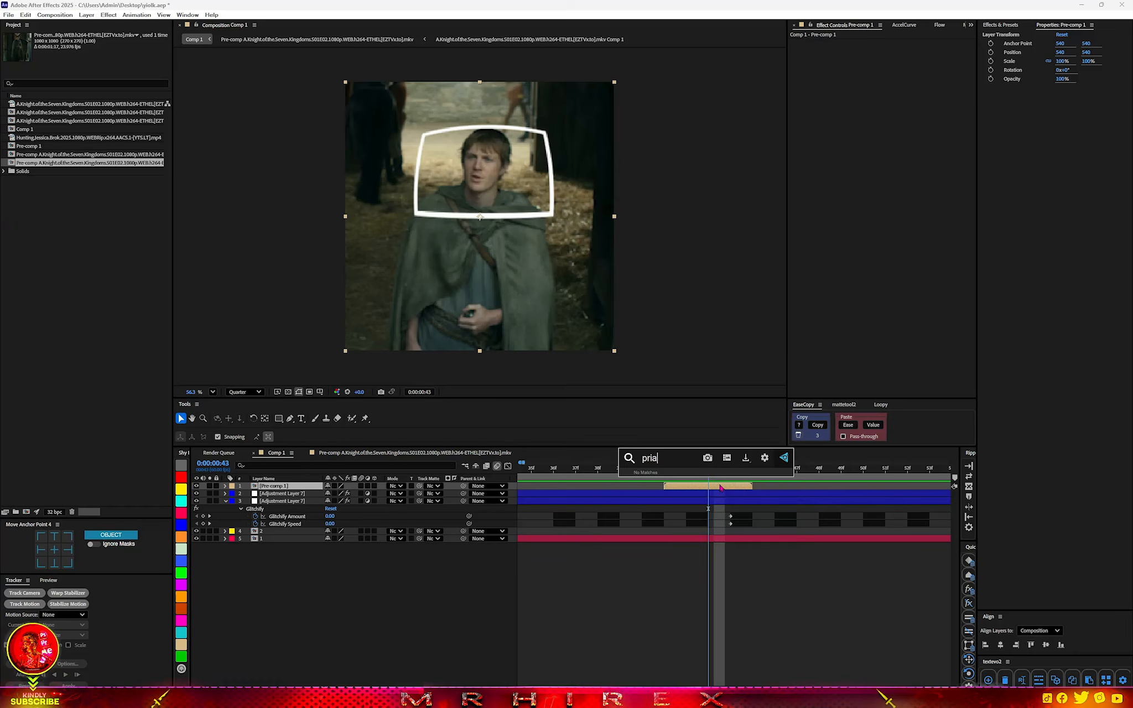
key("BackSpace")
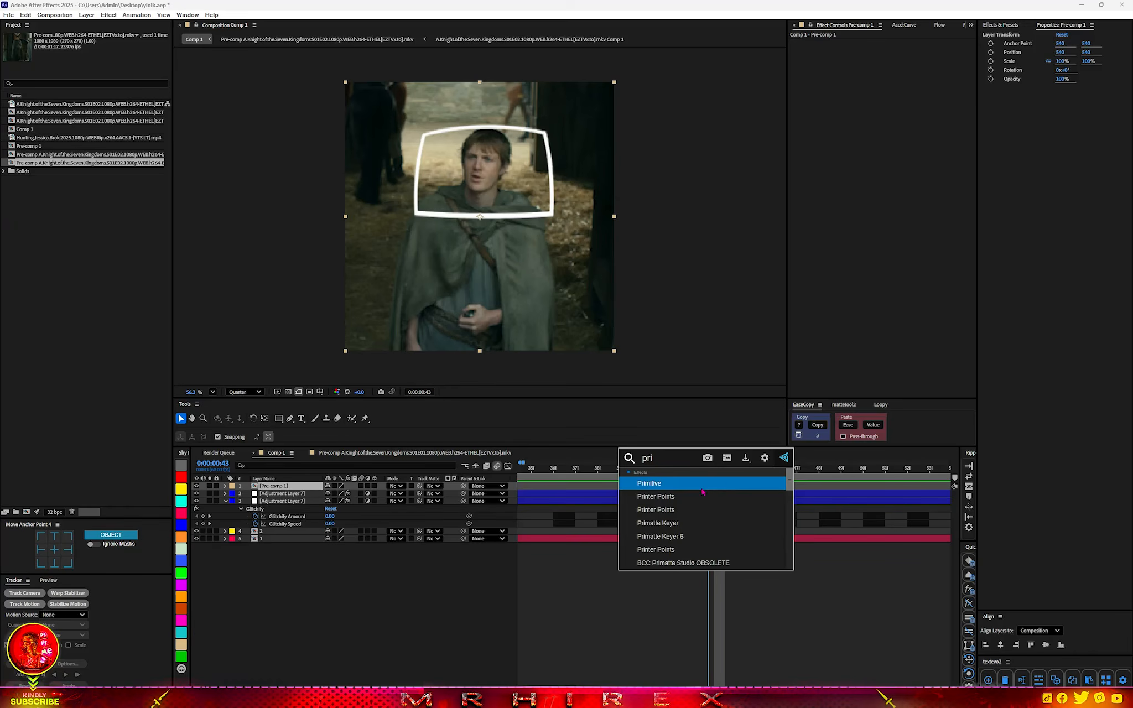
type("sm")
left_click(700, 489)
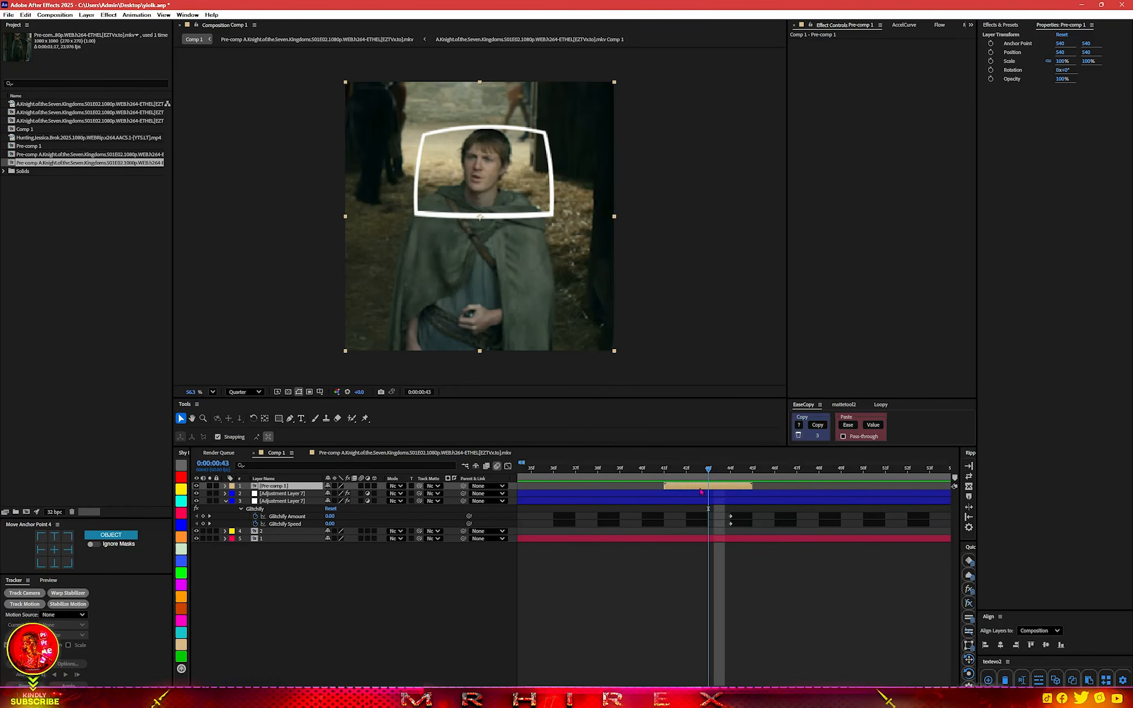
- Add Deep Glow 2 to the frame pre-comp with Radius 620 and Exposure about 0.12
key("ctrl+space")
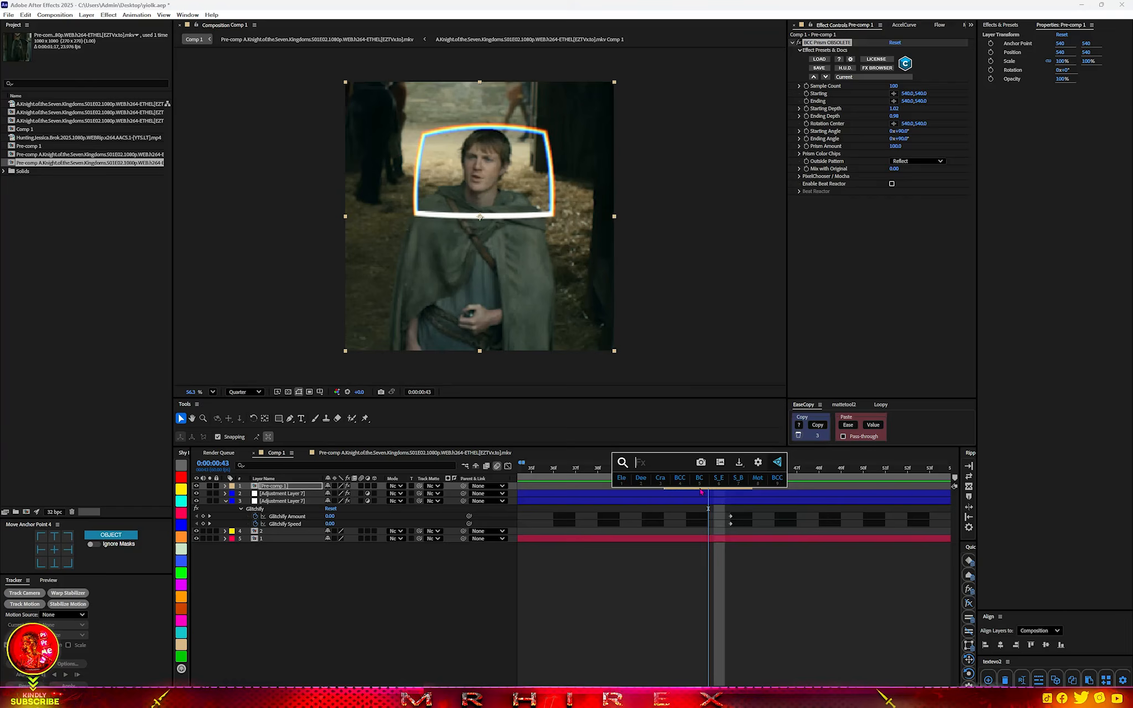
type("dee")
left_click(666, 503)
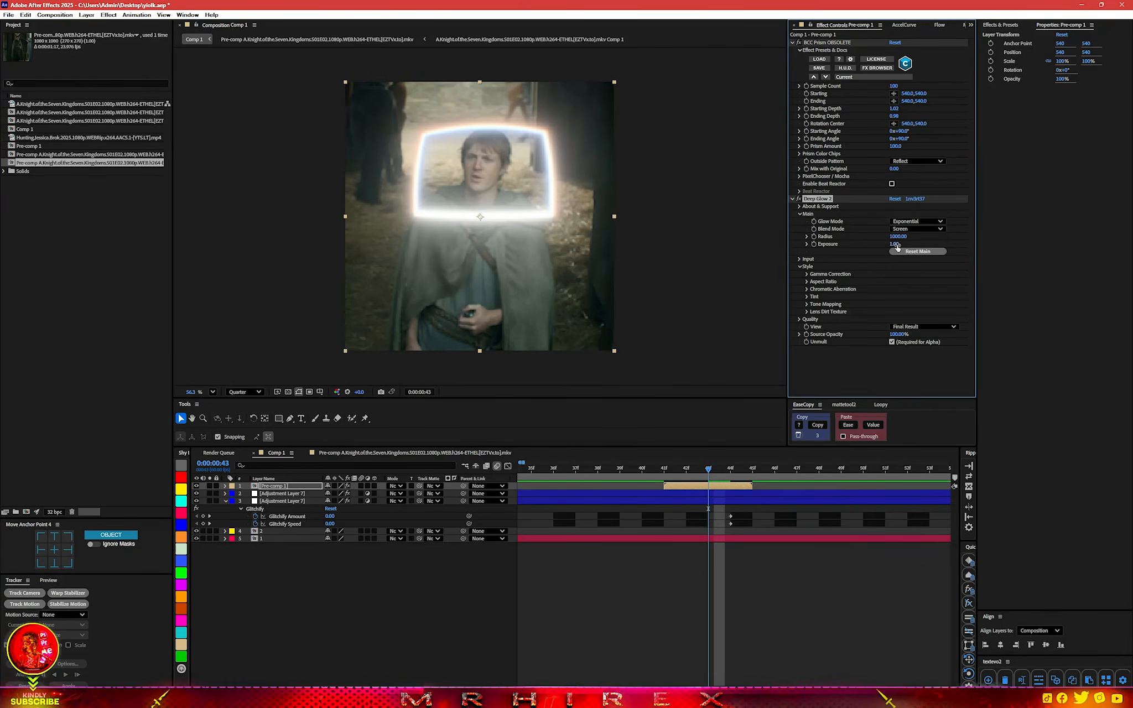
left_click_drag(885, 240, 869, 244)
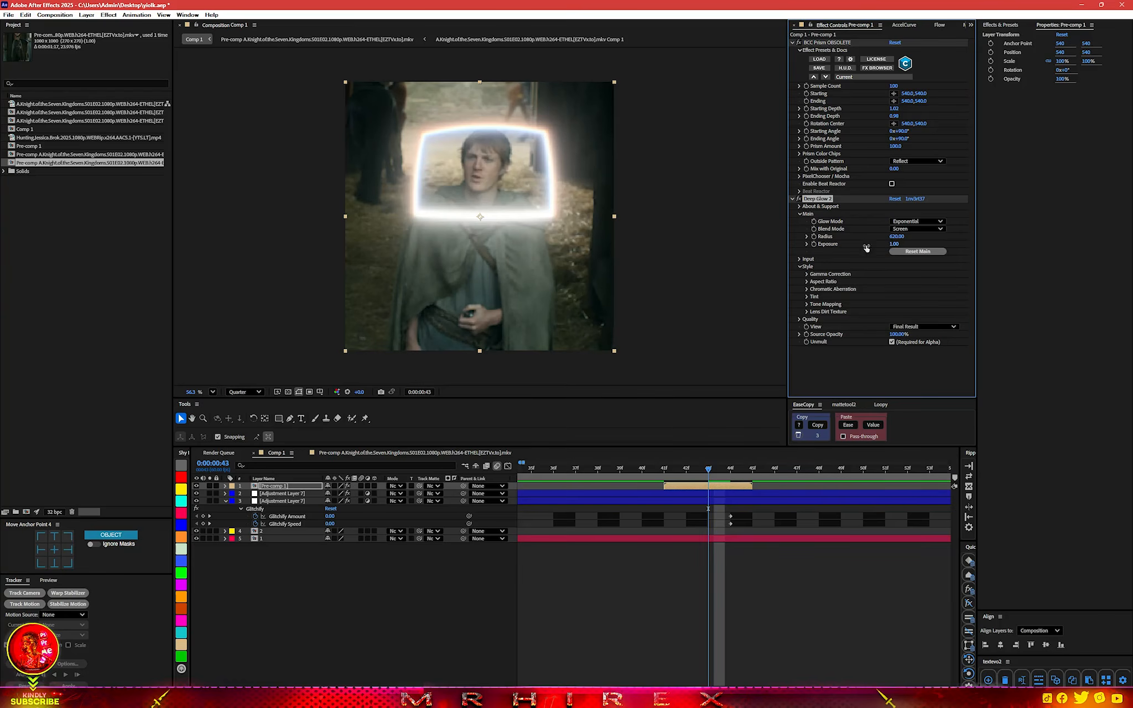
left_click_drag(722, 251, 454, 263)
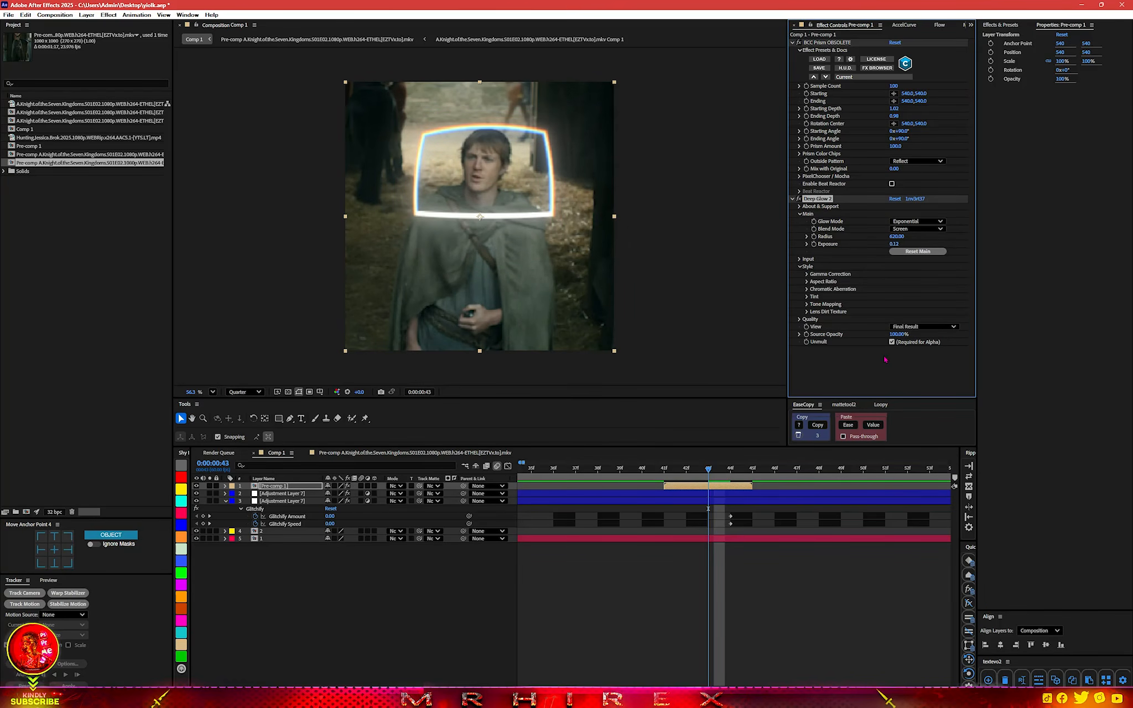
- Add Shadow Studio 3 to the frame pre-comp and lower its Opacity Start to 17%
key("ctrl+space")
type("sh")
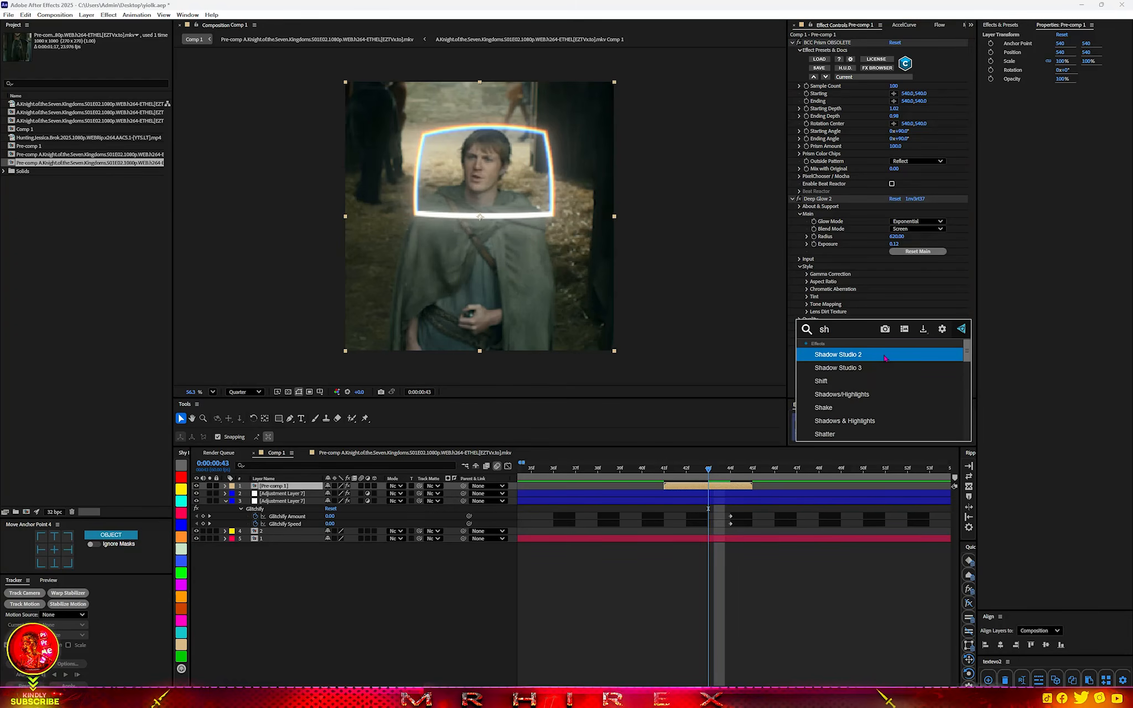
left_click(882, 367)
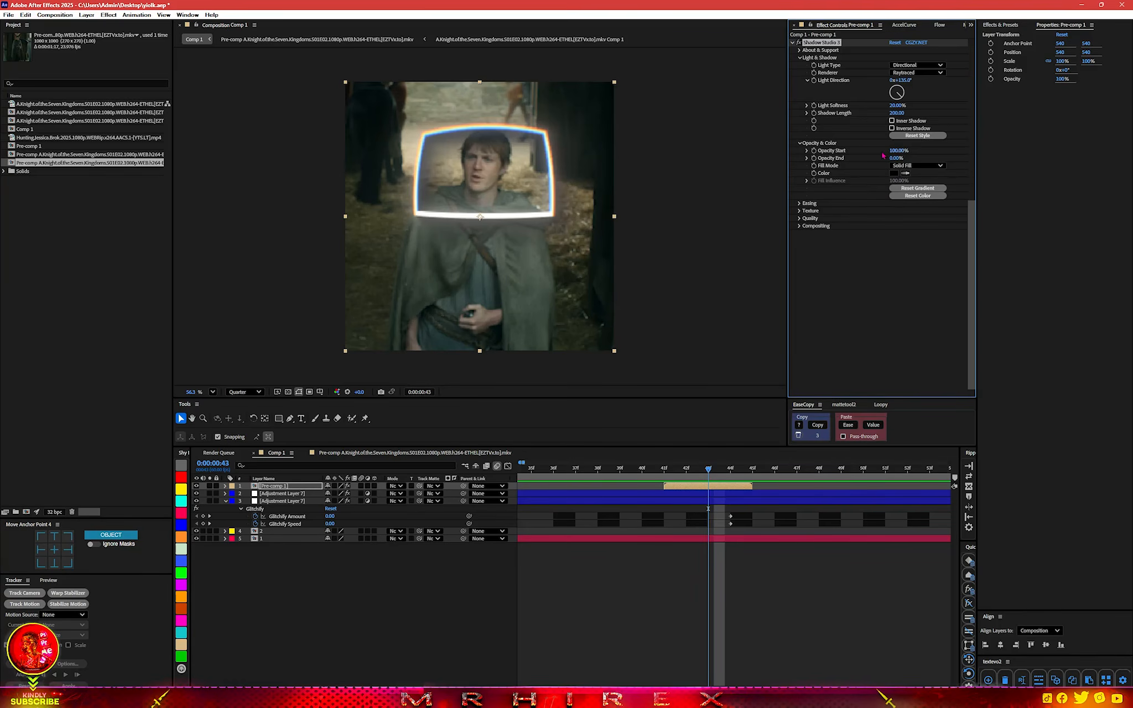
left_click_drag(896, 151, 829, 159)
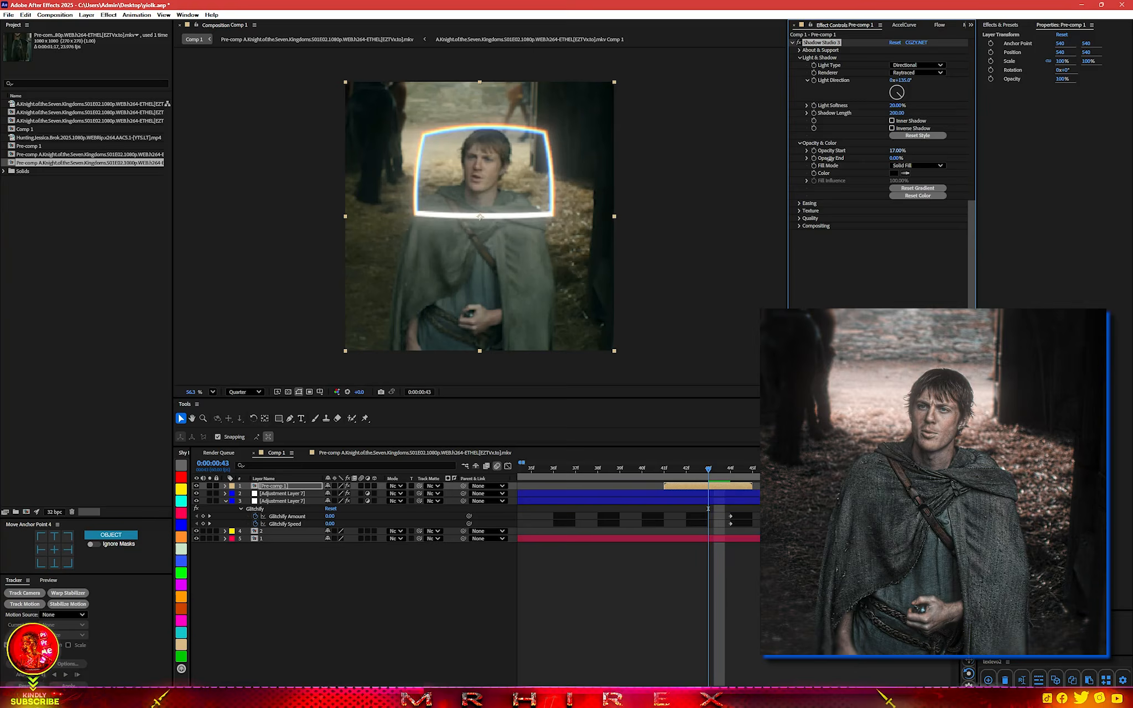
- Play the whole transition from the composition's start and return to around 0:00:00:47 near the frame flicker
scroll(677, 612, "down", 4)
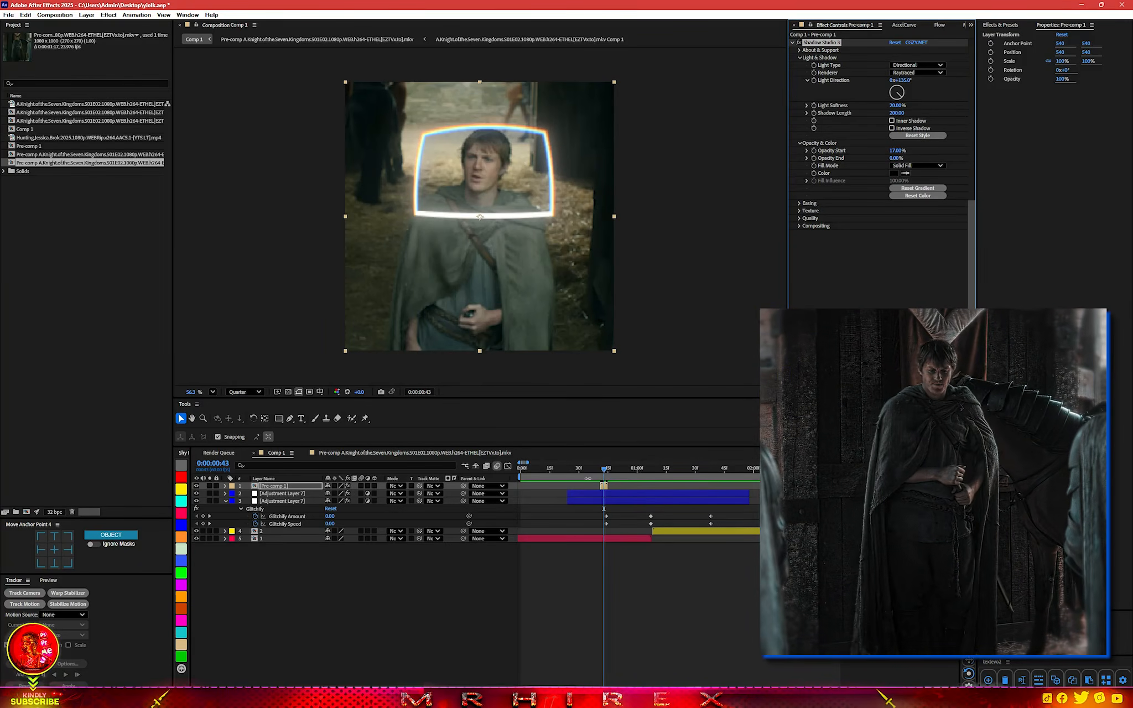
left_click_drag(603, 469, 520, 469)
key("space")
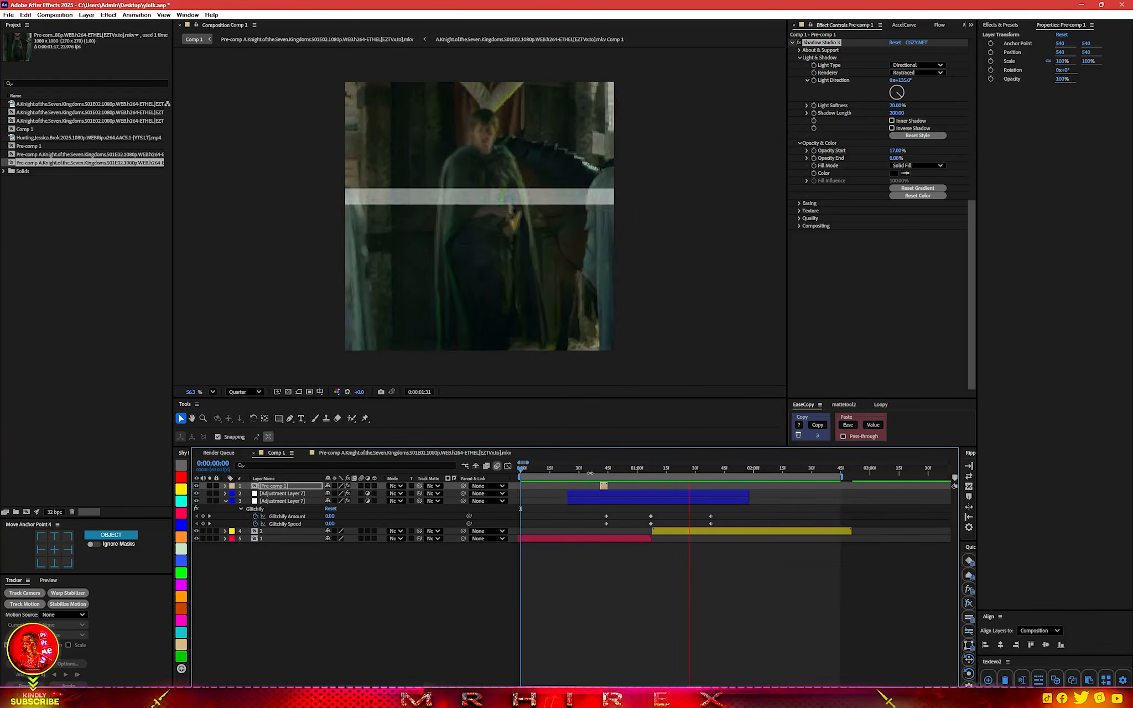
left_click(596, 472)
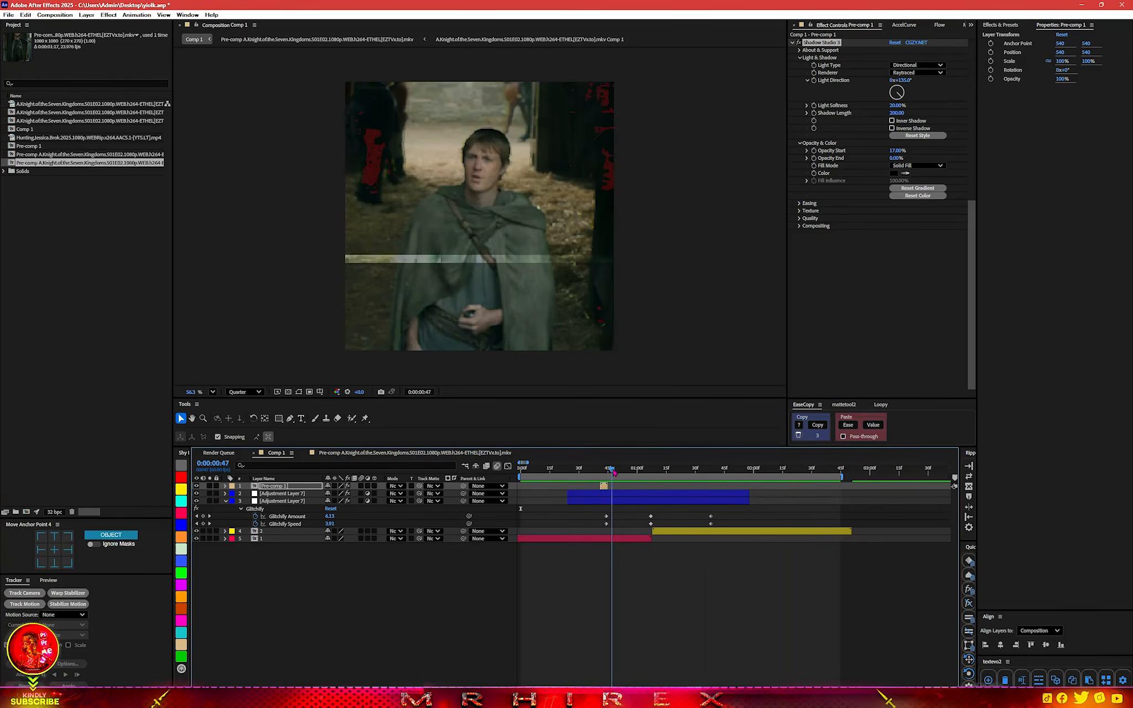